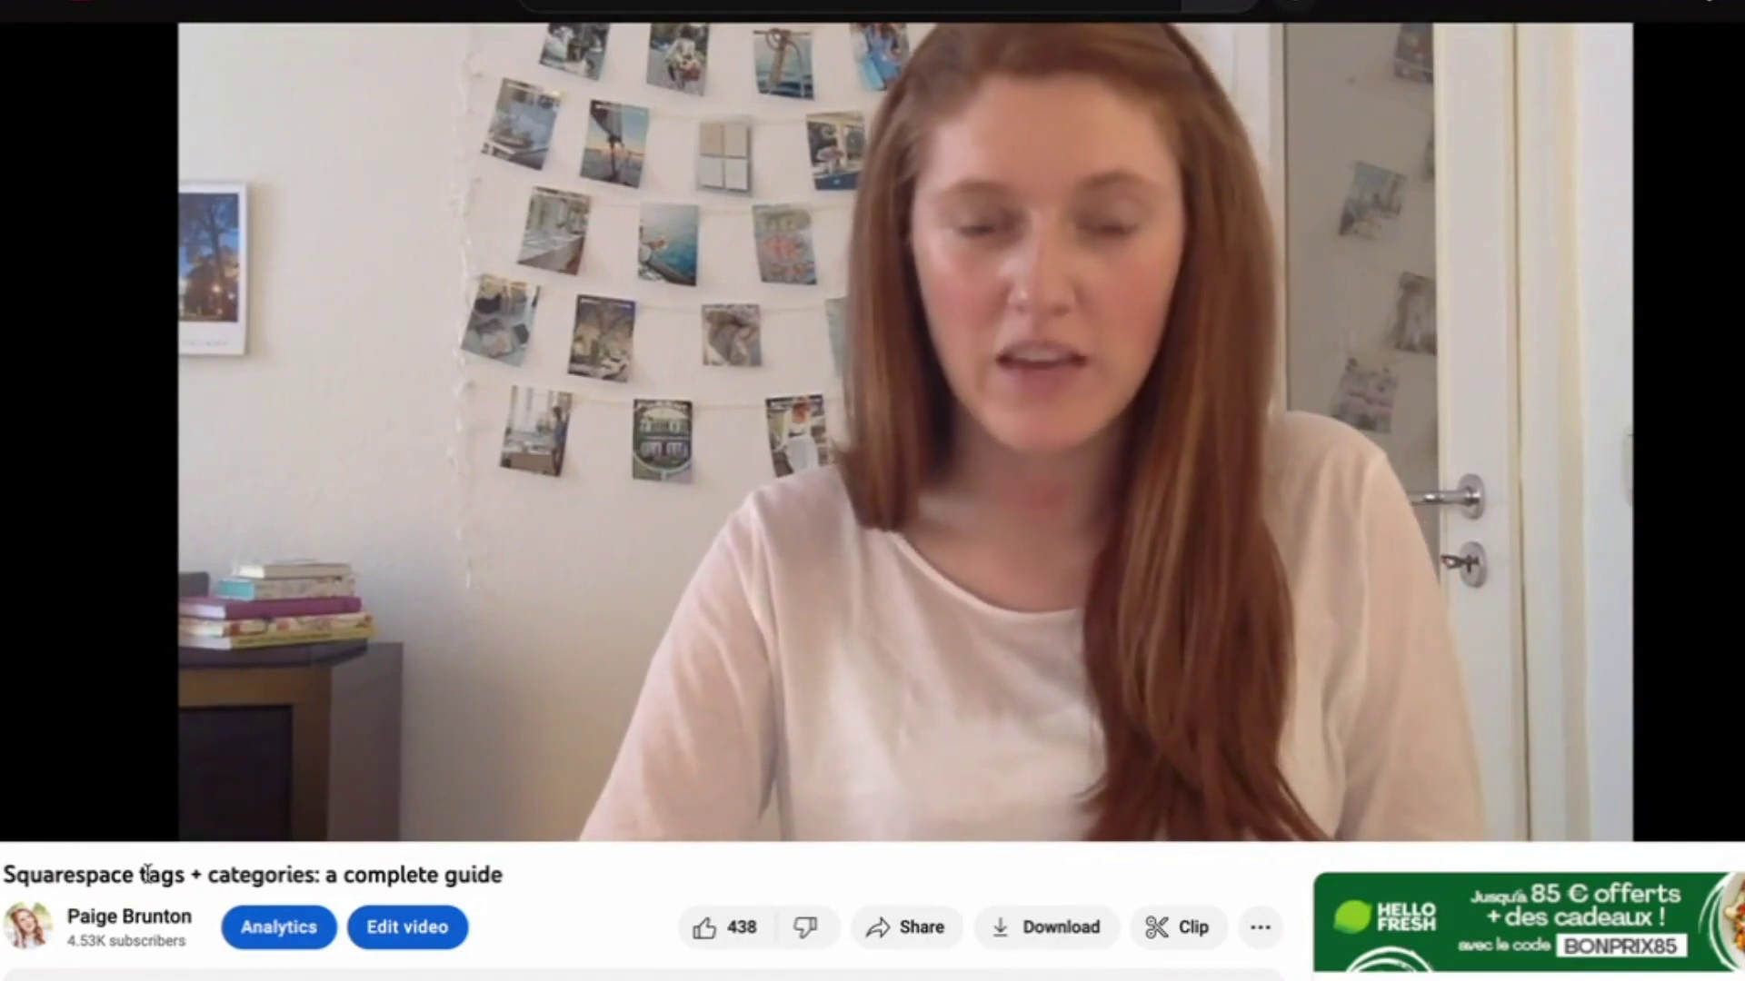
Scroll down the YouTube tags and categories guide to its description and 46 comments
scroll(148, 874, "down", 6)
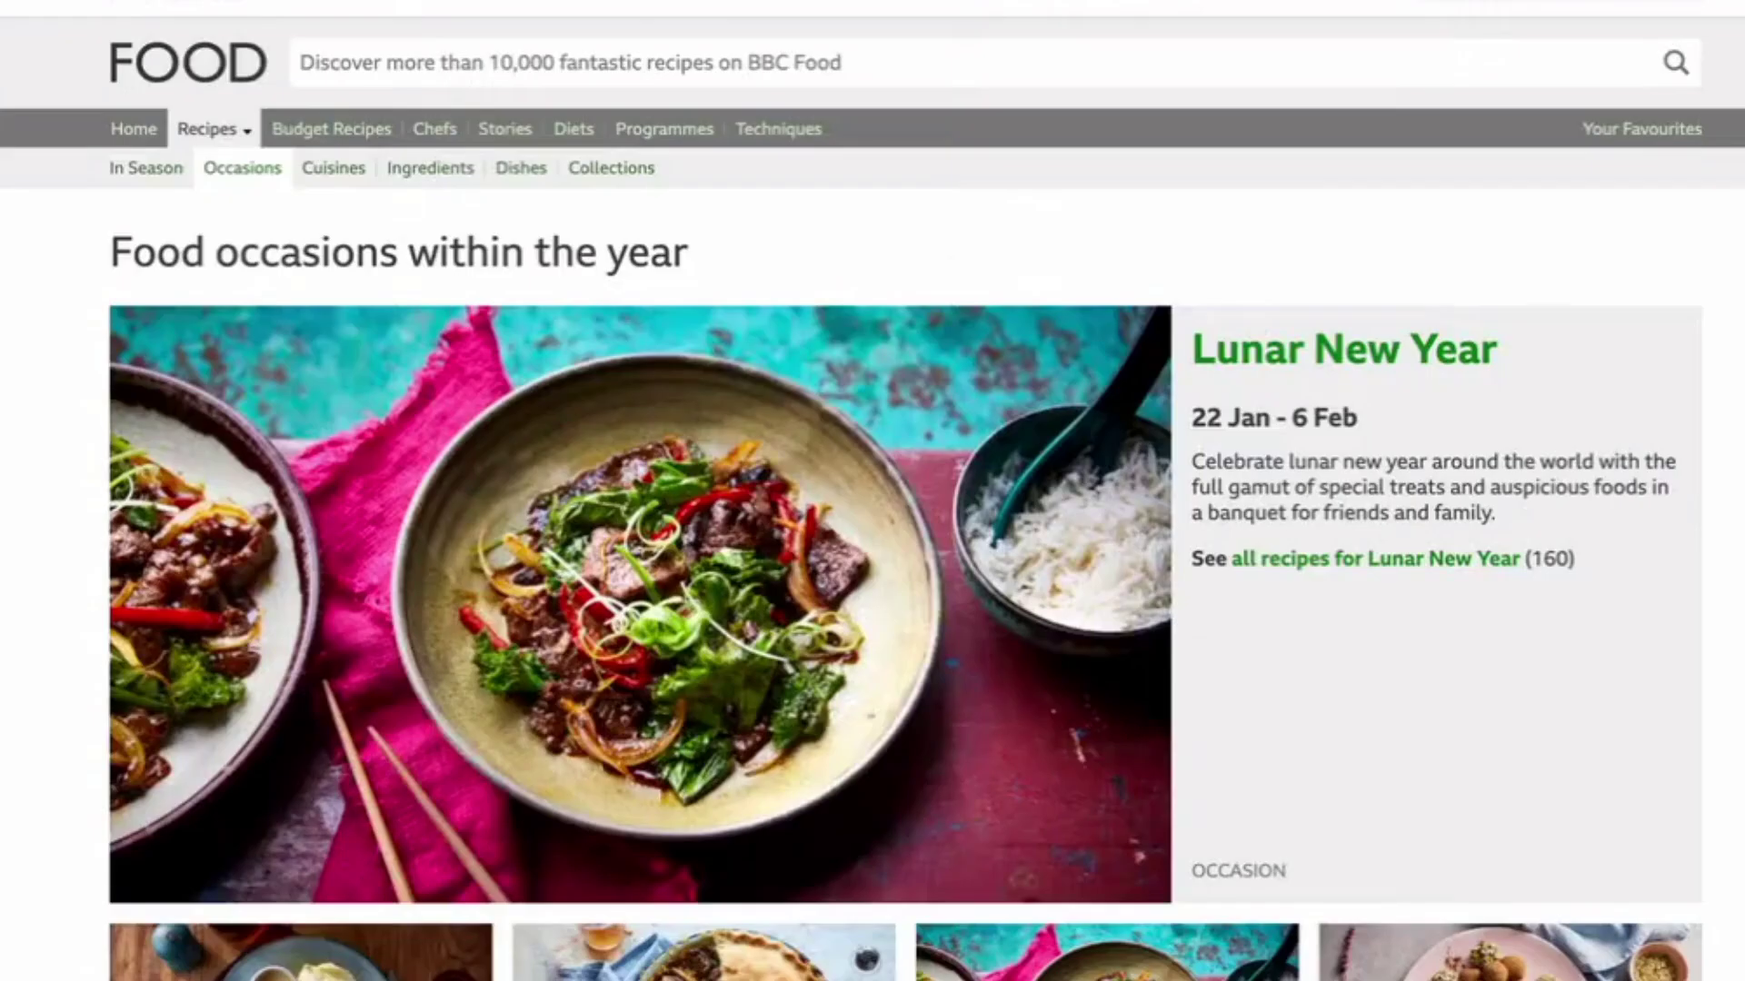
Scroll past the Lunar New Year banner to the occasion cards, Burns Night through St Patrick's Day
scroll(872, 491, "down", 8)
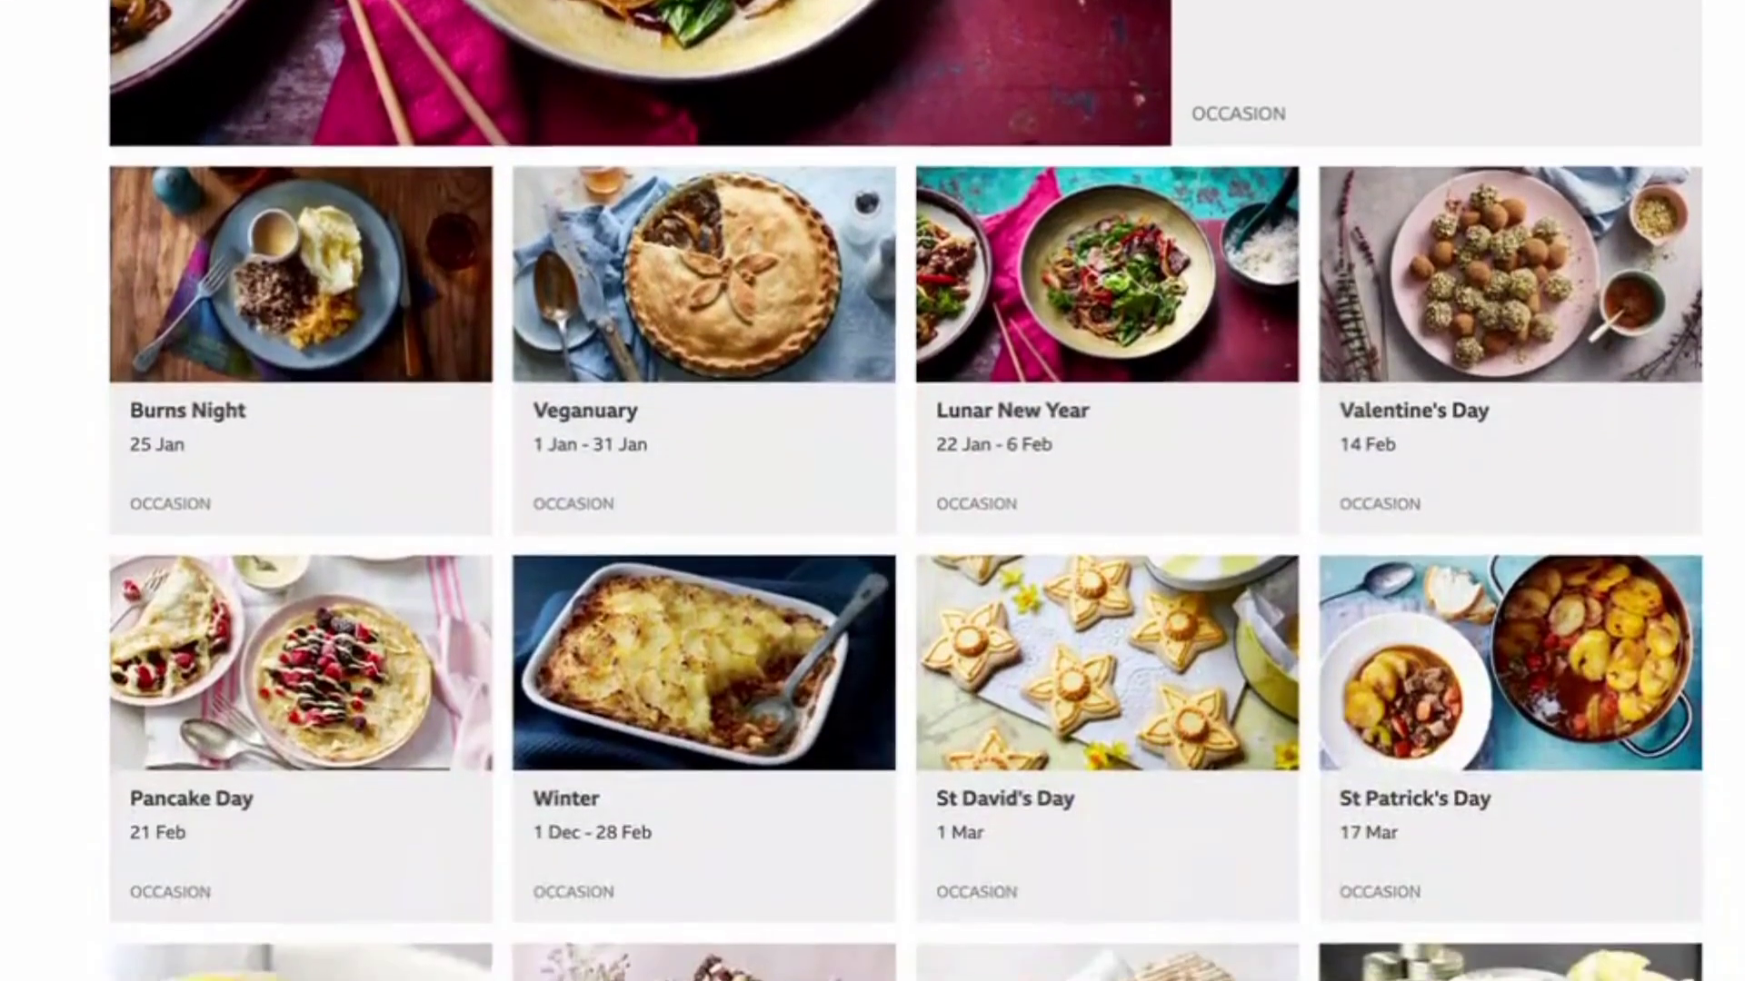
scroll(747, 195, "down", 3)
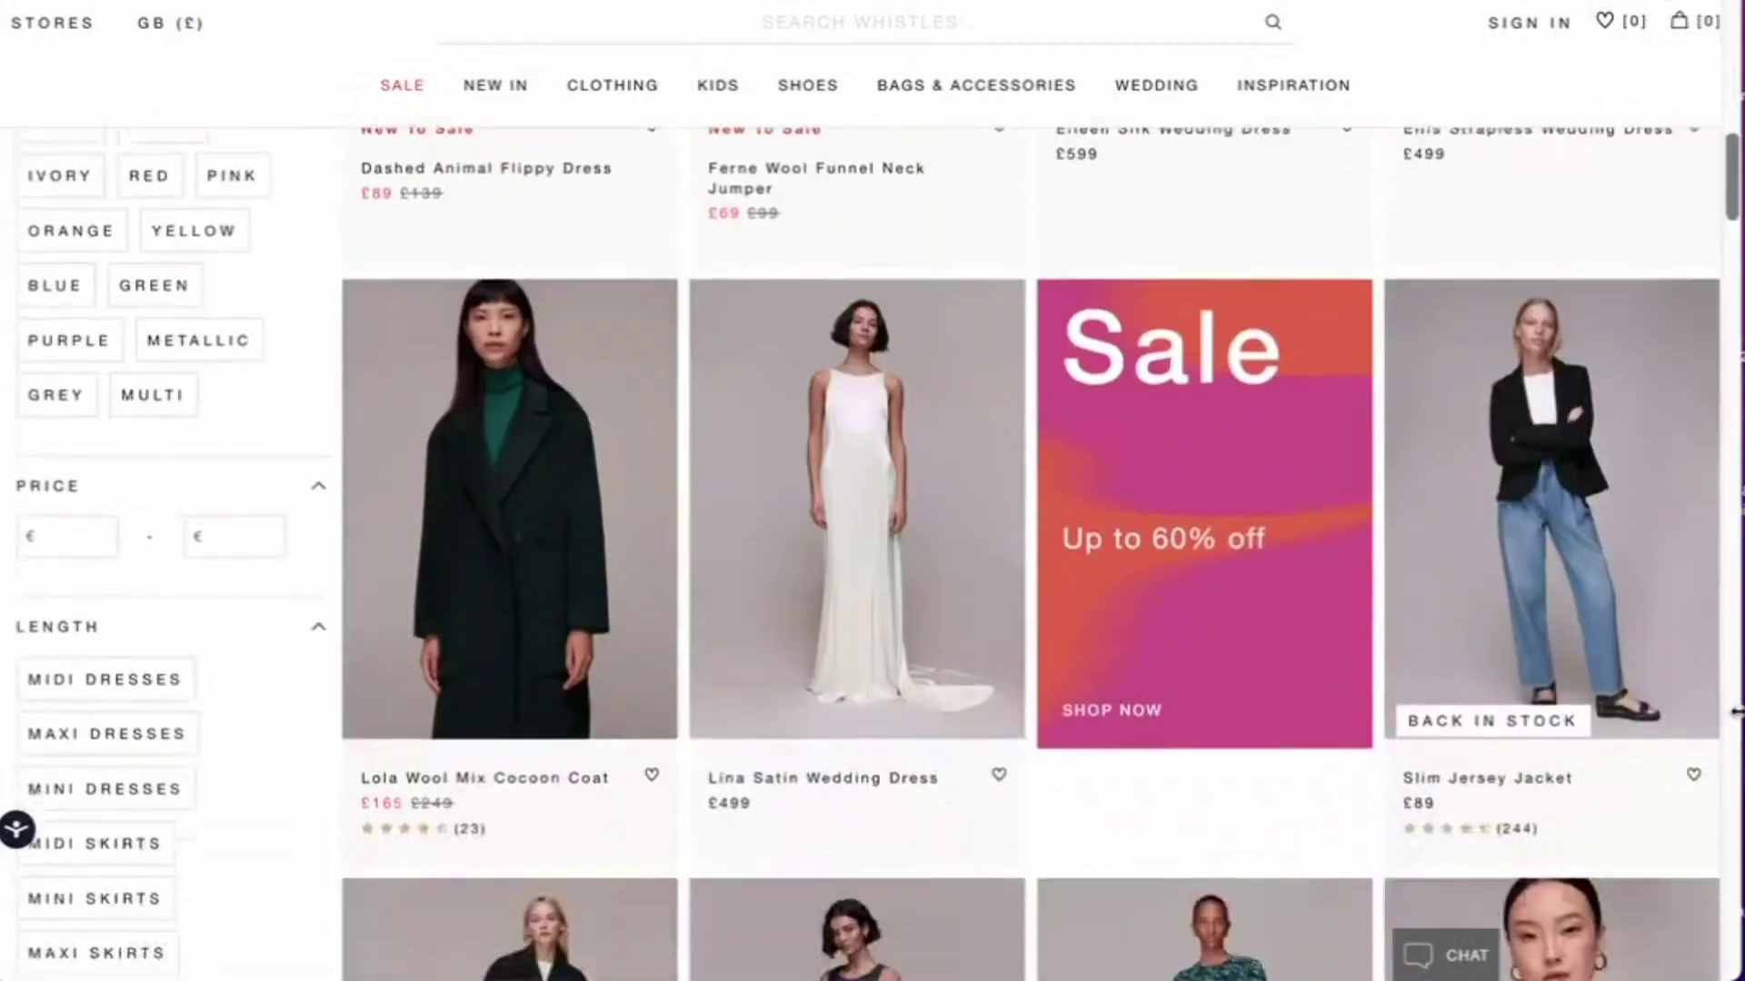
scroll(1736, 713, "down", 10)
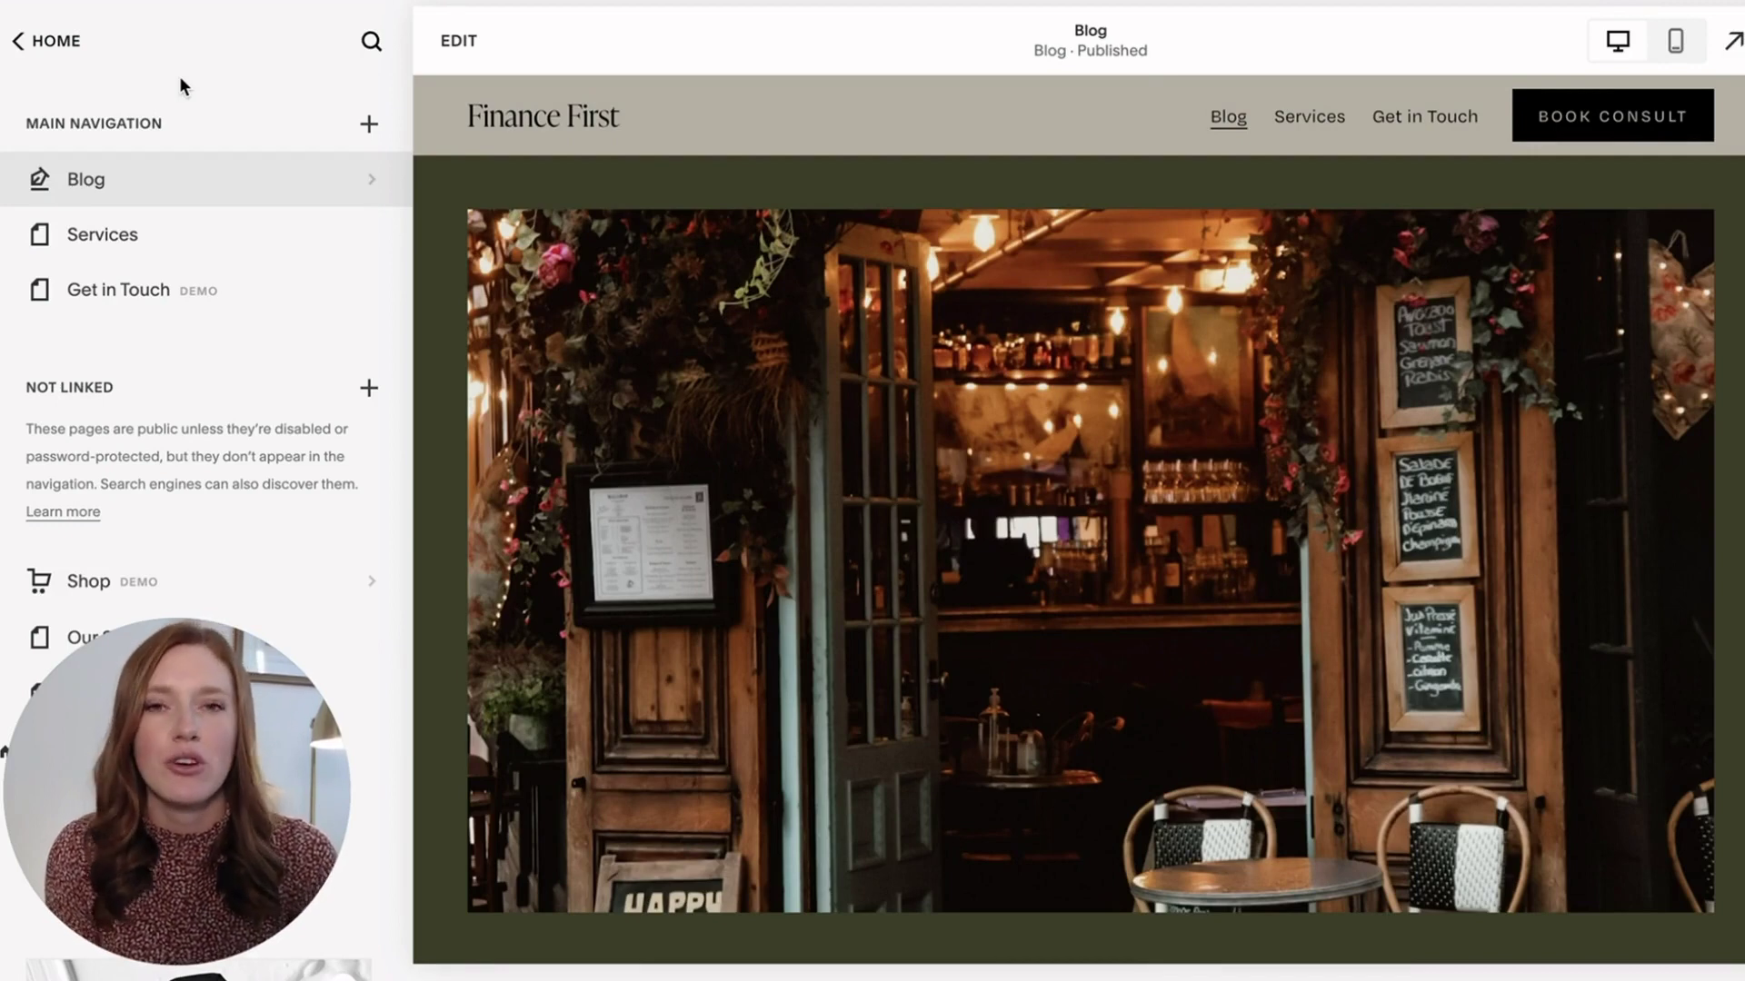
Open Blog Post Title One's settings at Options, then go to its Categories panel
left_click(203, 179)
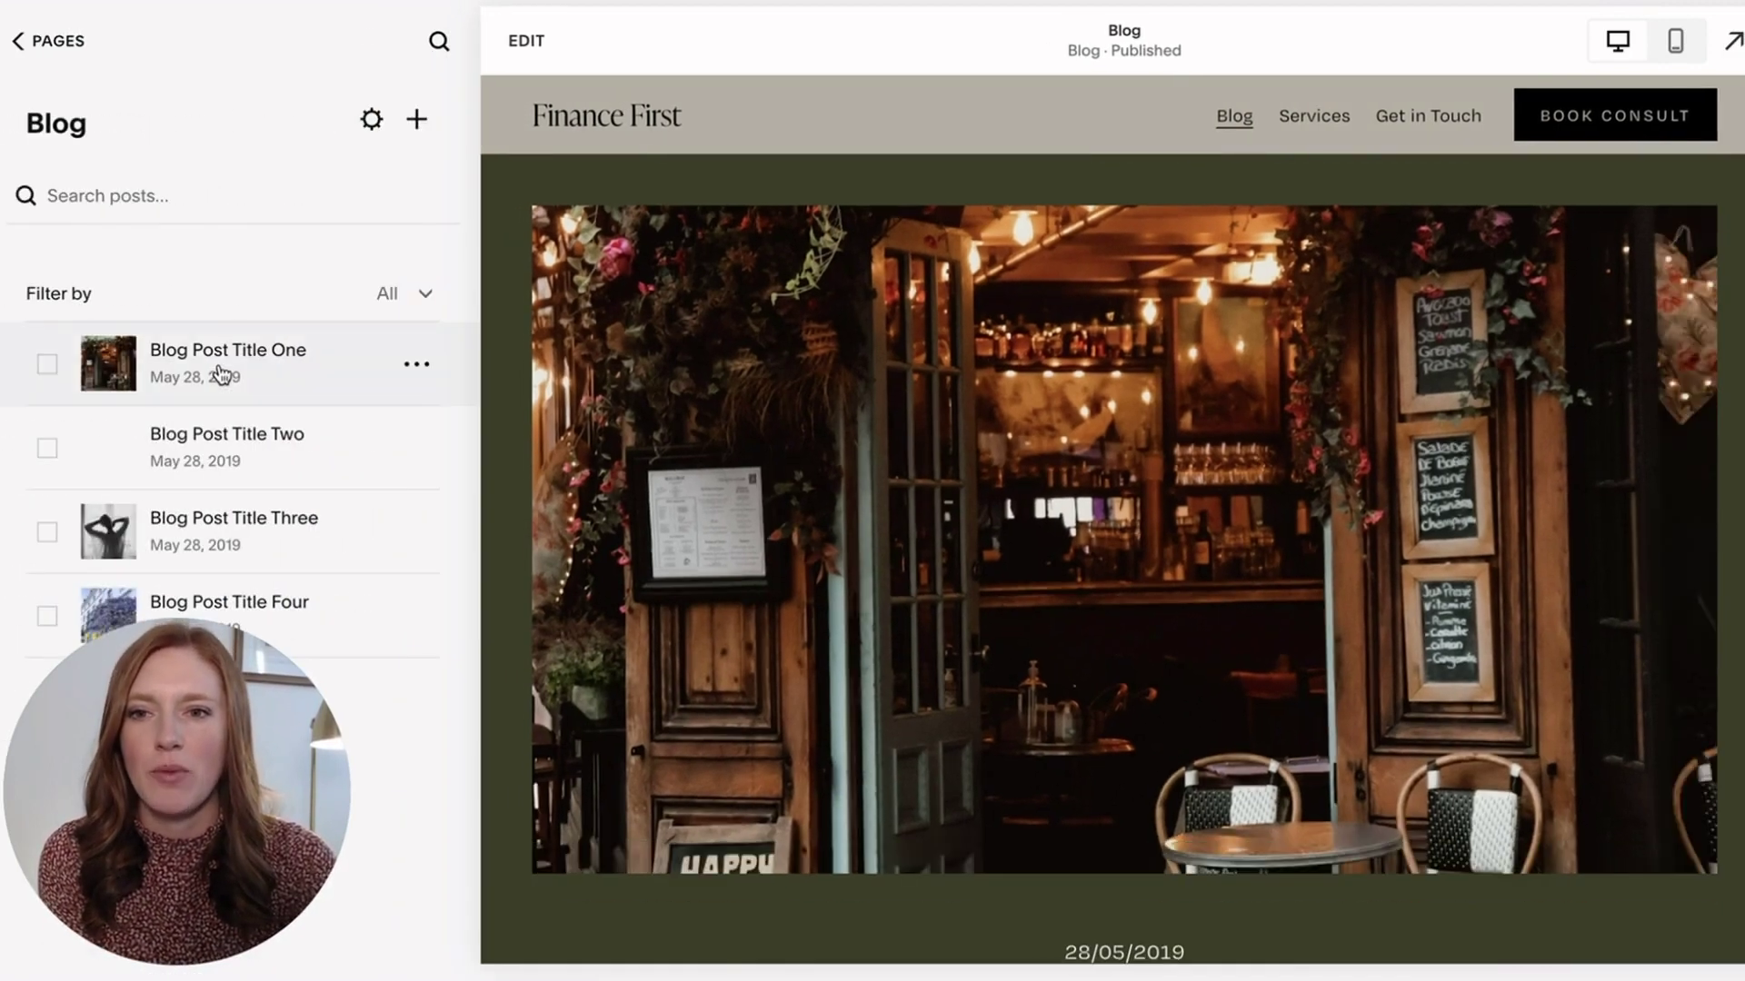
left_click(222, 374)
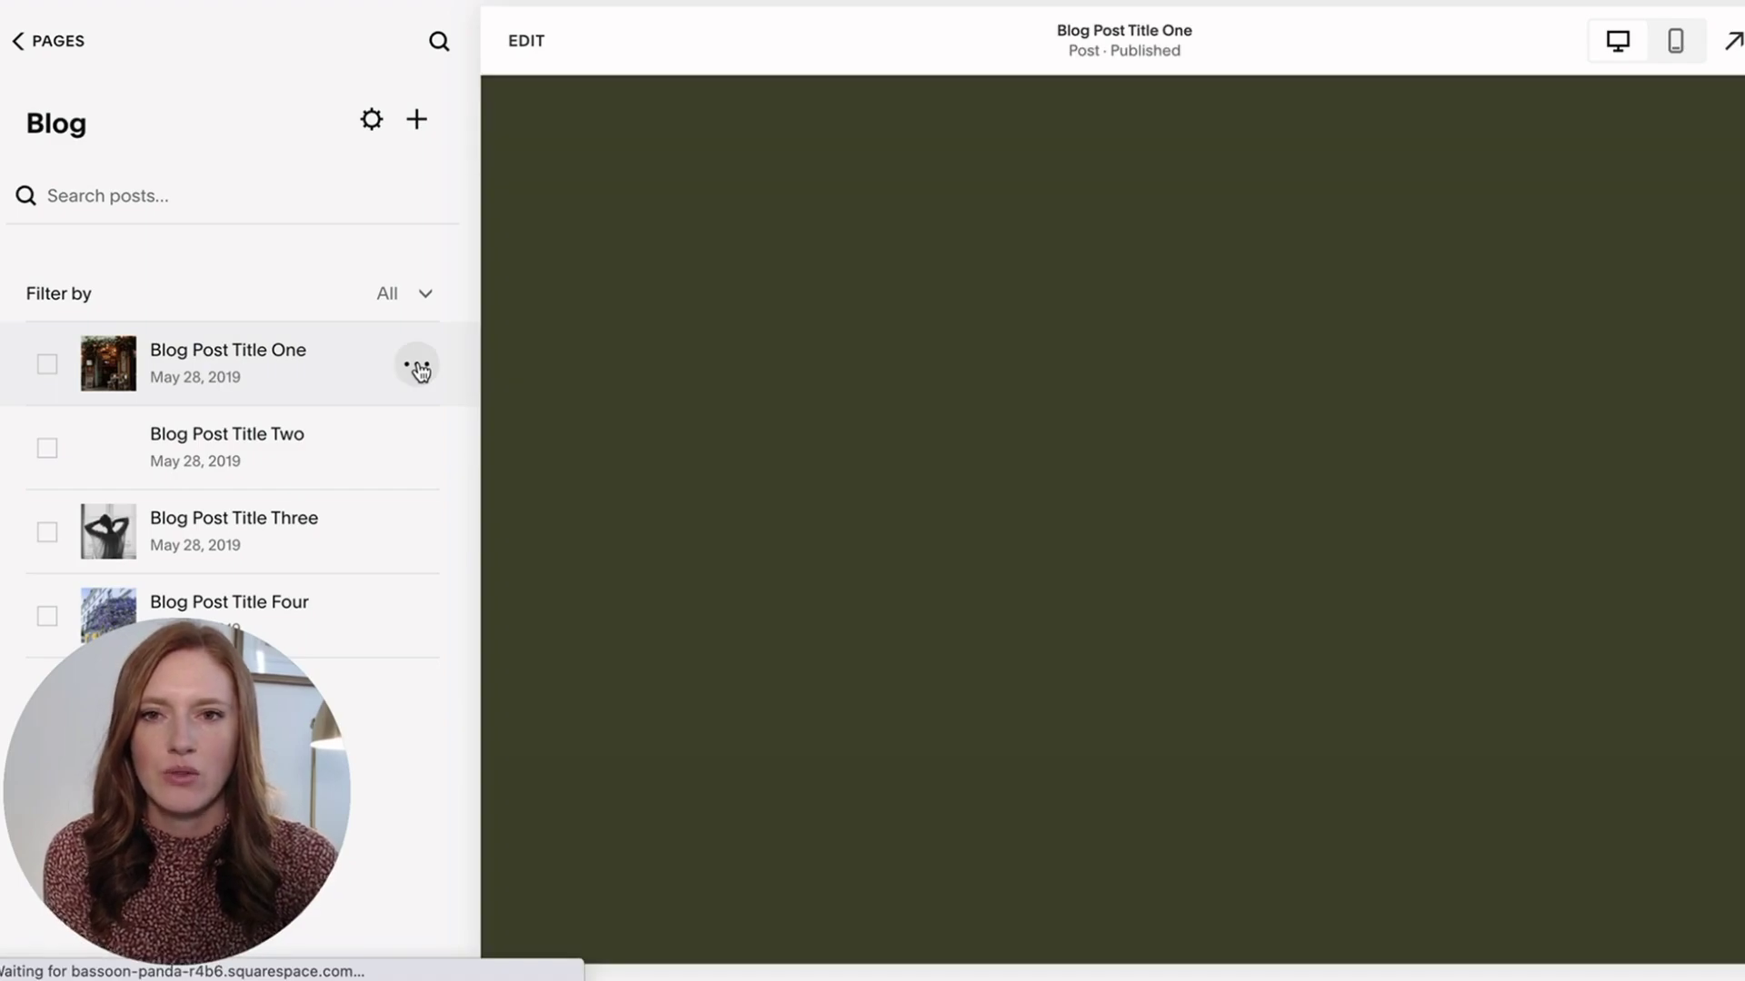
left_click(420, 367)
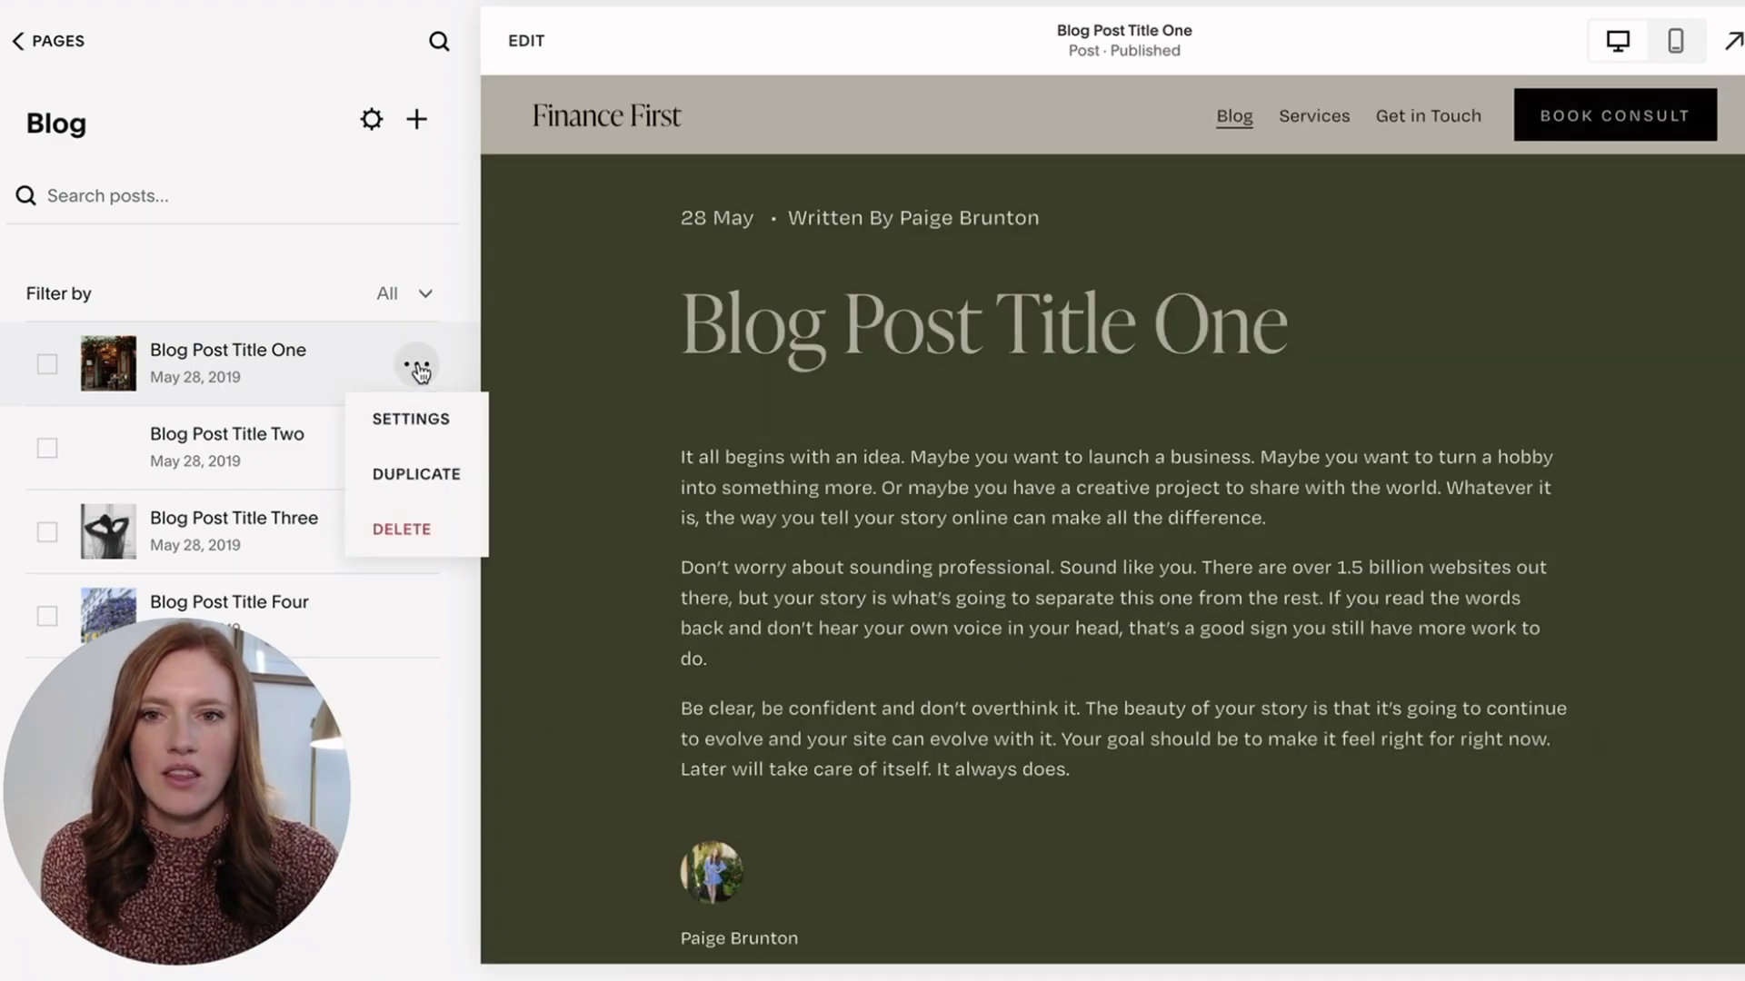
left_click(396, 435)
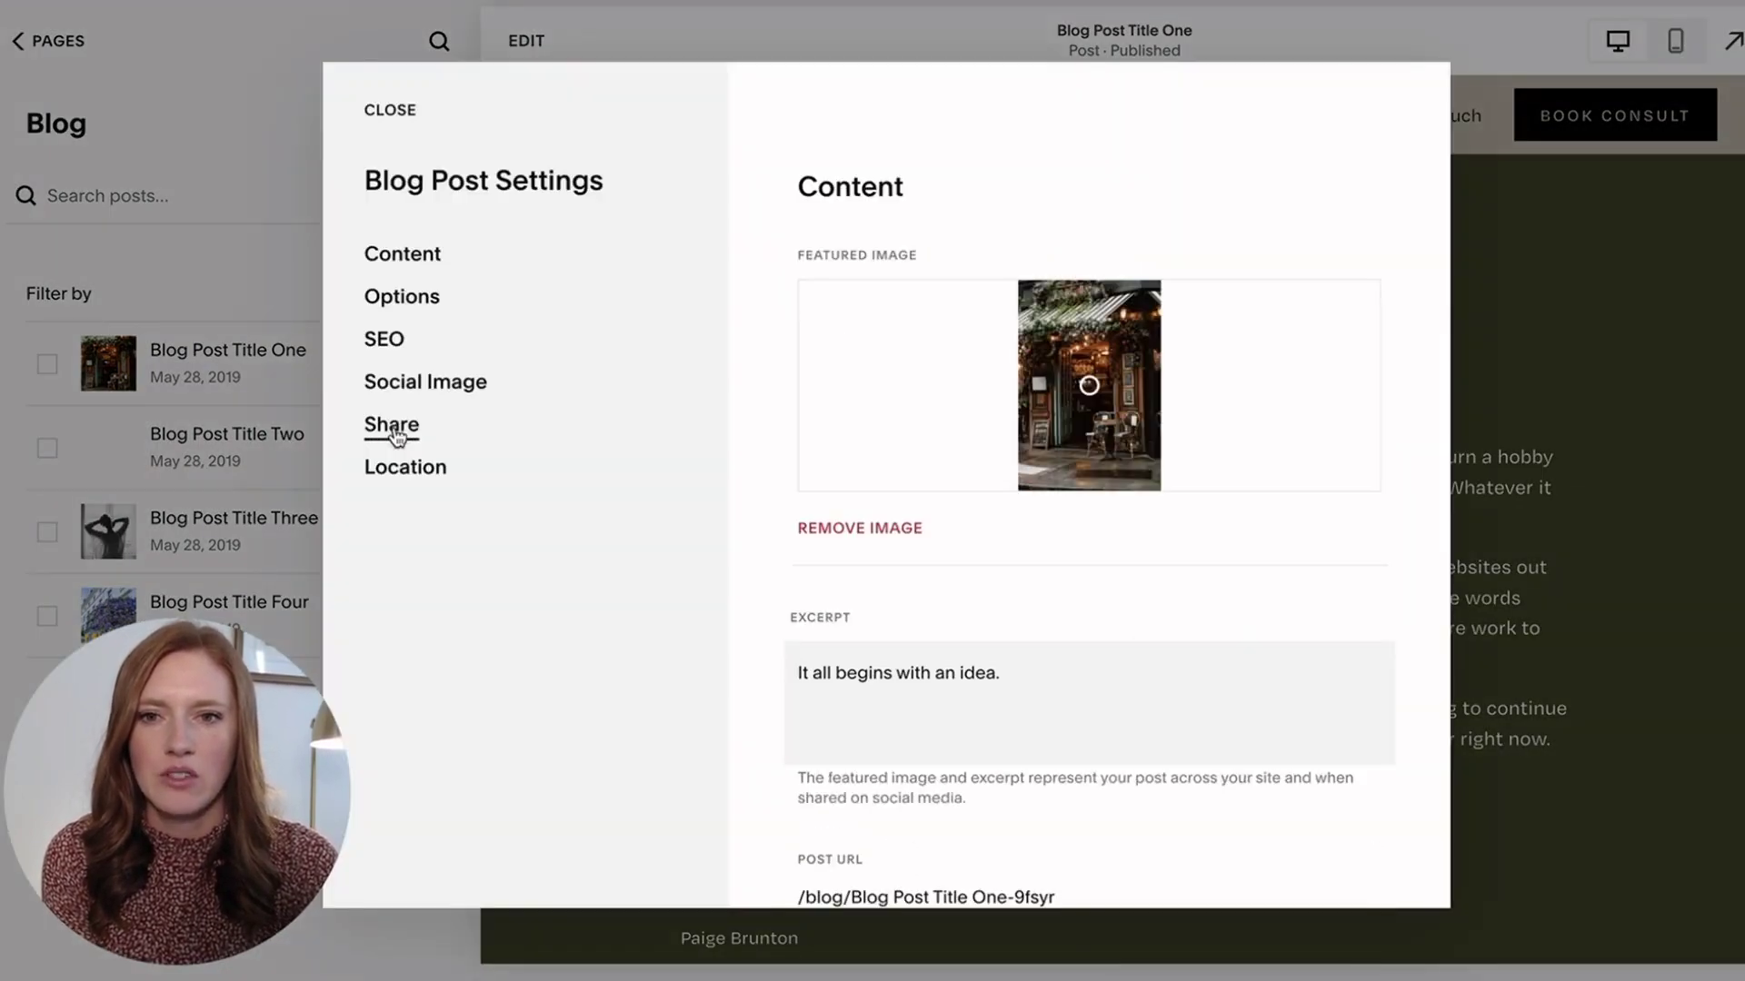
left_click(385, 300)
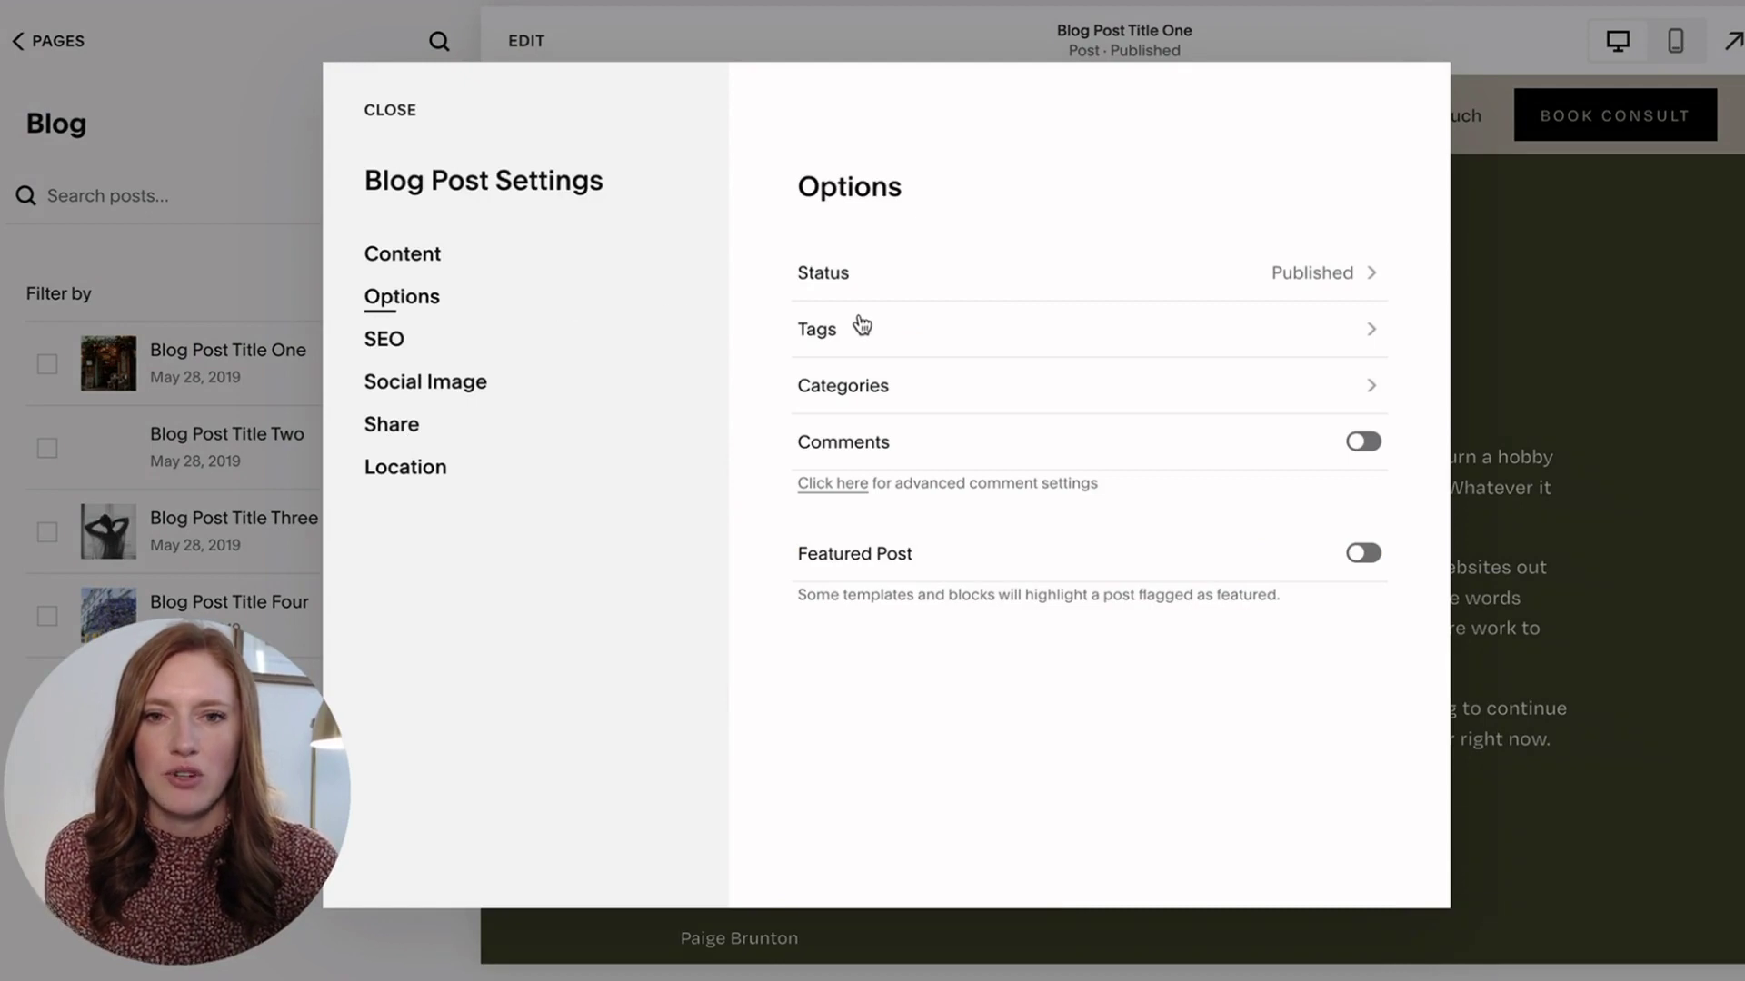
left_click(907, 382)
Create the Retirement Saving category and assign Blog Post Title One to it
left_click(875, 211)
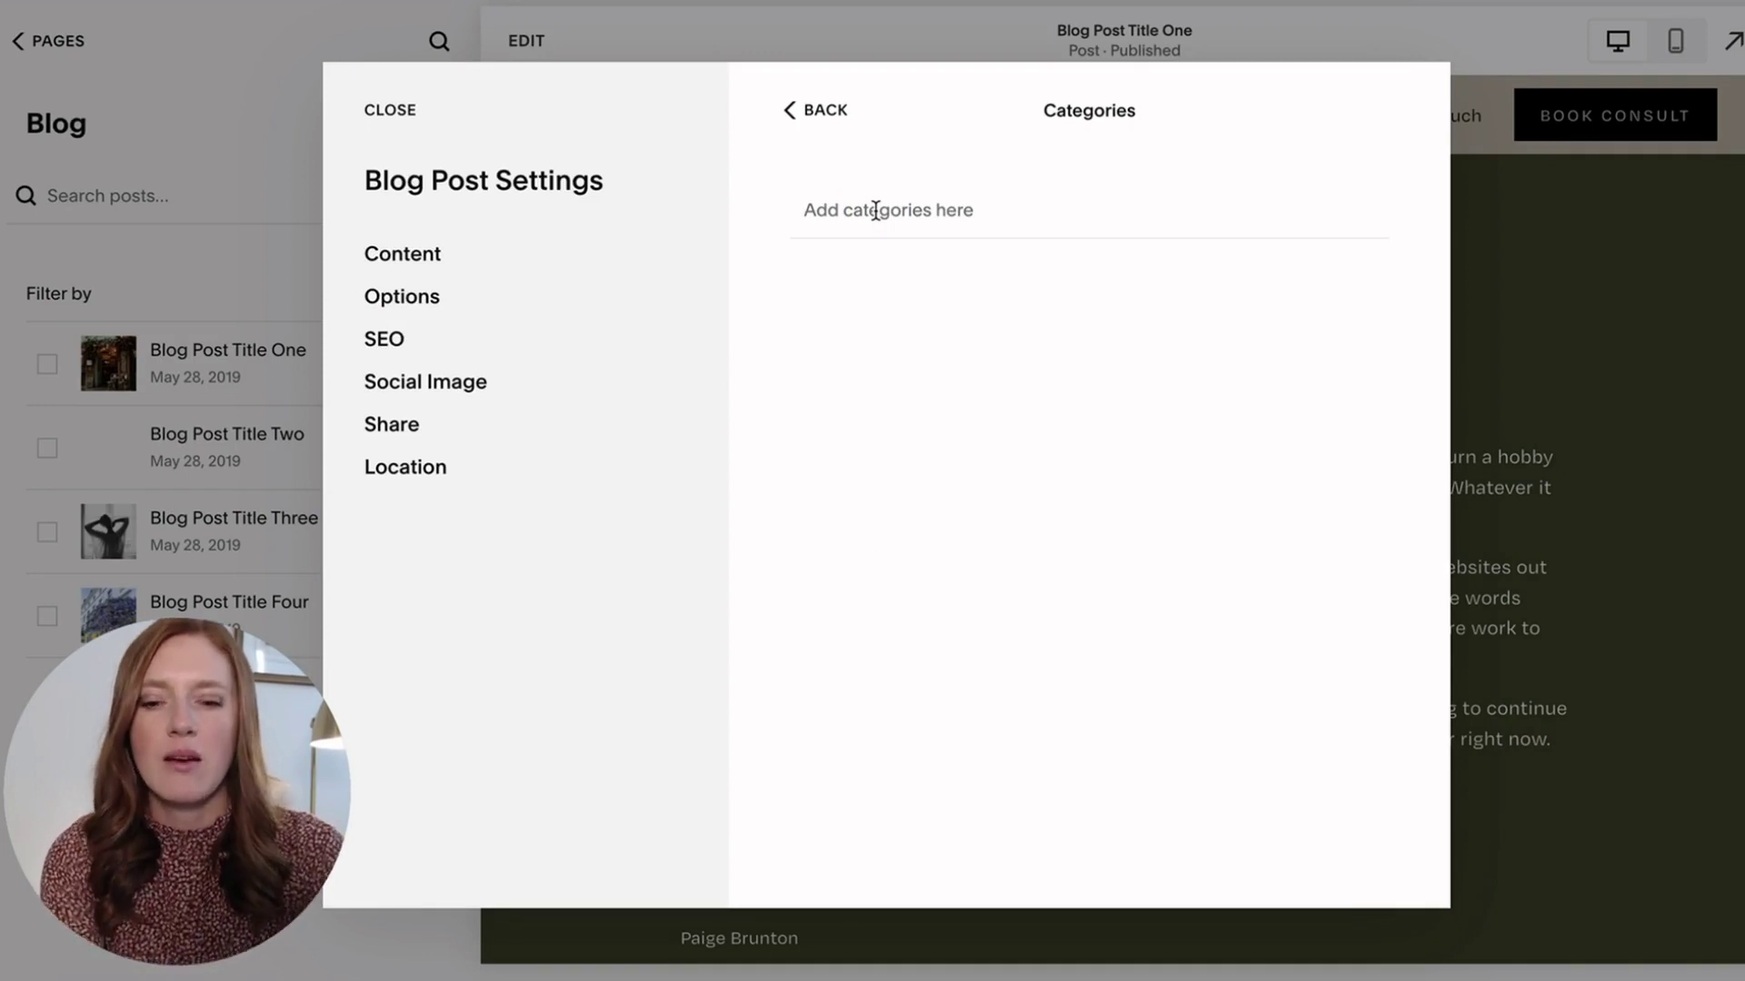
type("Retirement")
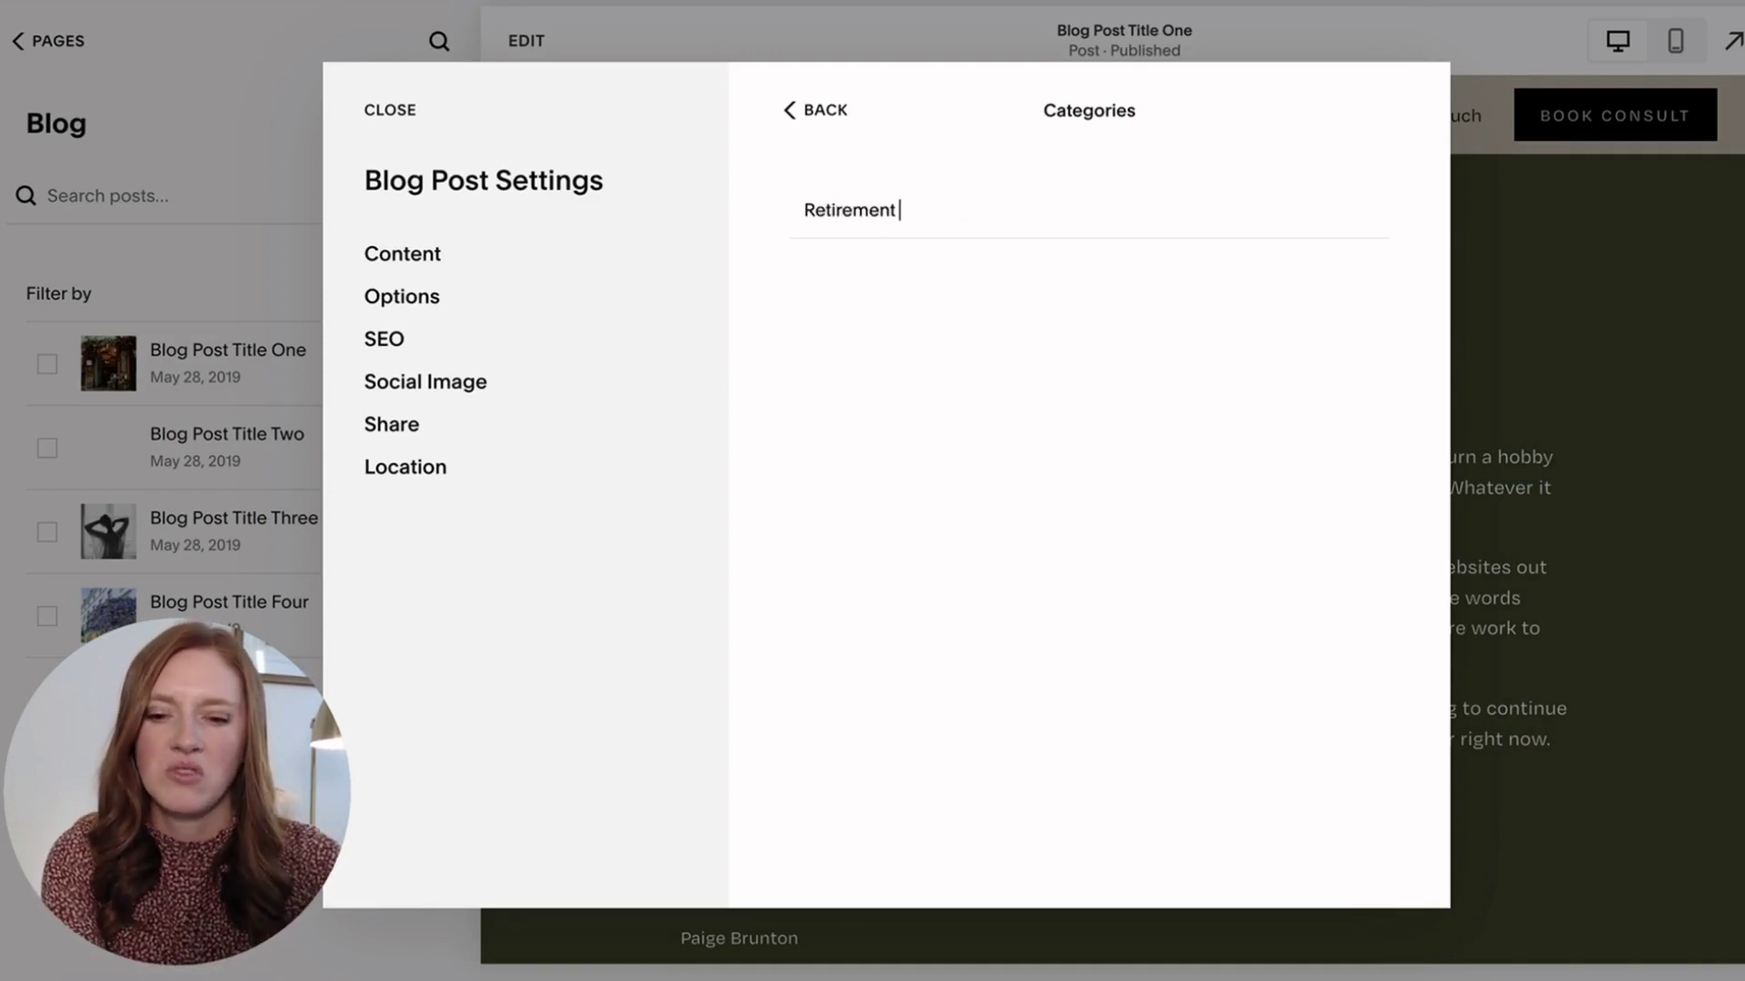
type(" Saving")
key("Return")
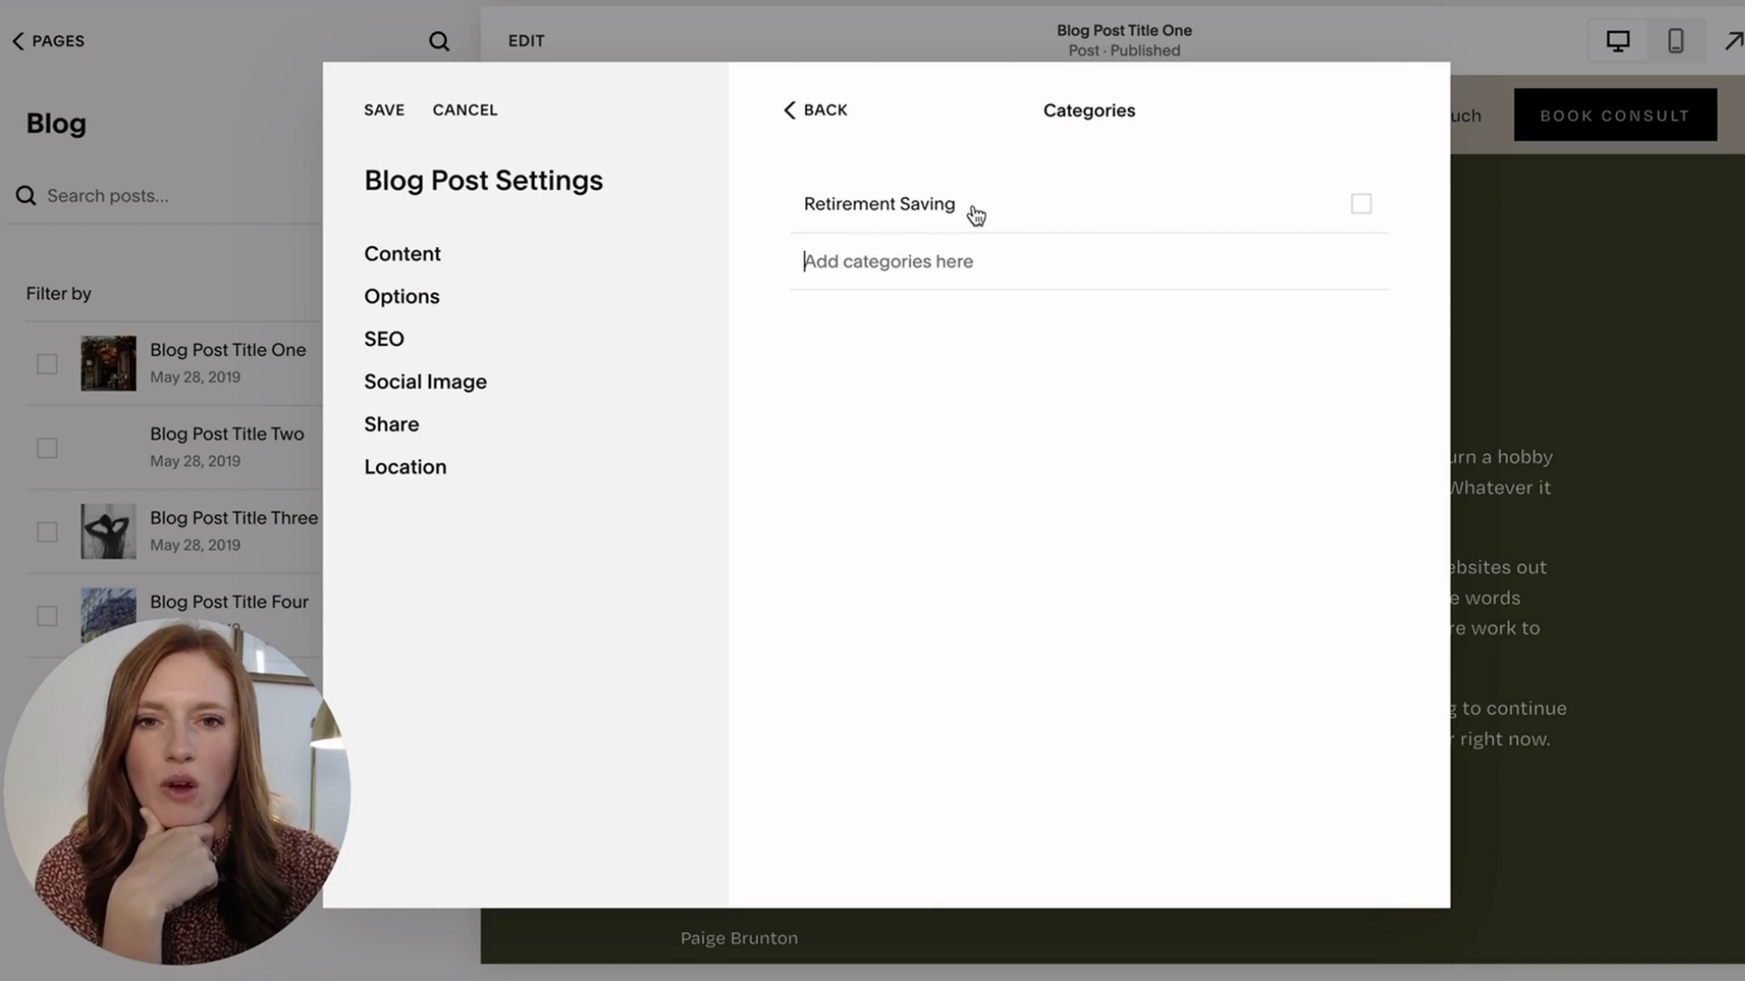
left_click(1361, 205)
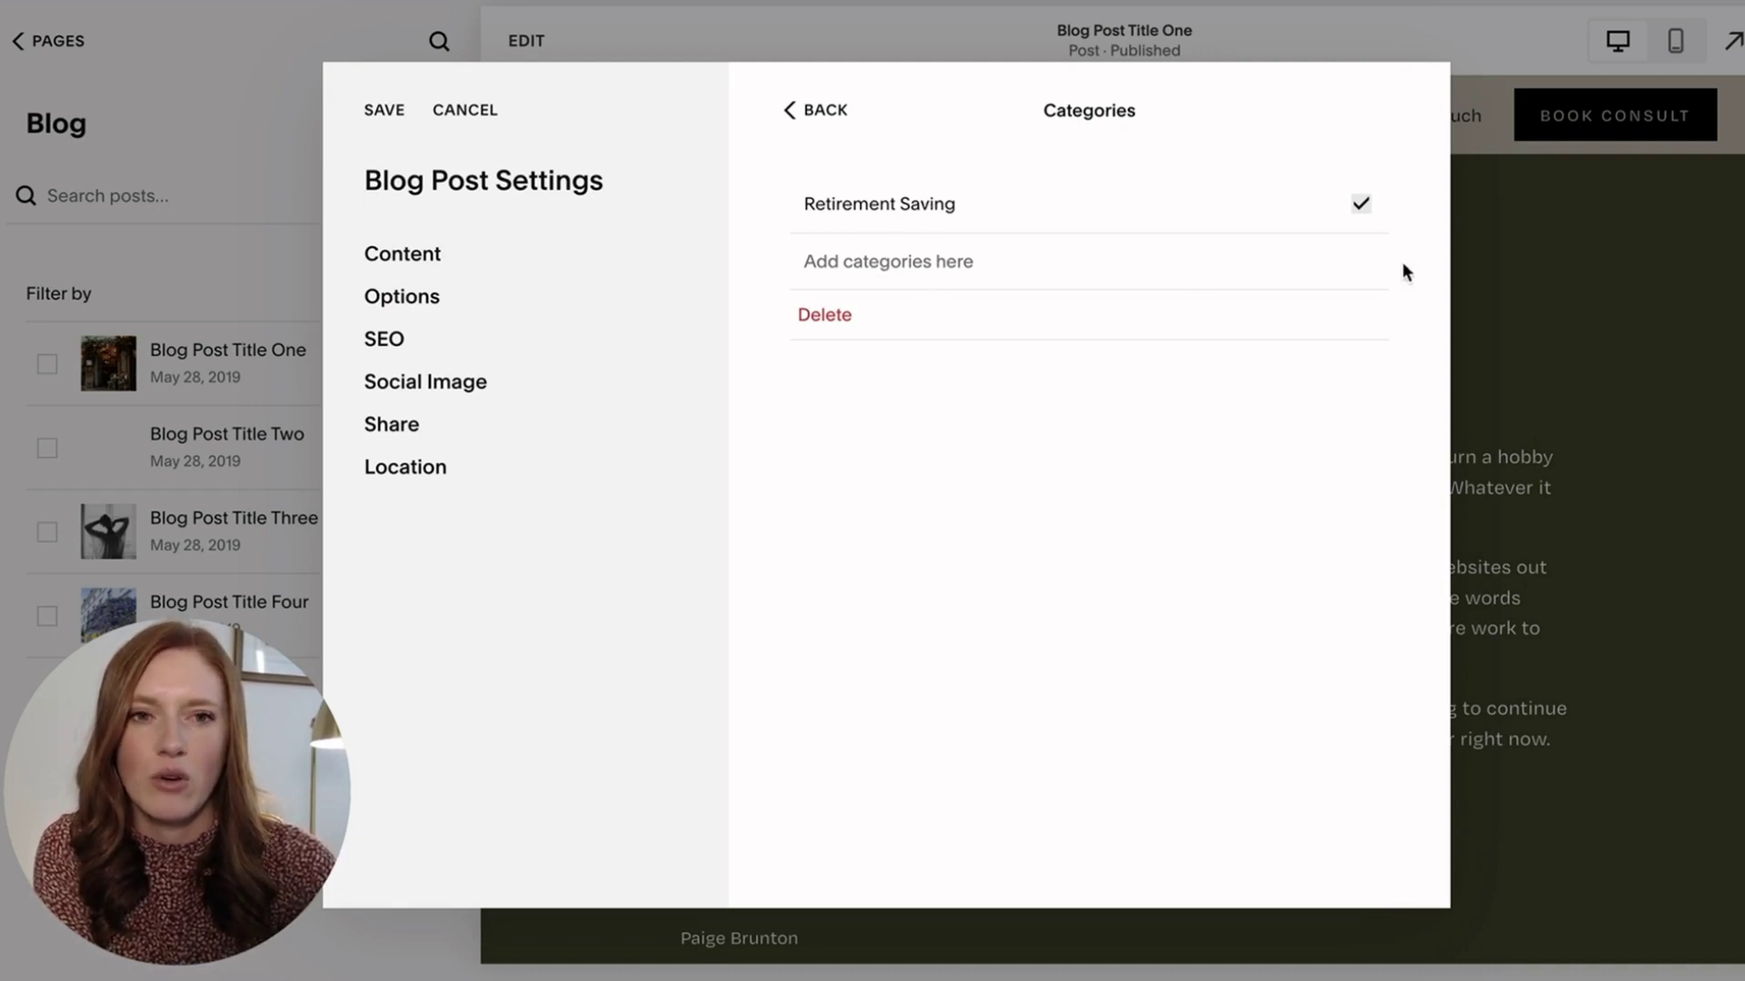
left_click(818, 110)
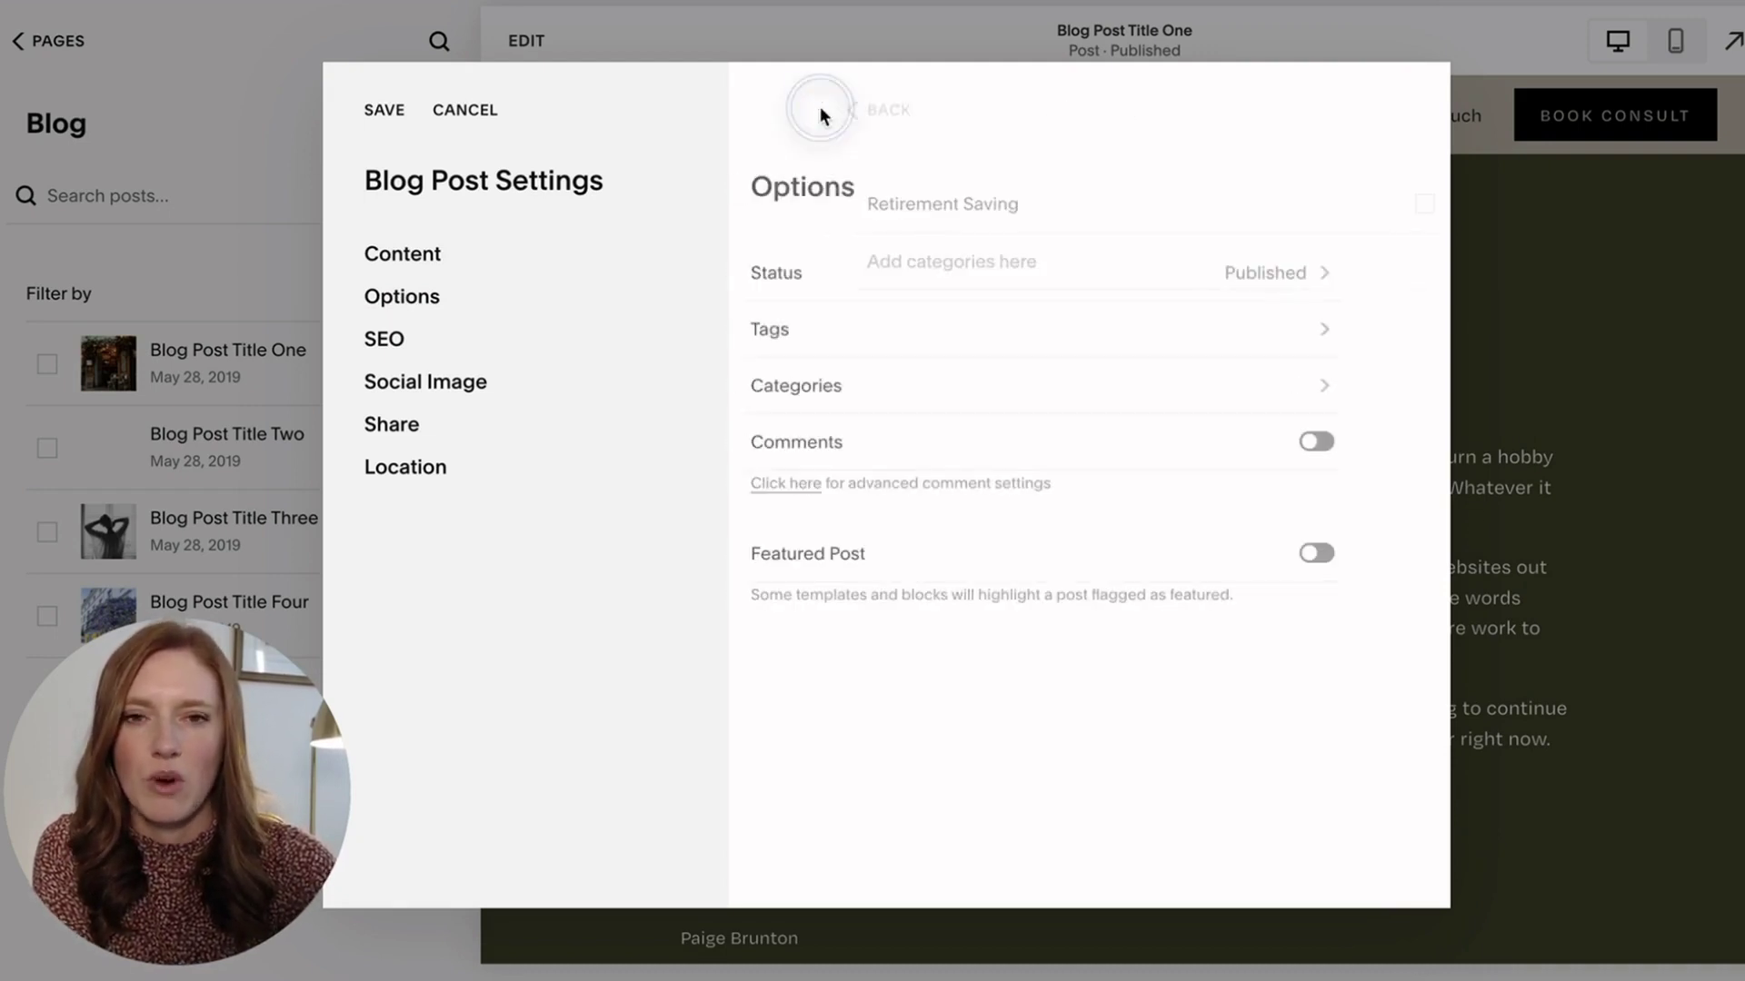
Tag the post 401ks and save its new category and tag
left_click(844, 334)
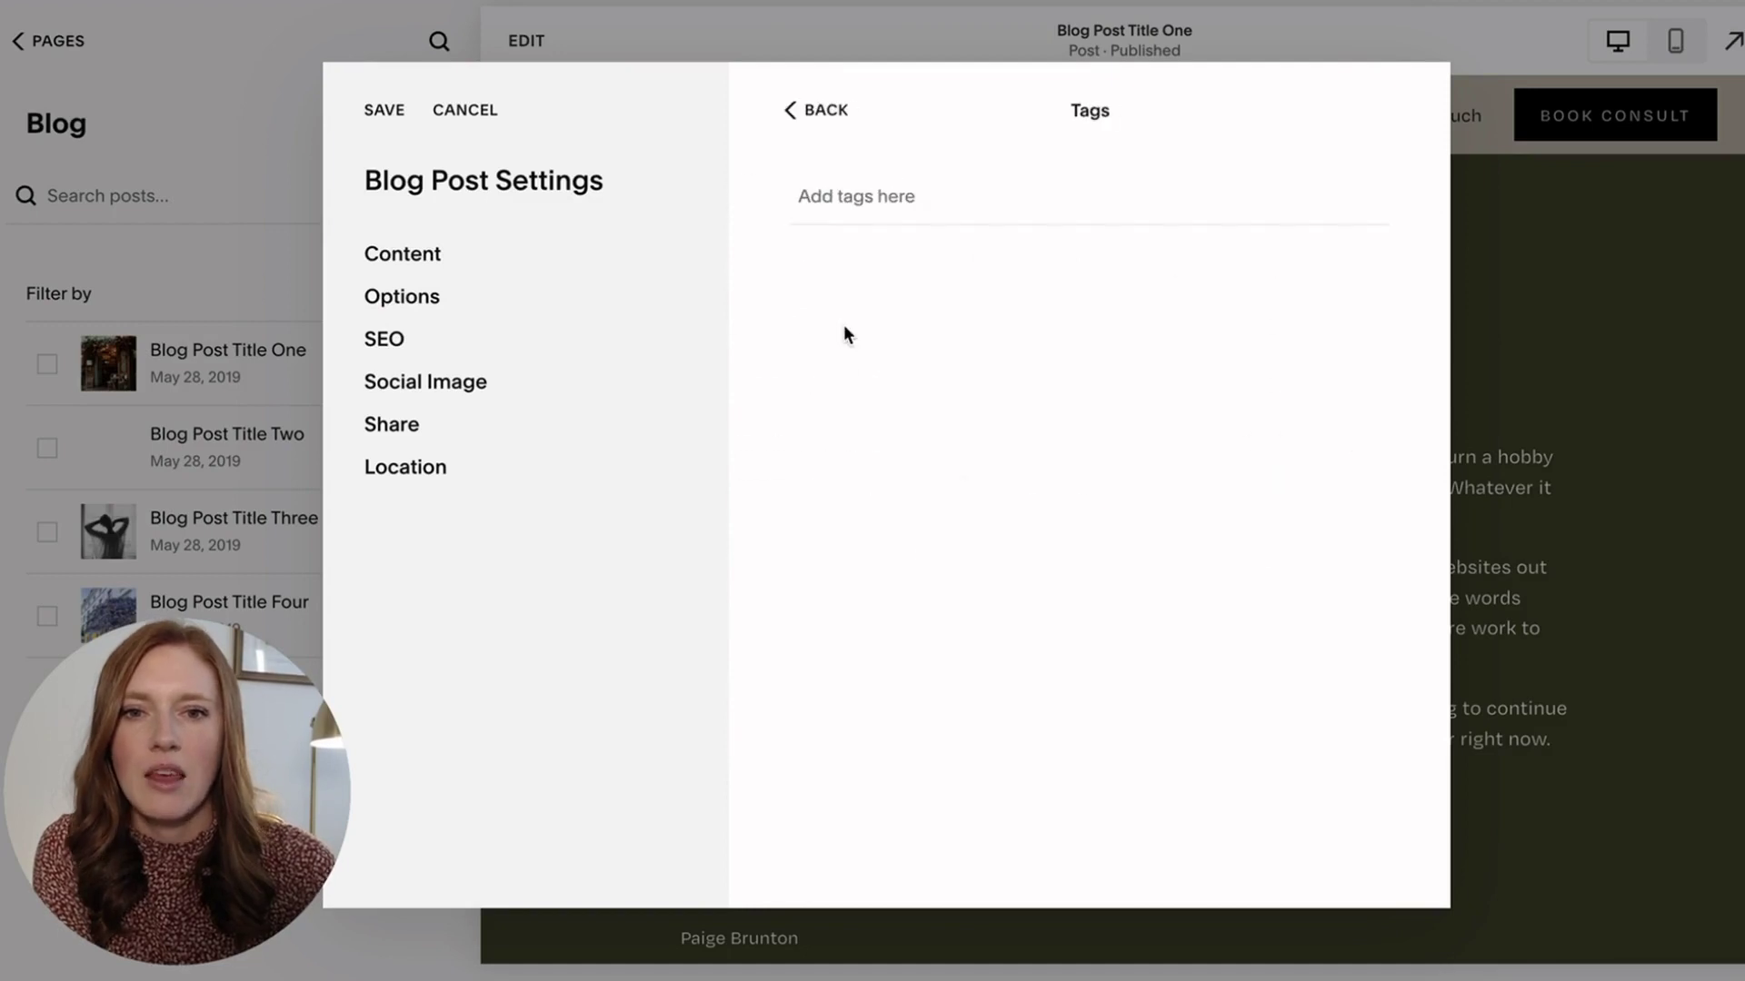
left_click(852, 198)
type("401ks")
key("Return")
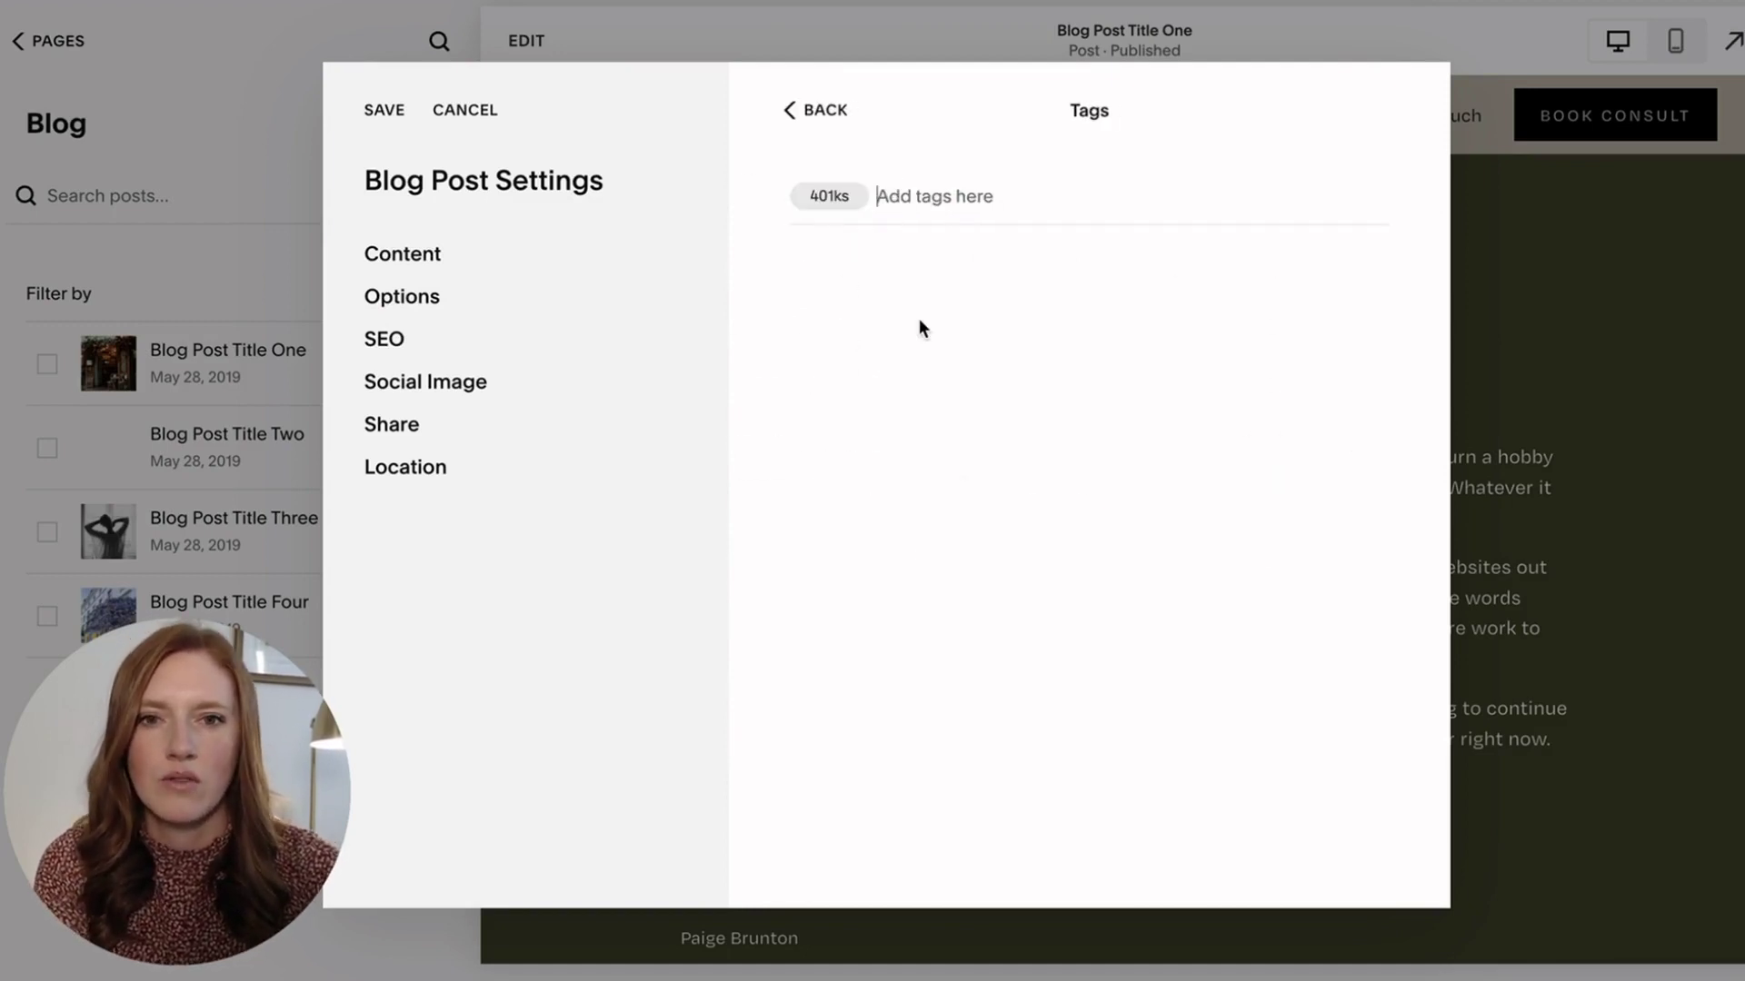
left_click(818, 112)
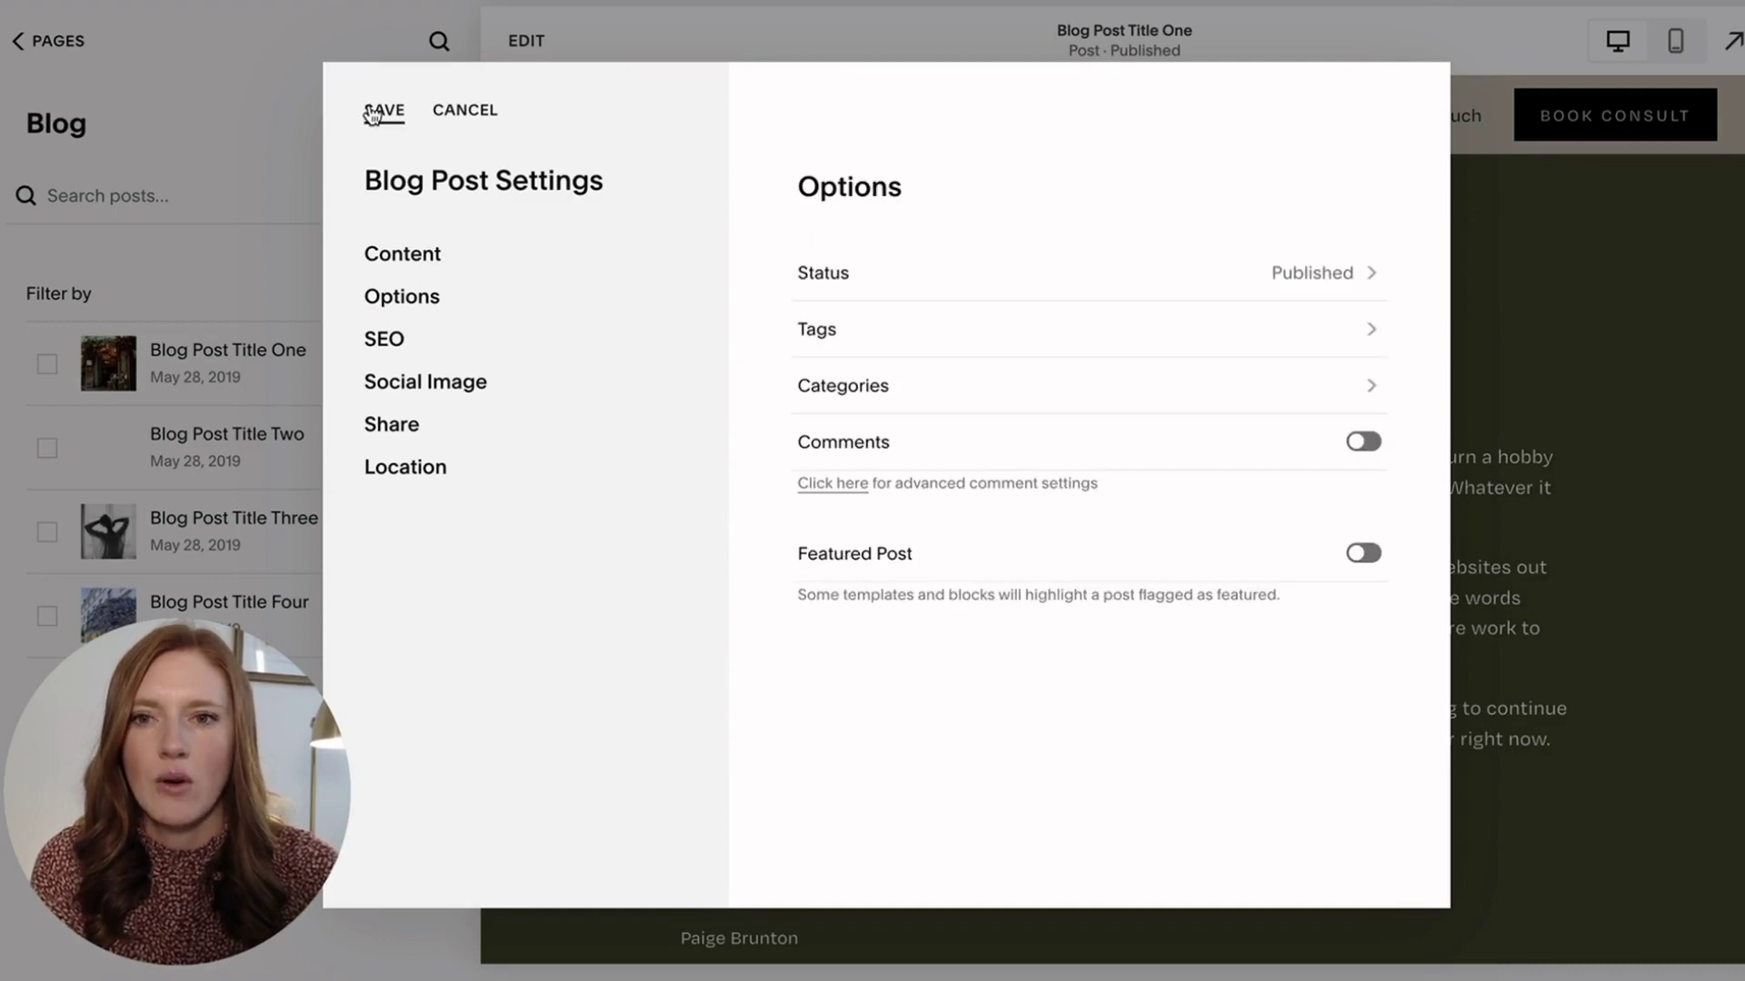
left_click(374, 114)
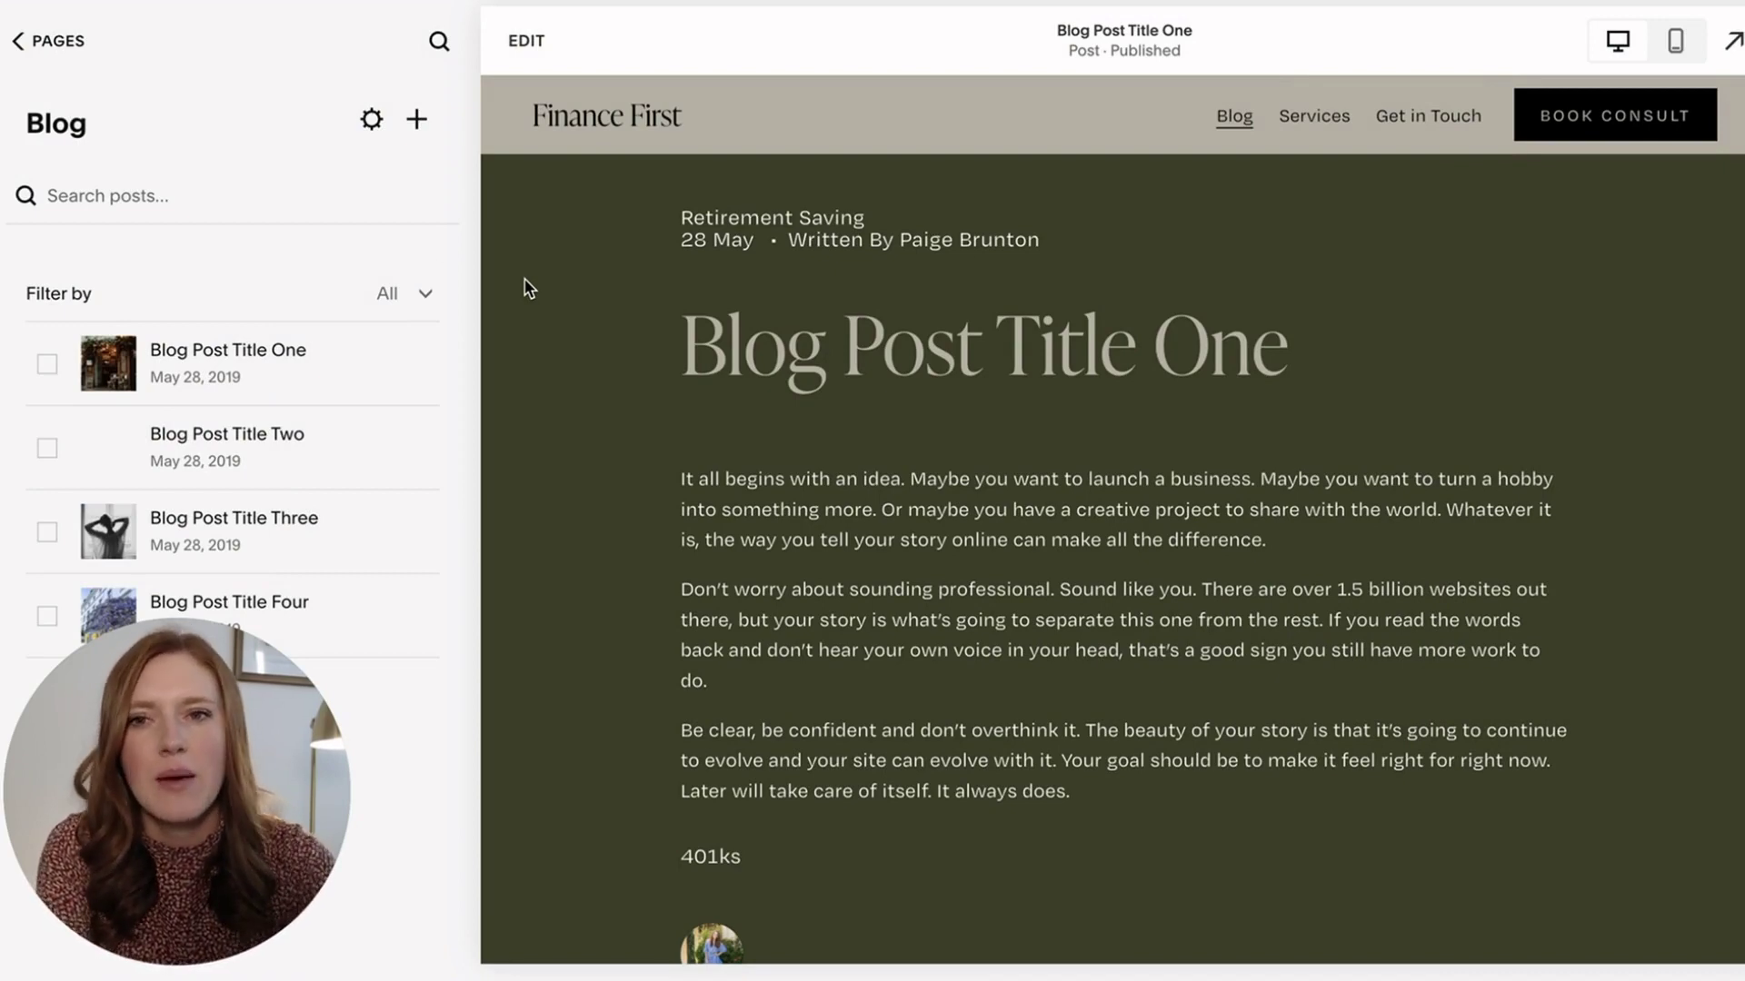
In Blog Settings' Advanced tag manager, merge the 401ks and Roth IRA tags into 'Reitrment Funds'
left_click(372, 120)
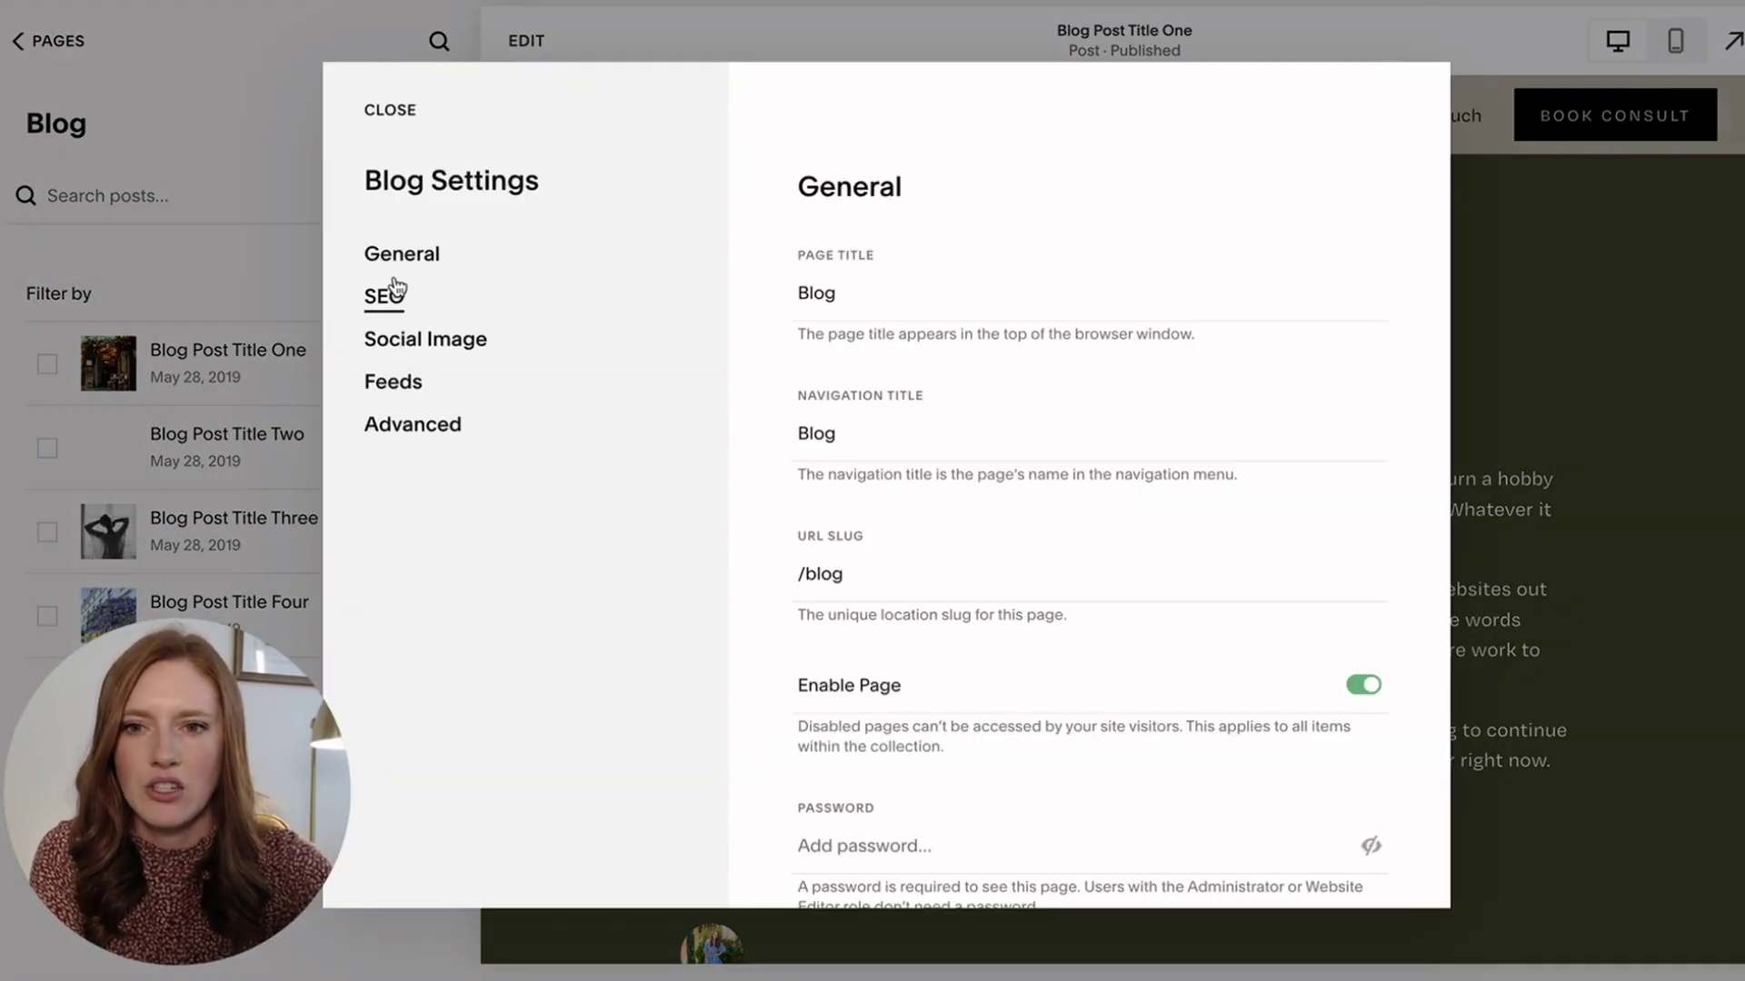
left_click(393, 442)
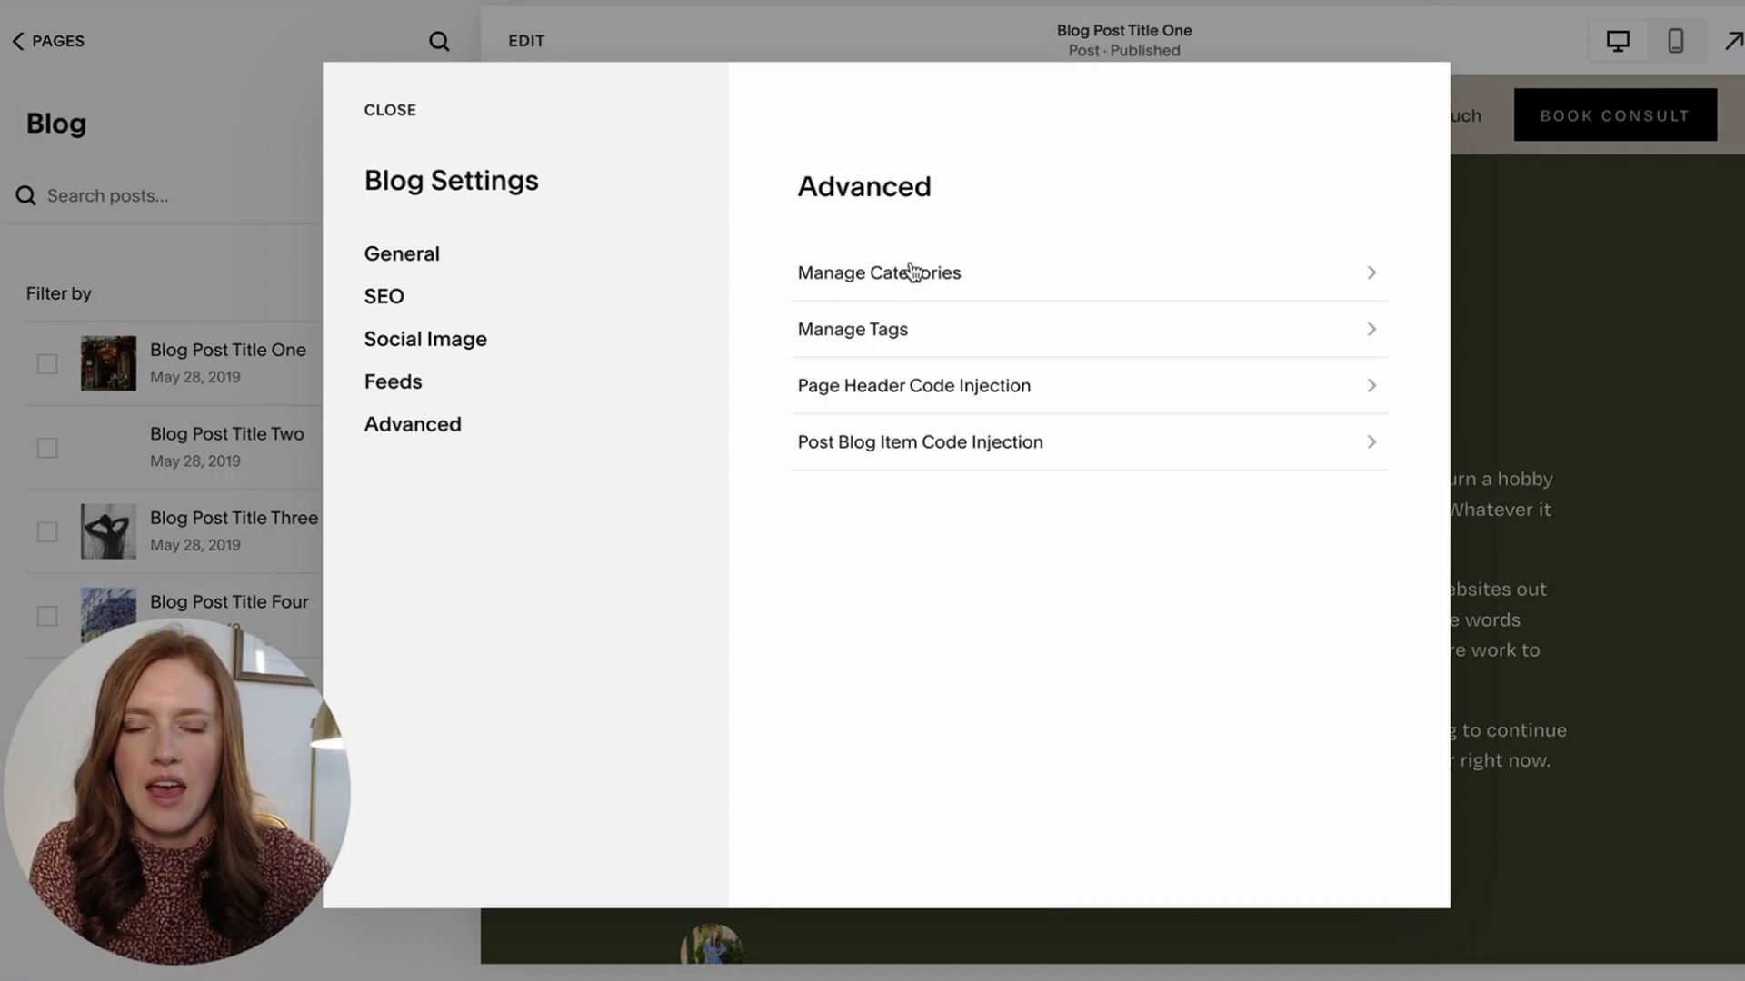
left_click(883, 327)
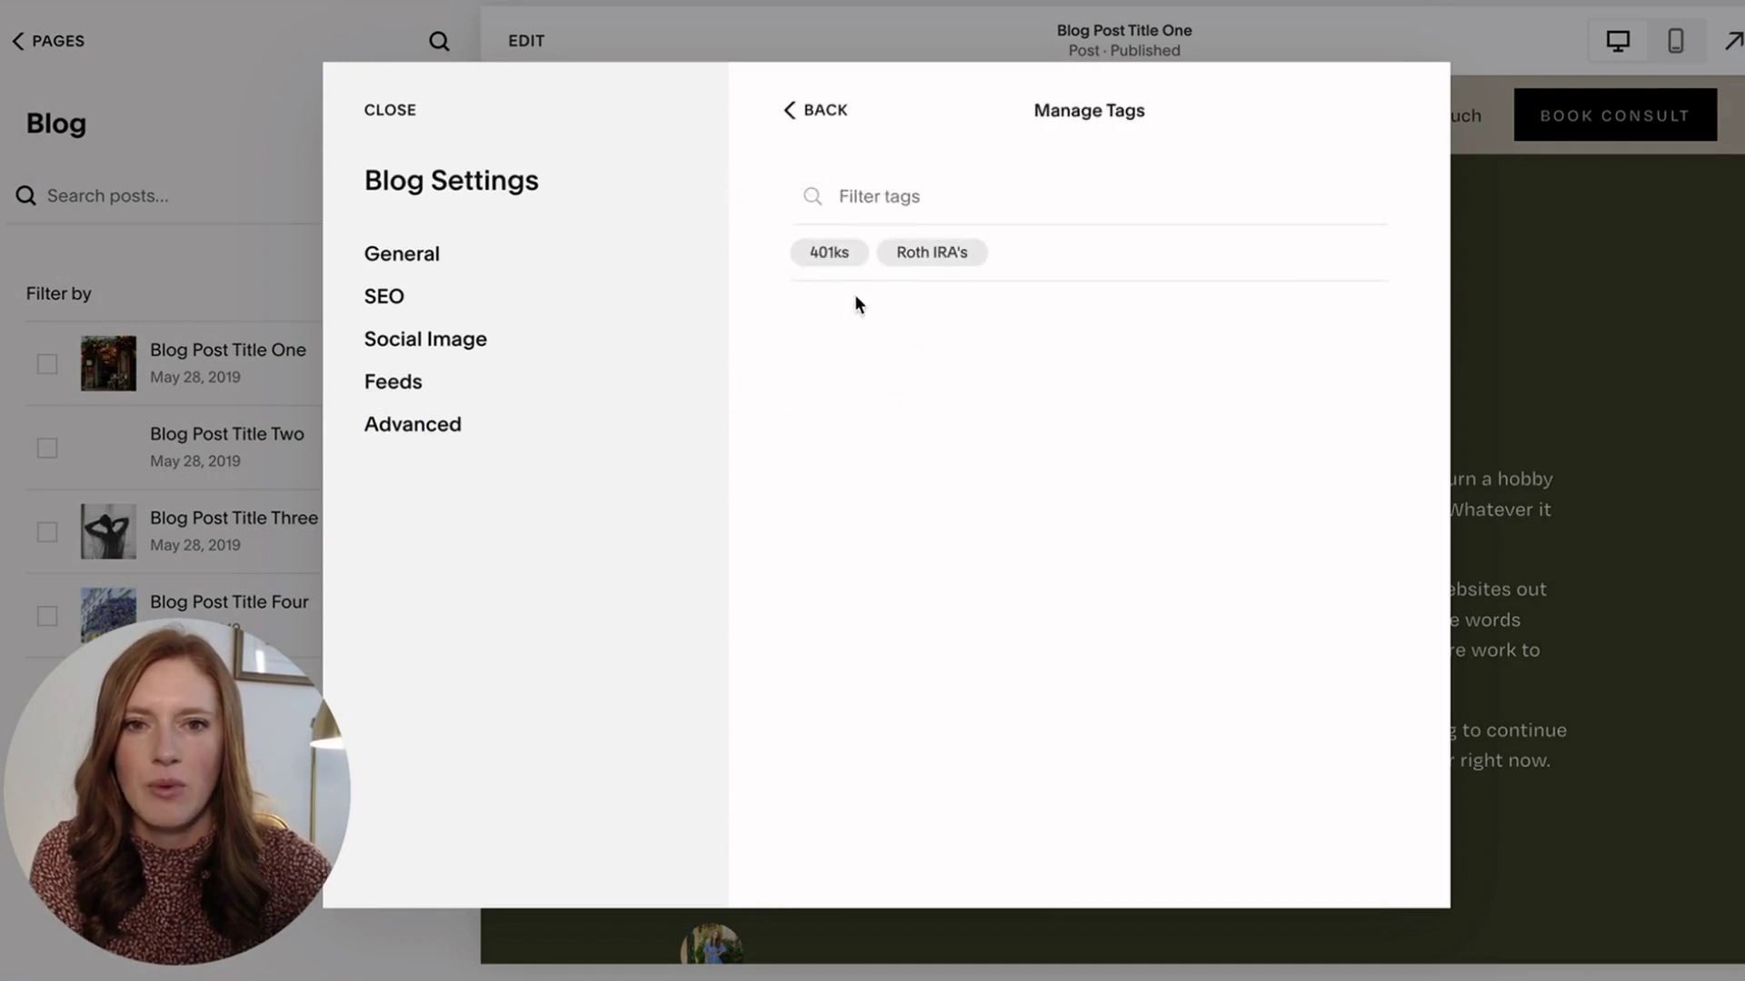
left_click(818, 259)
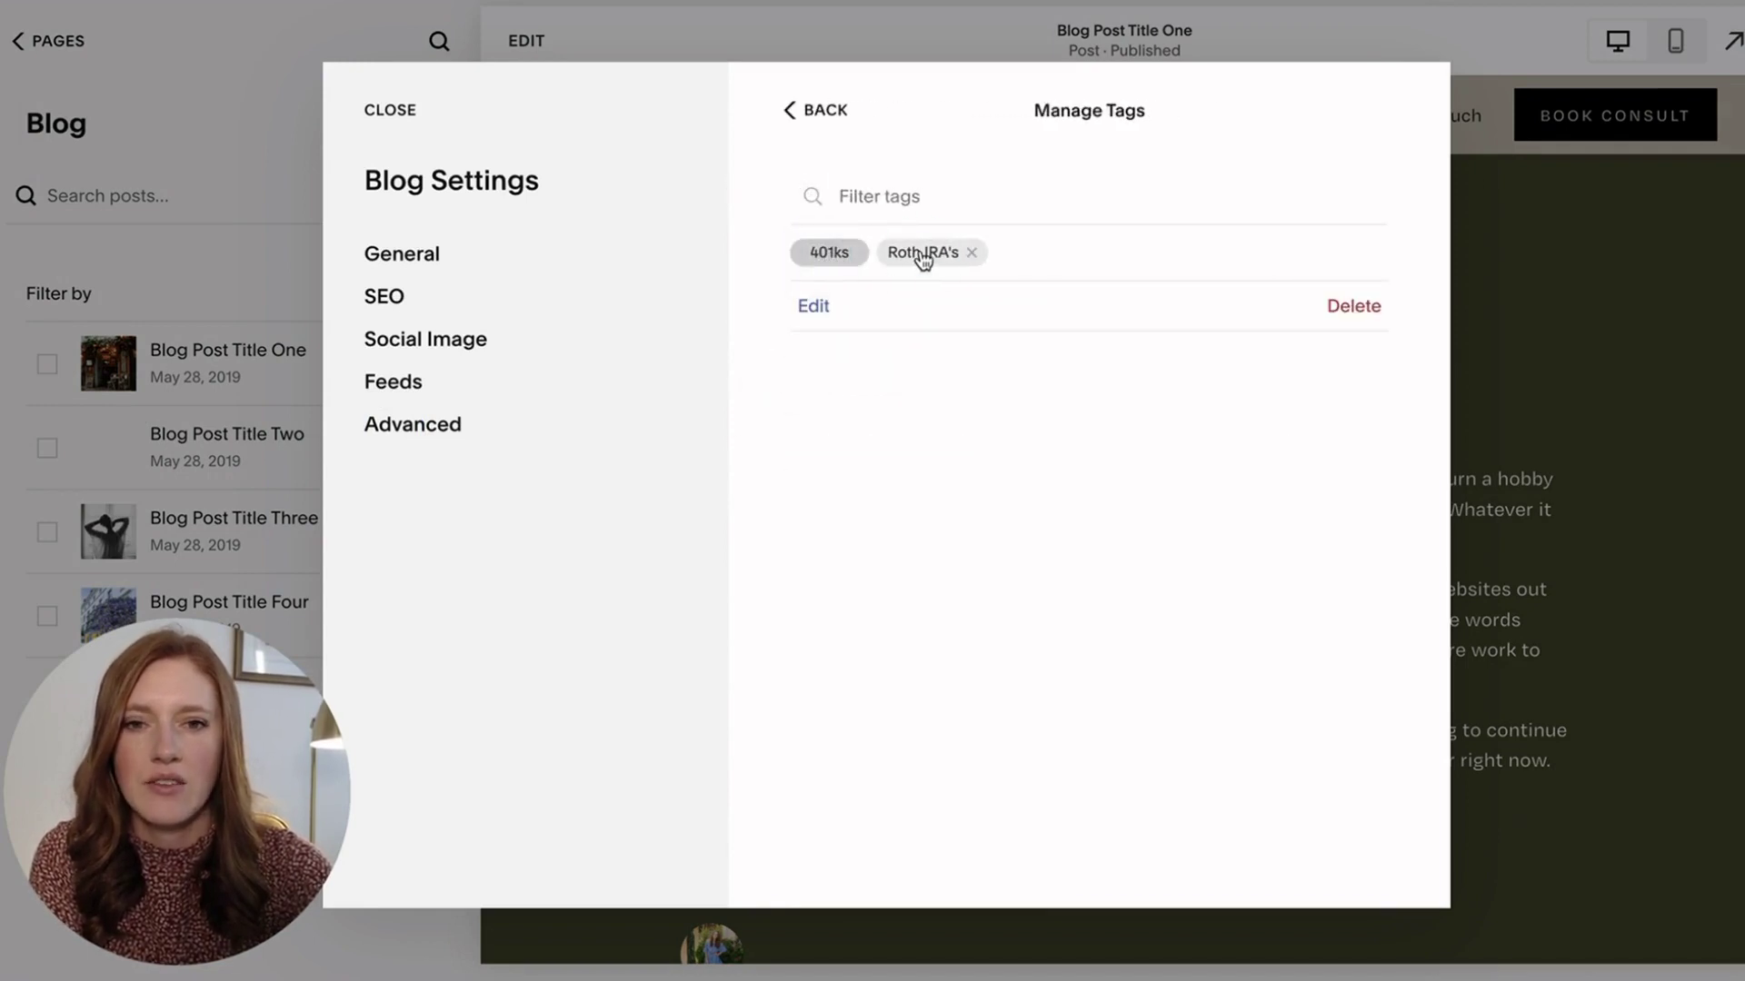
left_click(922, 259)
left_click(820, 306)
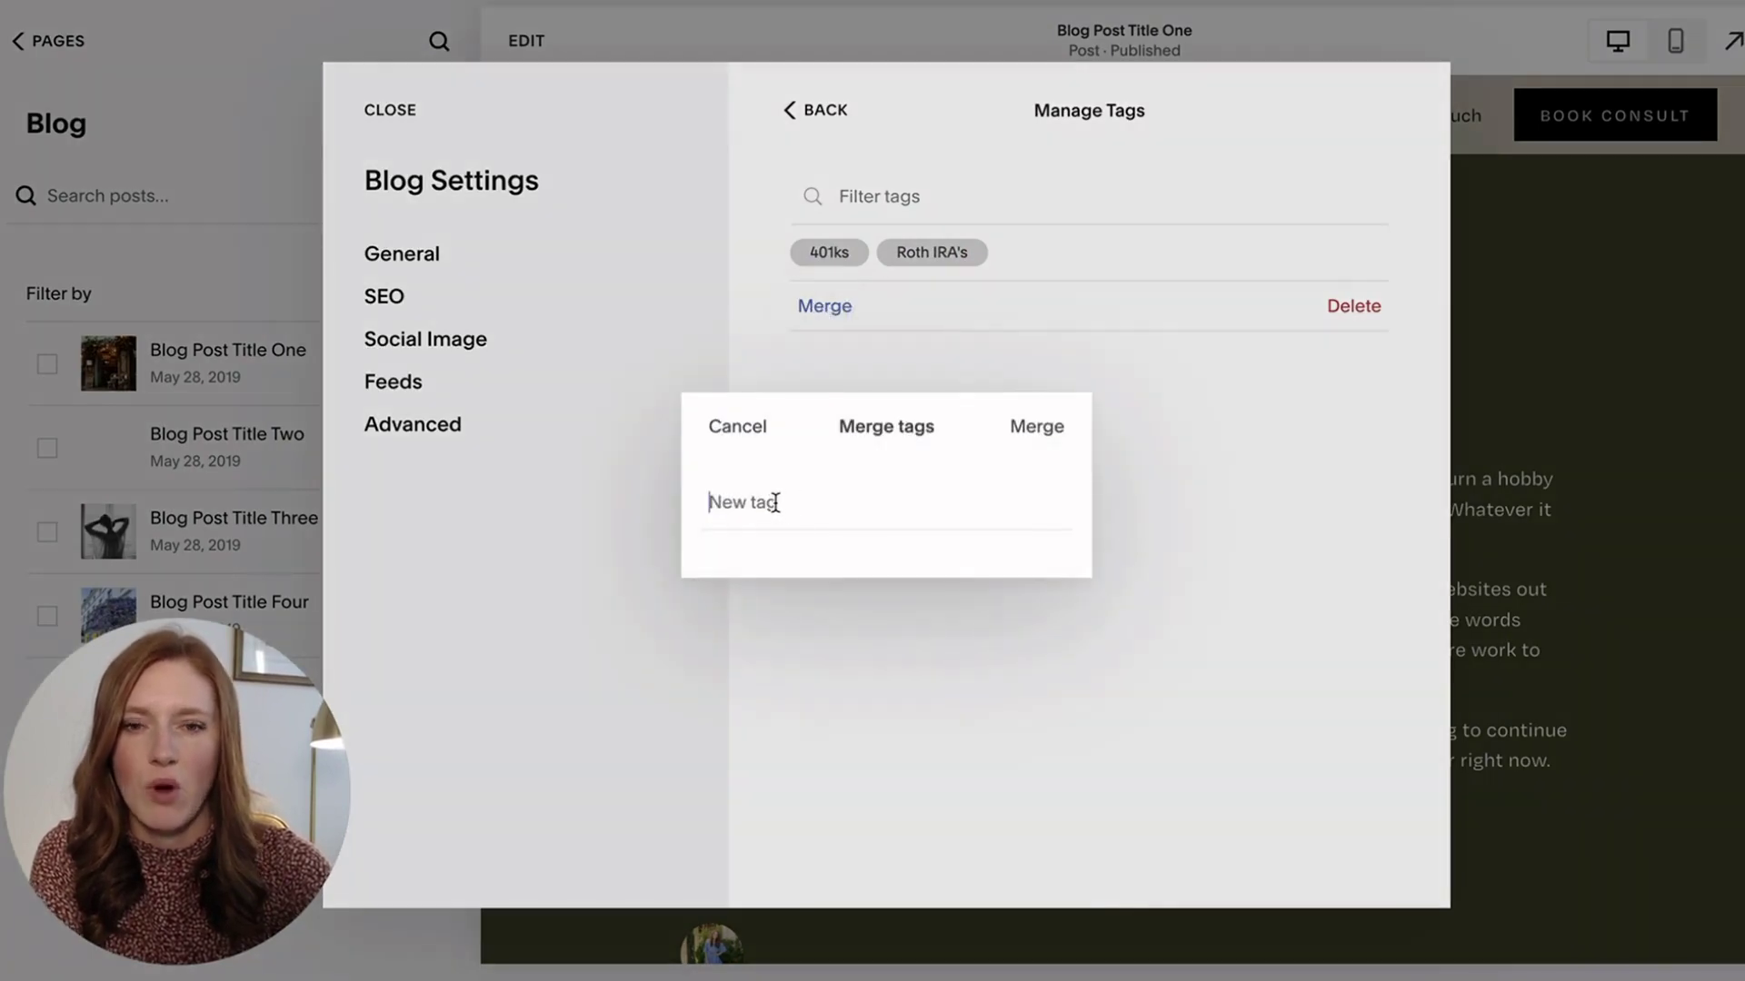
type("Reitrment Funds")
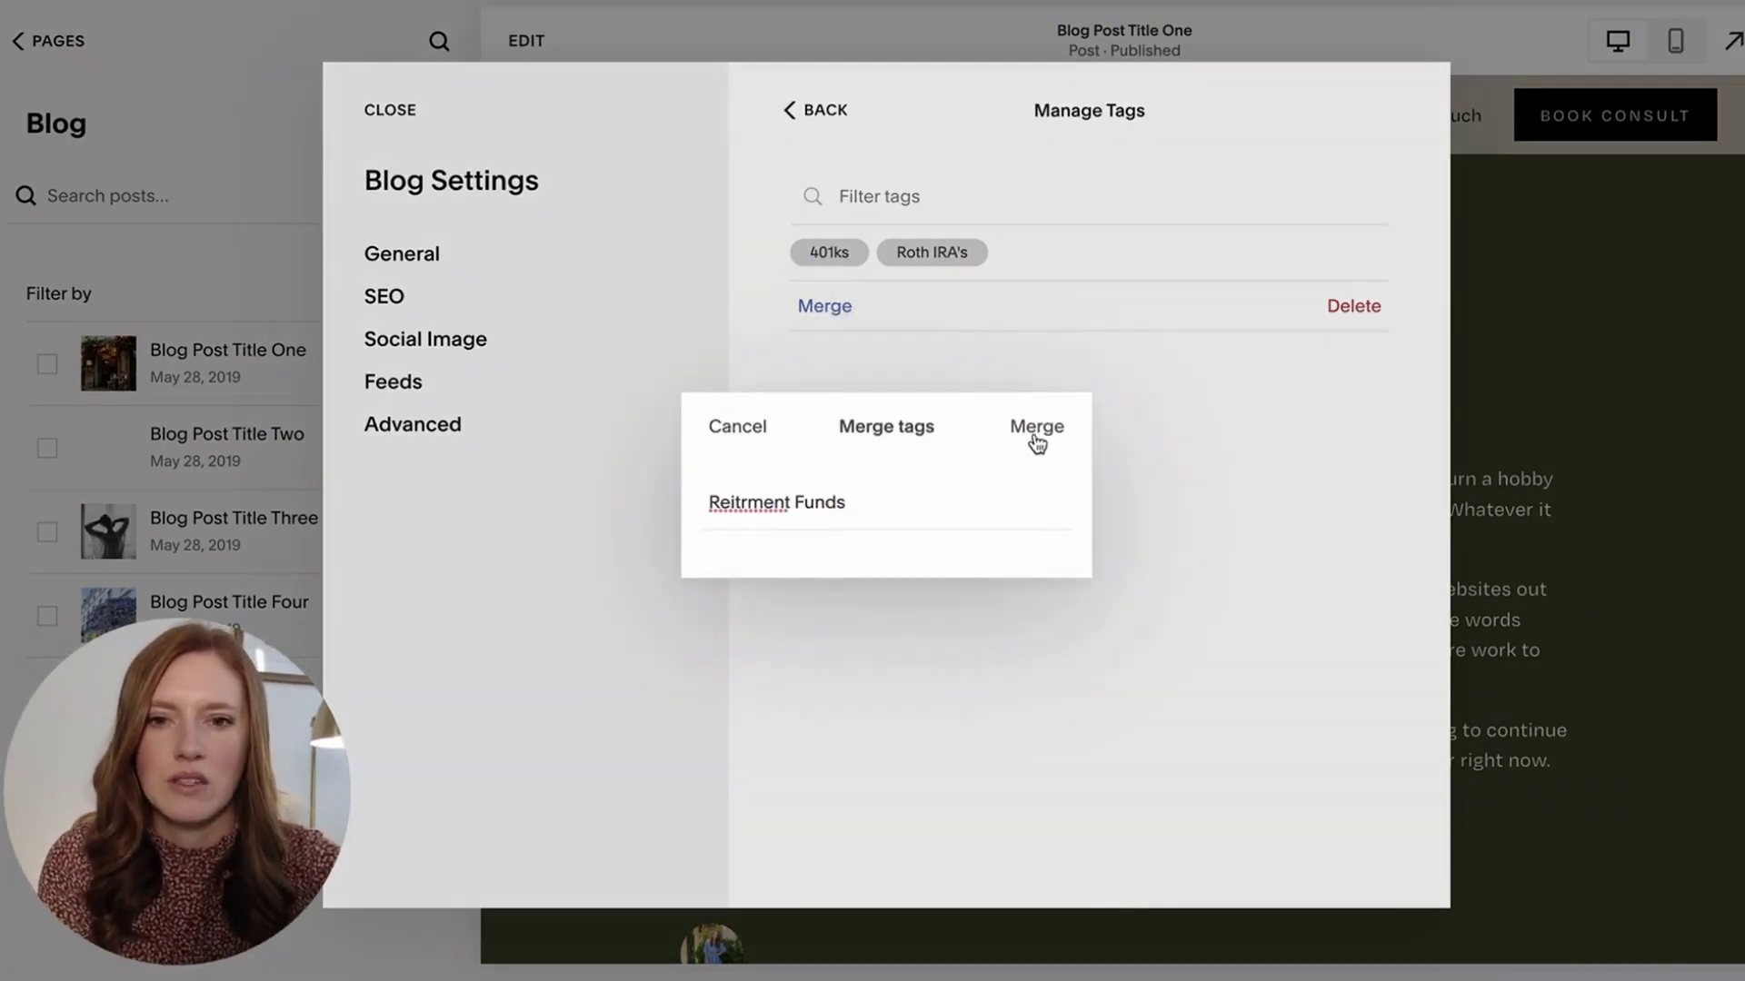
left_click(1037, 441)
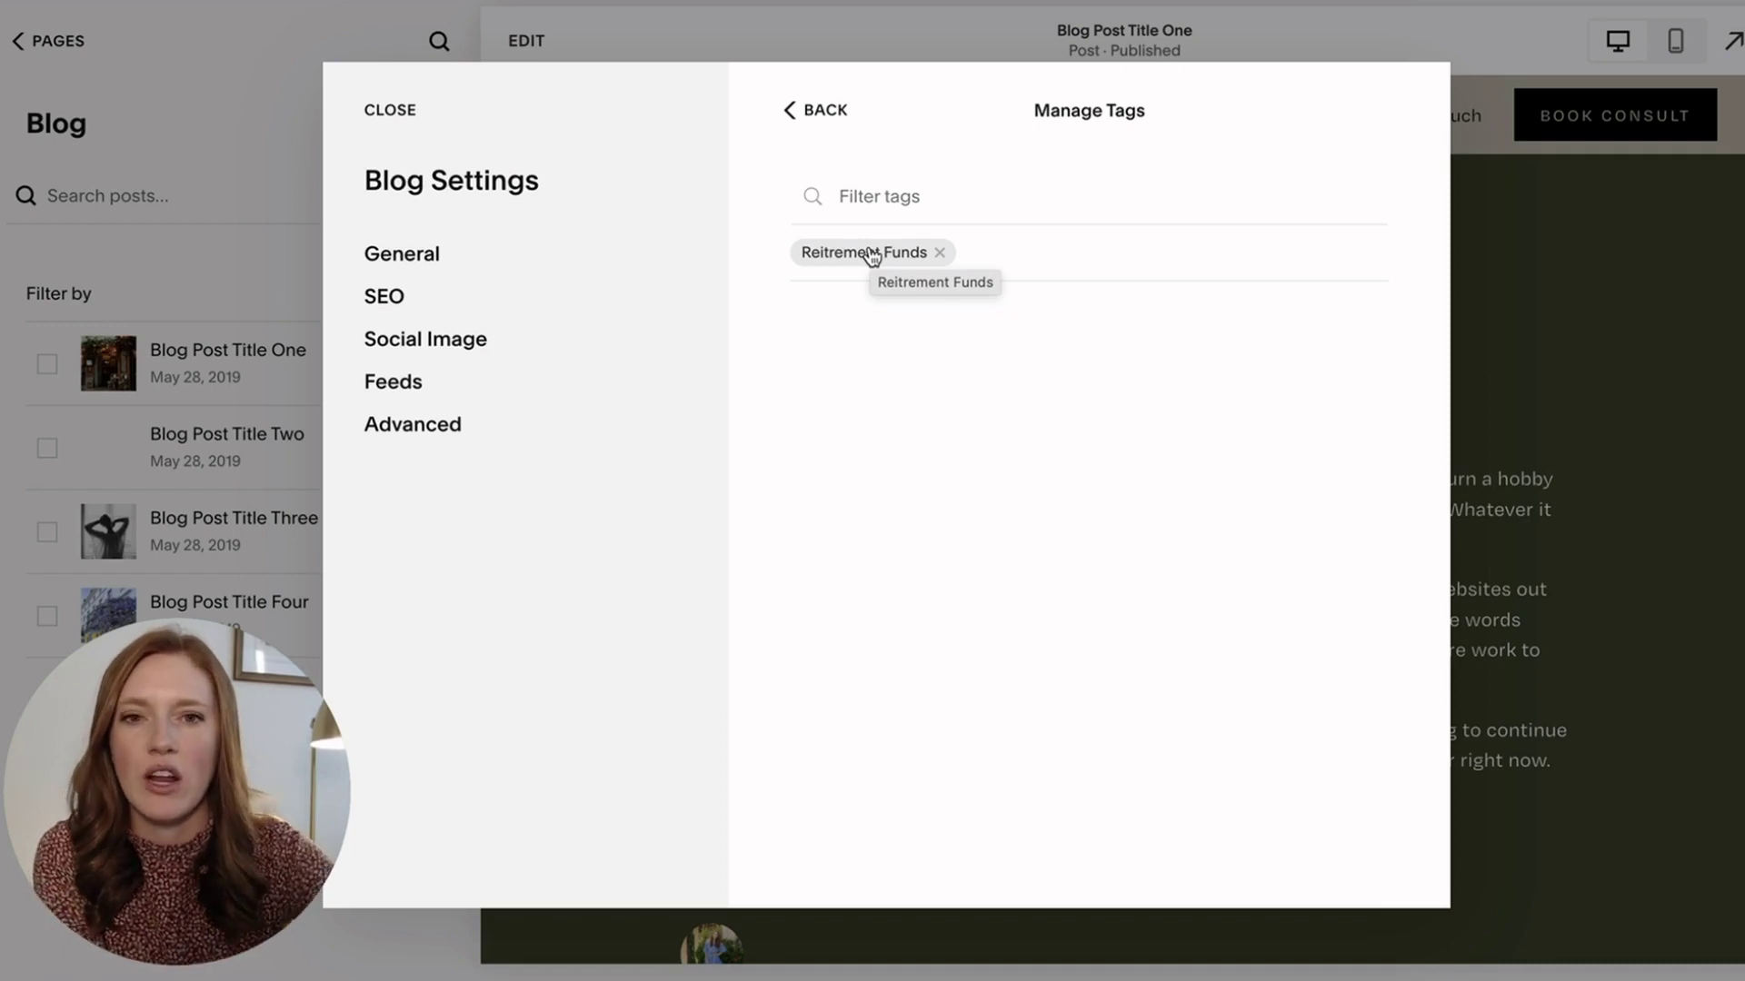
Open the merged tag's rename, leave the name unchanged, and return to Blog Settings
left_click(872, 254)
left_click(814, 303)
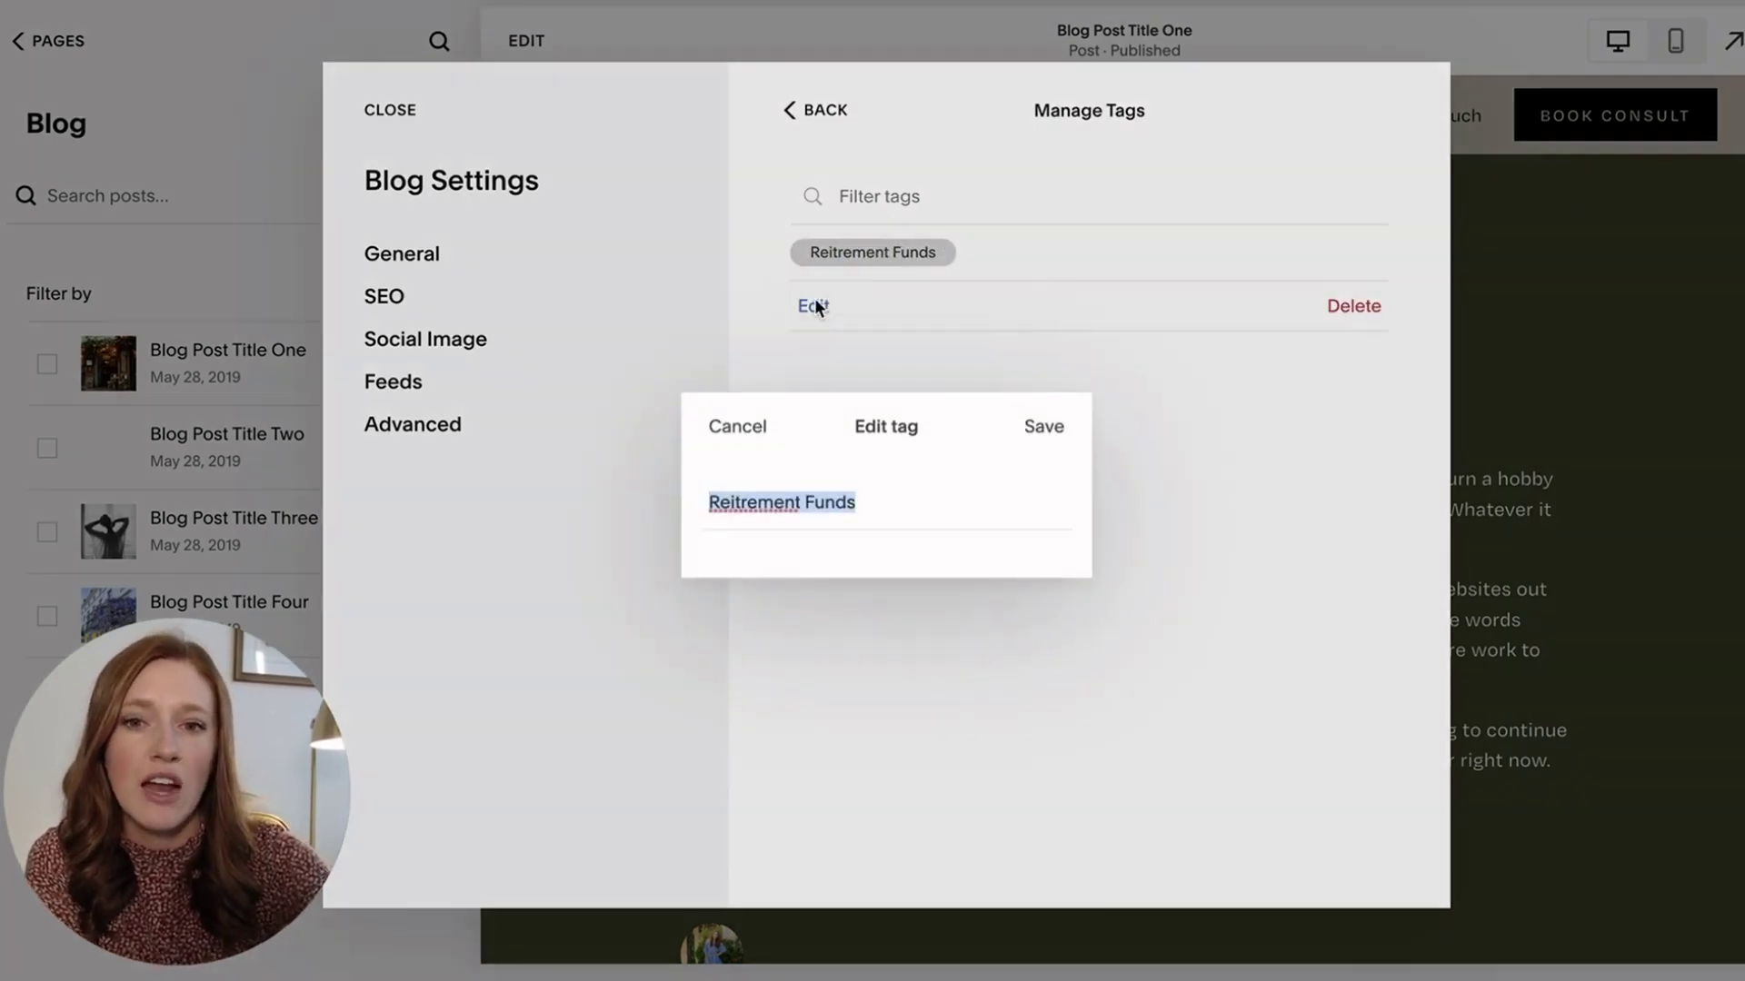
left_click(1195, 496)
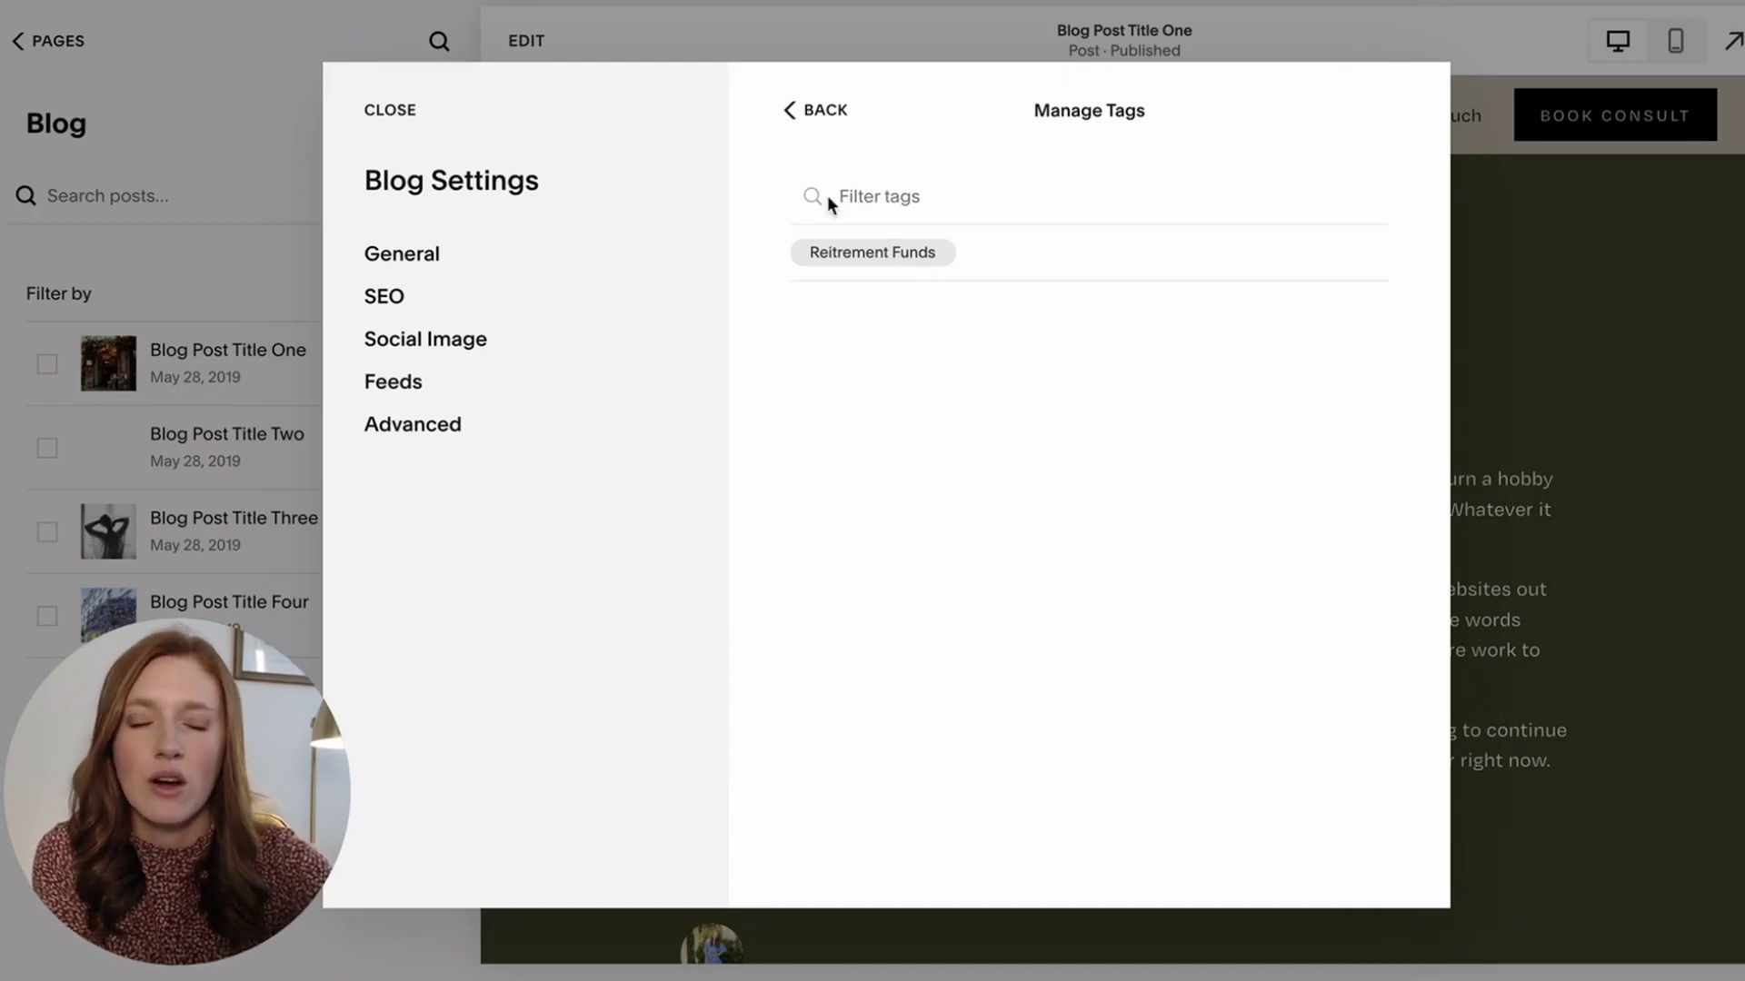
left_click(817, 110)
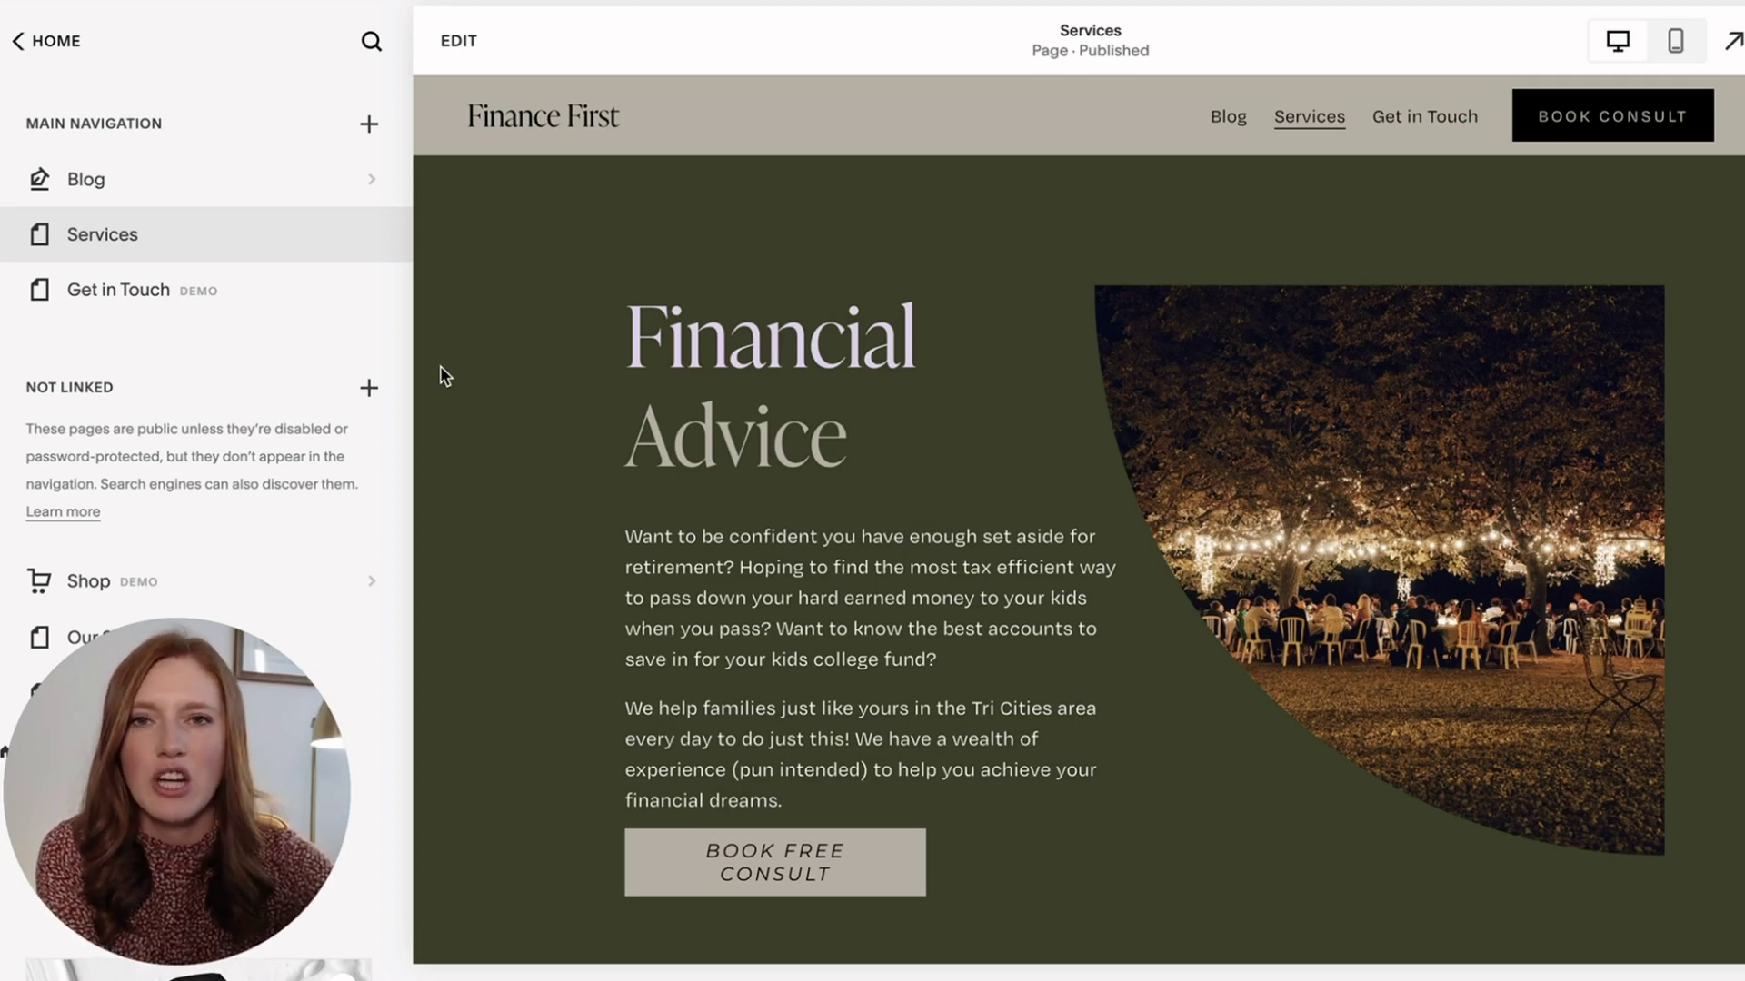
Switch the Services page into edit mode
left_click(458, 40)
Make the dark section taller and place a Summary block below the consult button
scroll(1553, 540, "down", 5)
left_click_drag(1474, 533, 1474, 969)
scroll(634, 657, "down", 2)
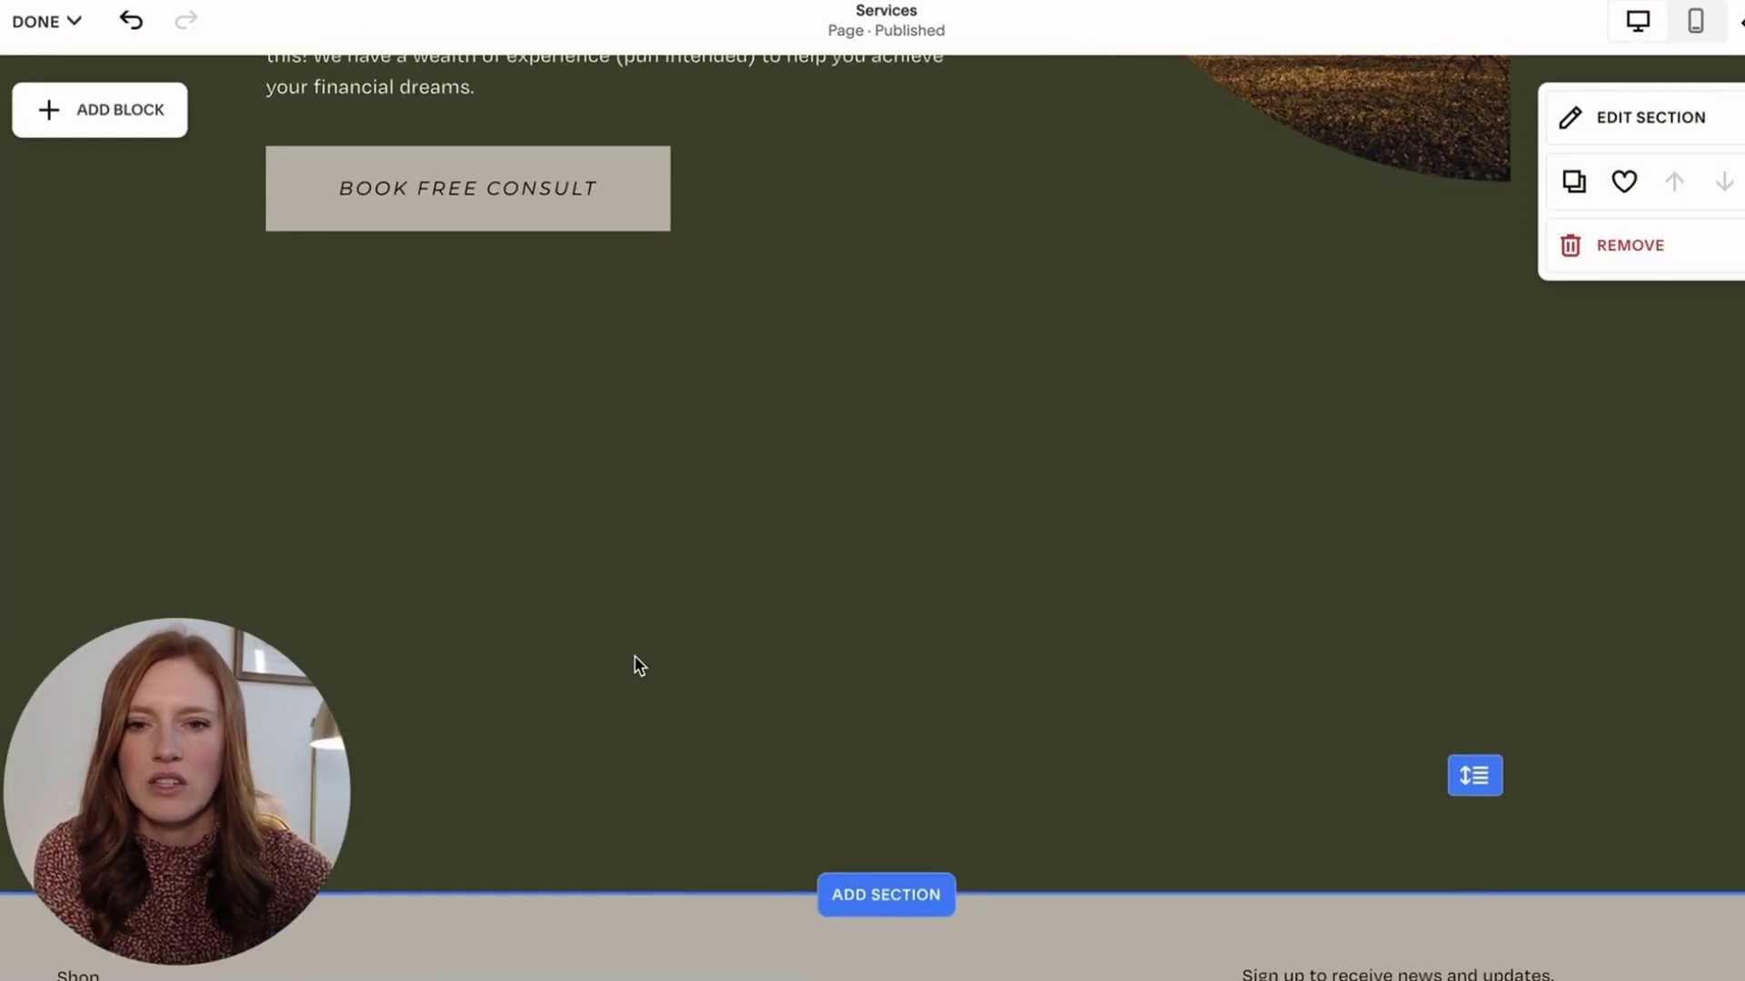
left_click(75, 115)
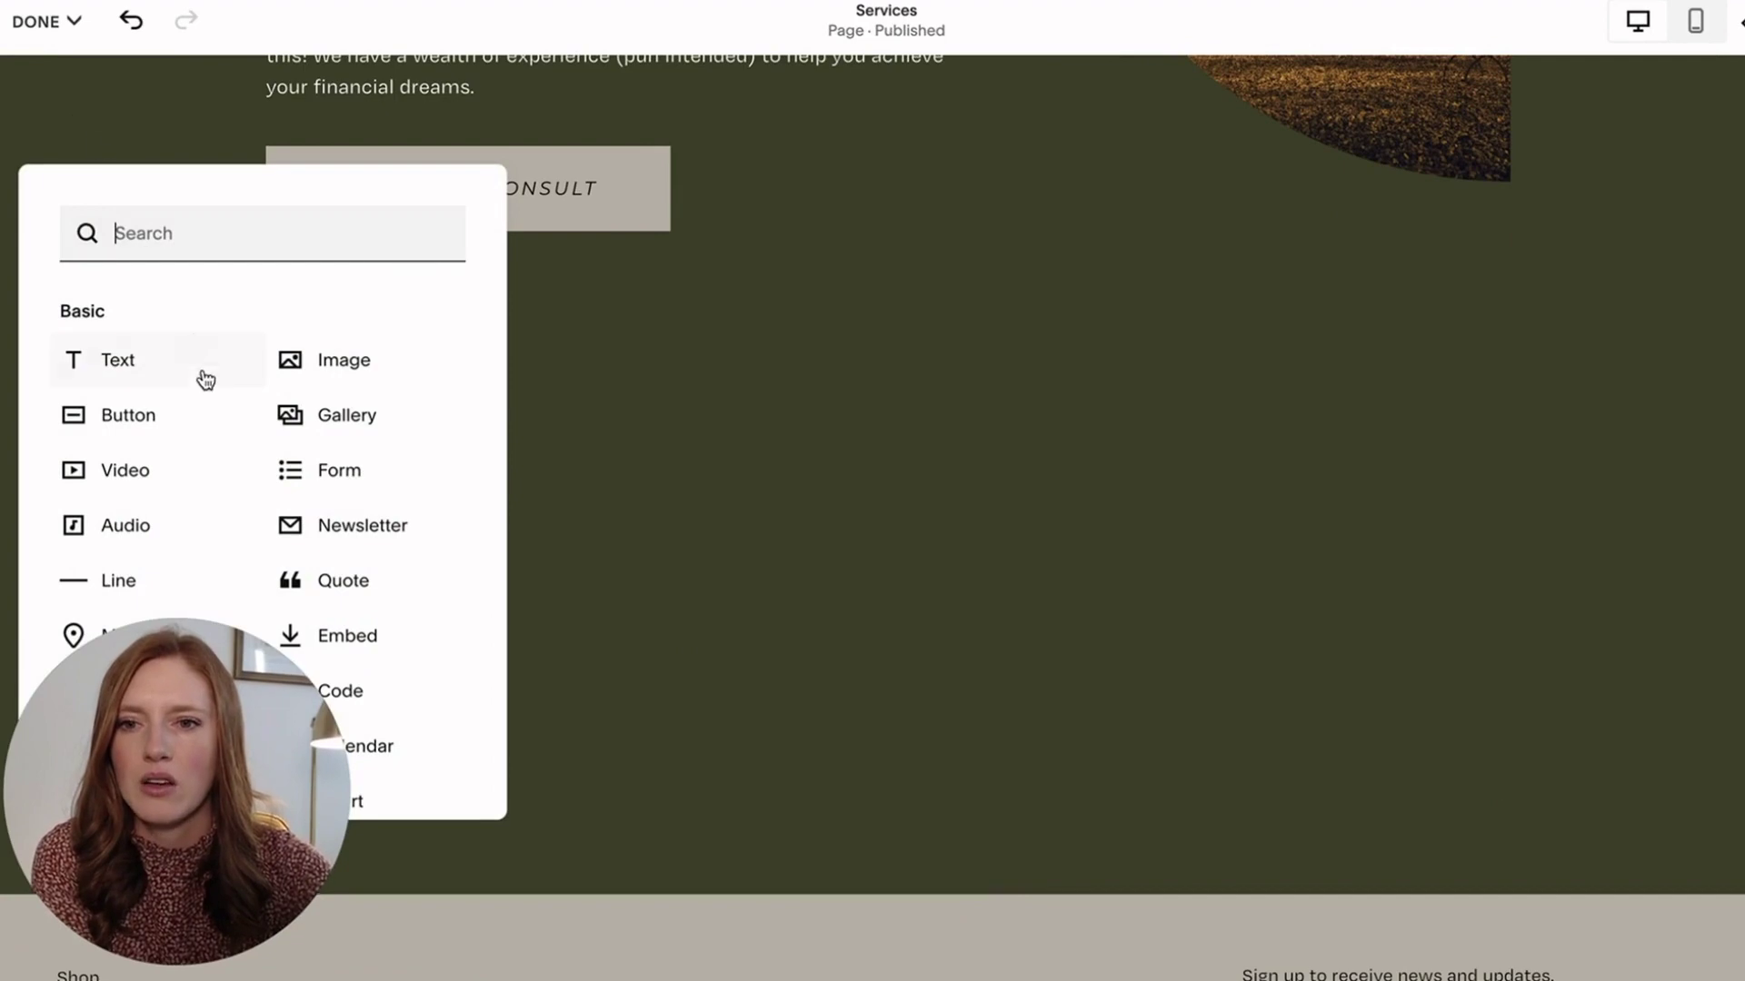
type("summ")
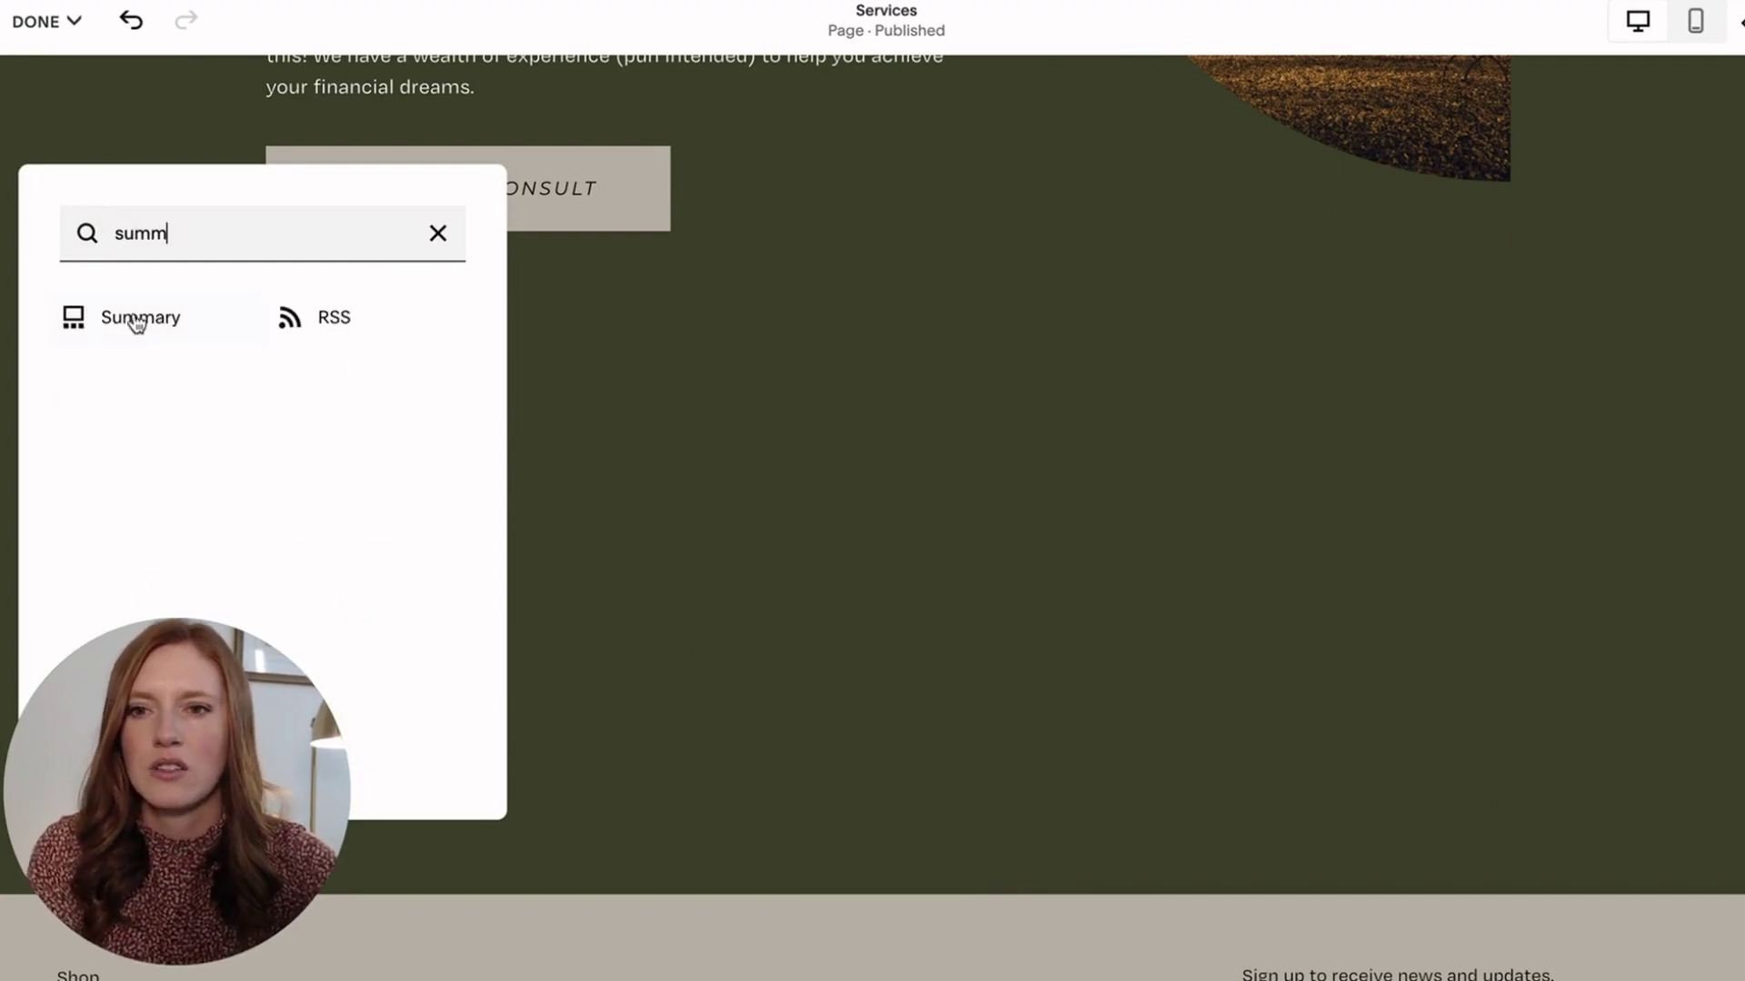
left_click(132, 320)
mouse_move(658, 469)
left_mouse_down()
mouse_move(913, 500)
mouse_move(875, 498)
left_mouse_up()
Set the Summary block's source page to Blog
left_click(294, 193)
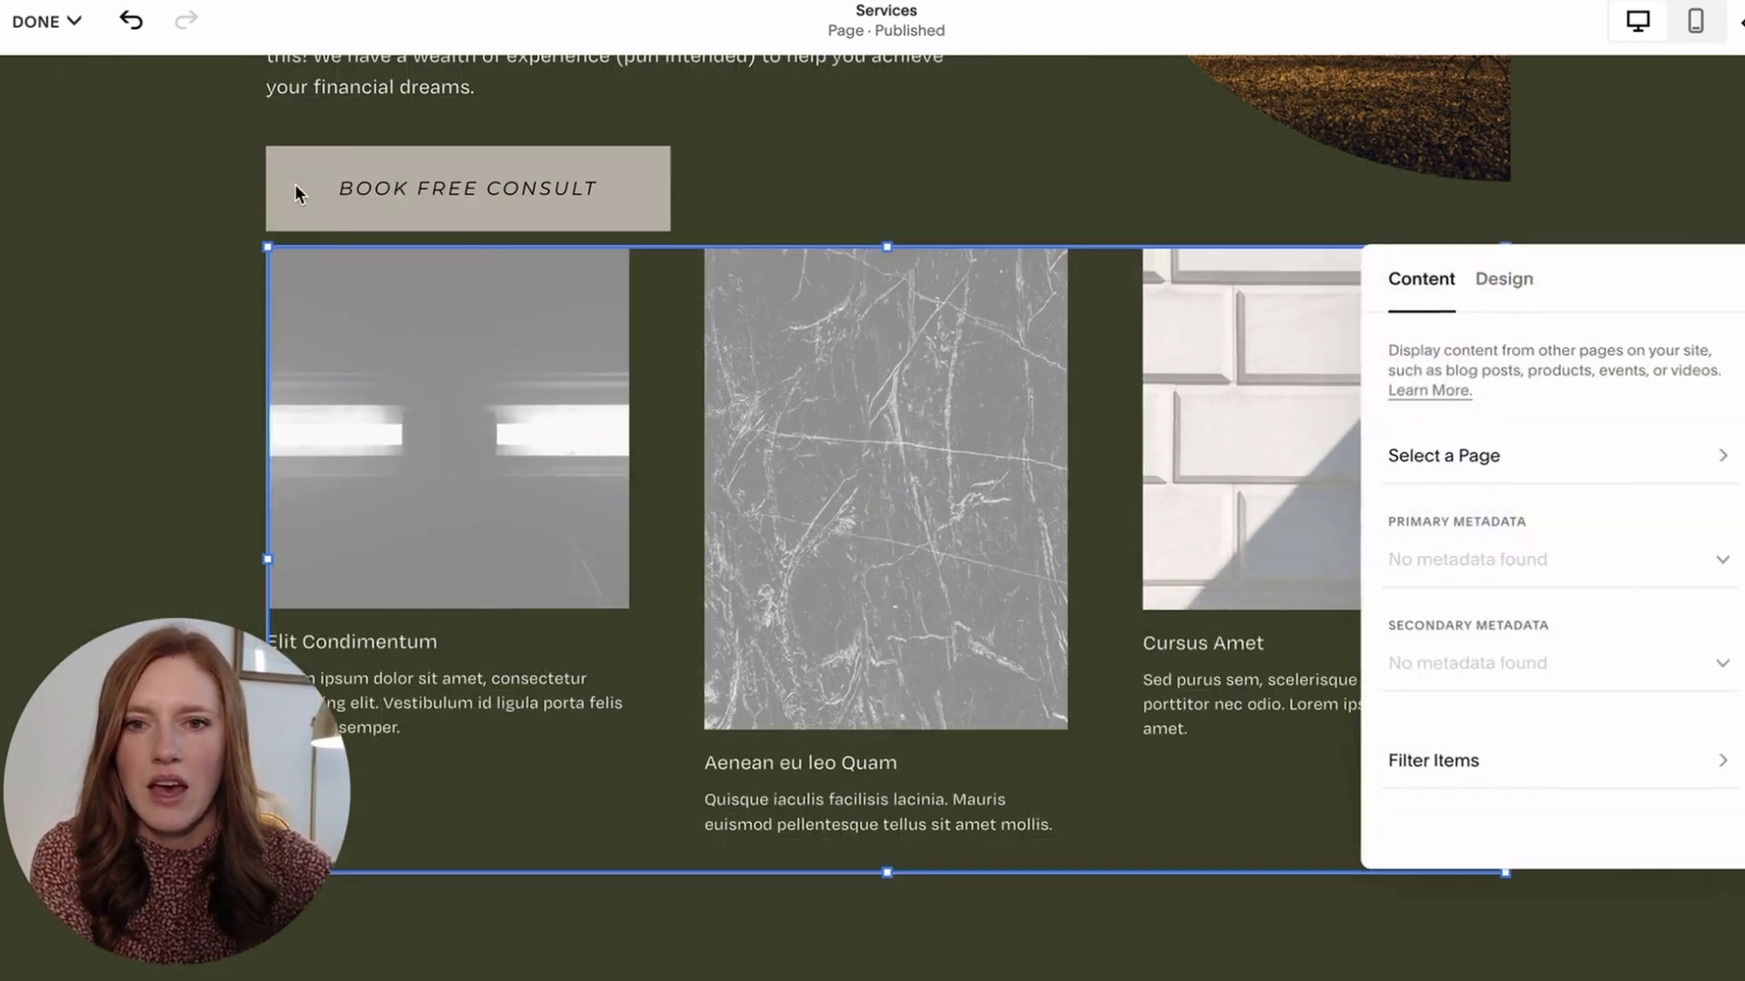
left_click(1596, 279)
left_click_drag(1597, 279, 1205, 279)
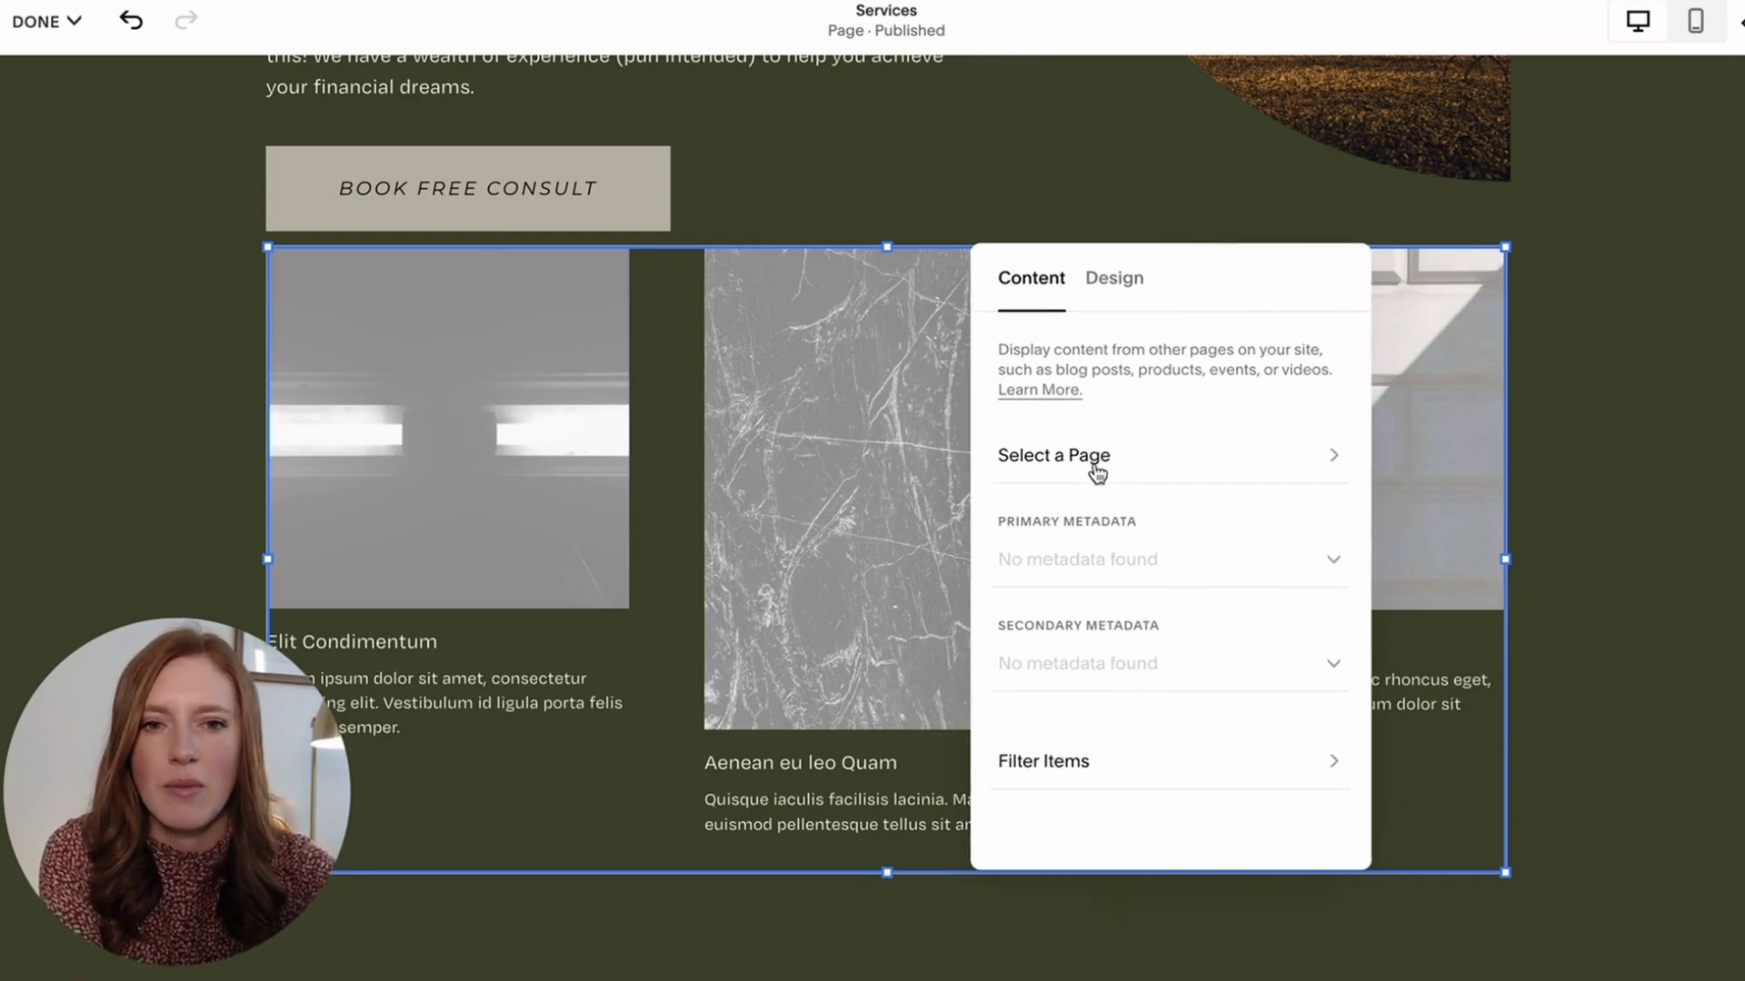
left_click(1070, 454)
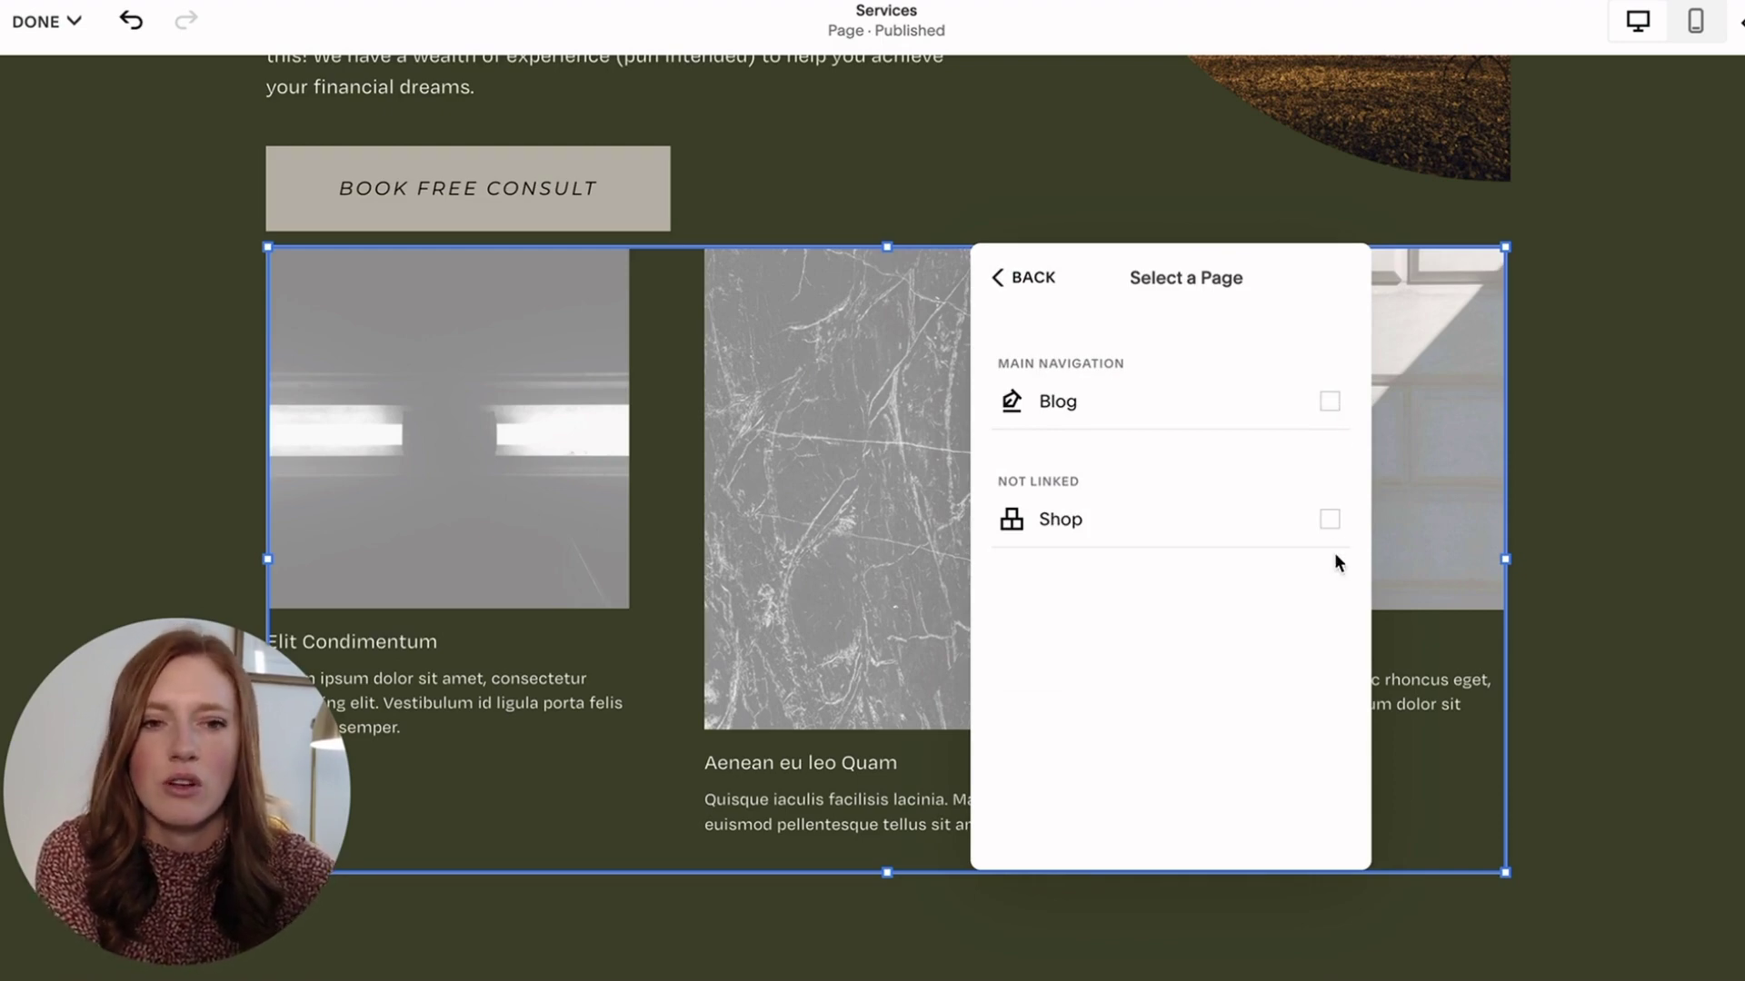
left_click(1327, 403)
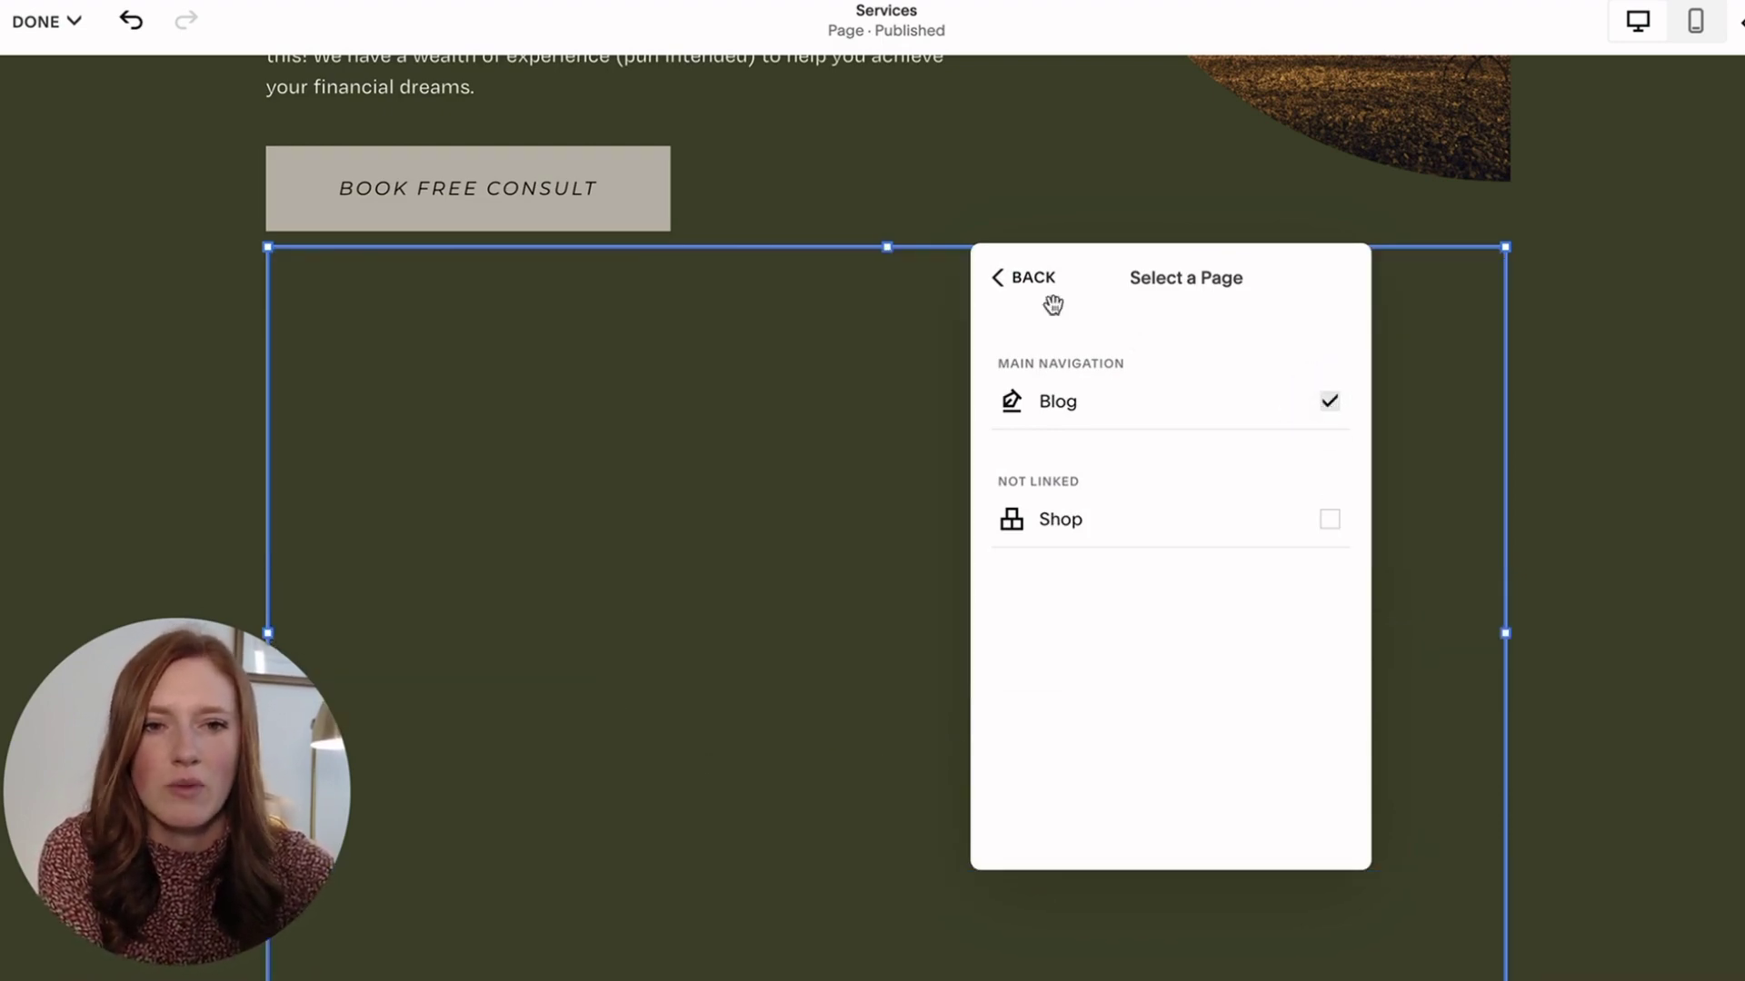
left_click(1031, 278)
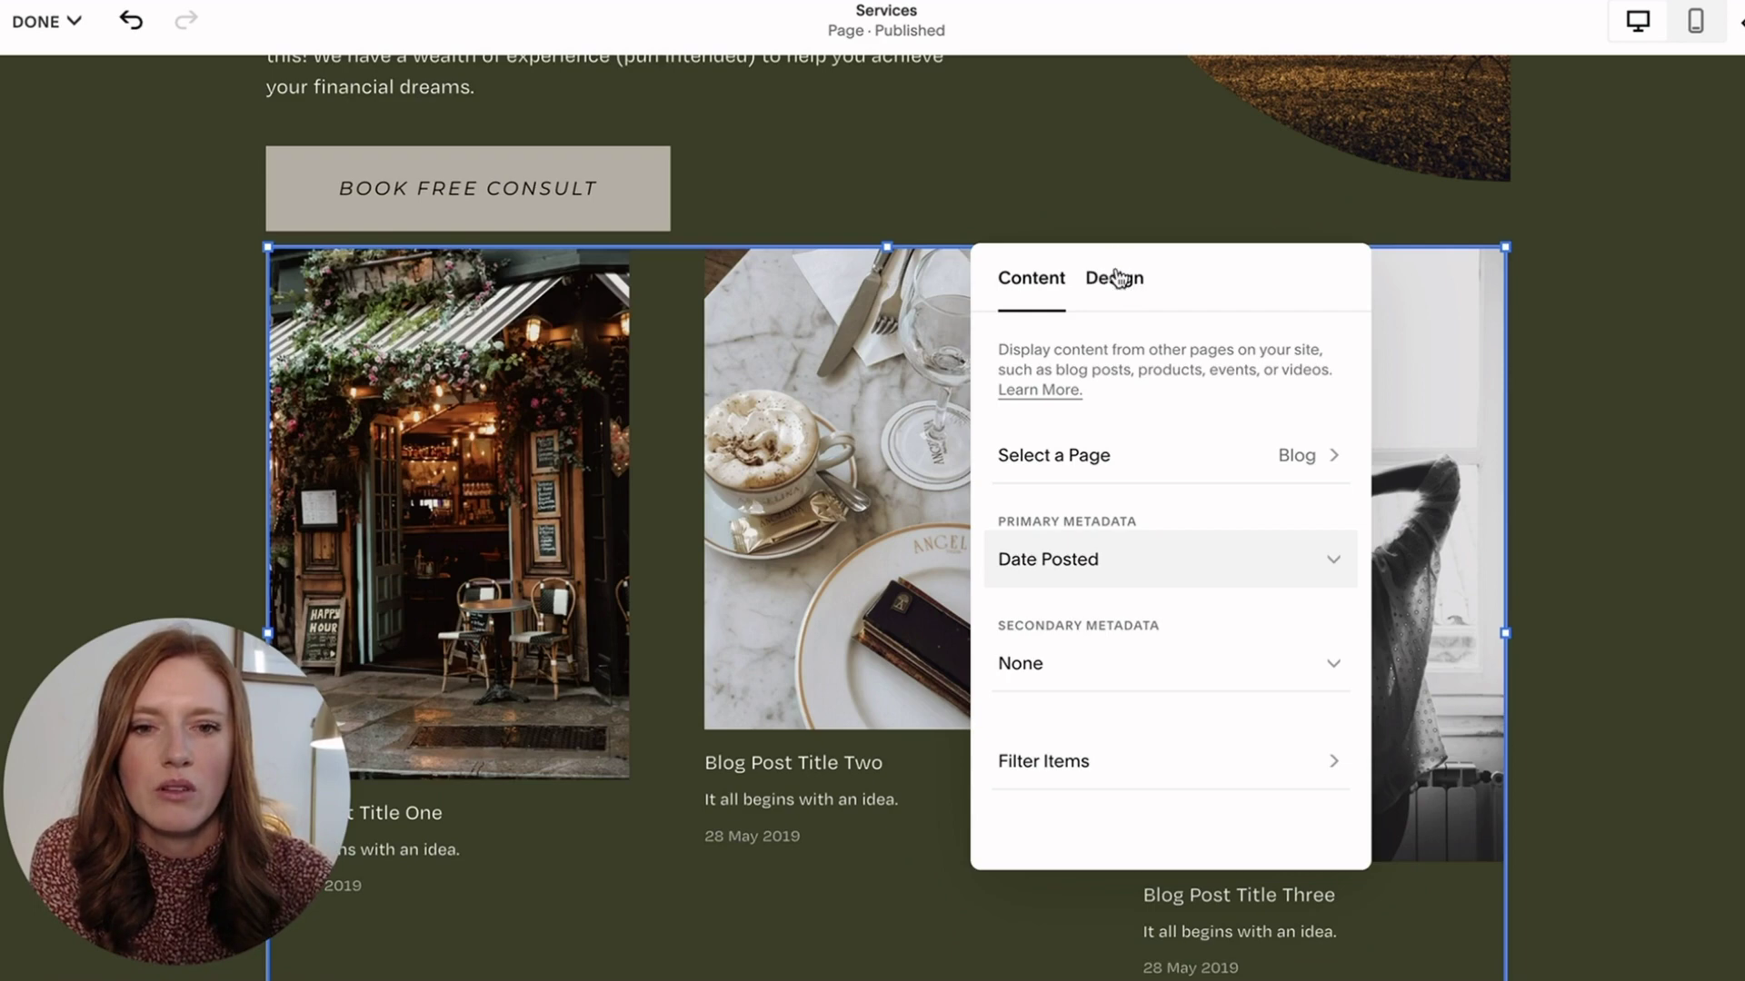
Filter the Summary block to the Reitrement Funds tag, leaving the category at None
left_click(1061, 763)
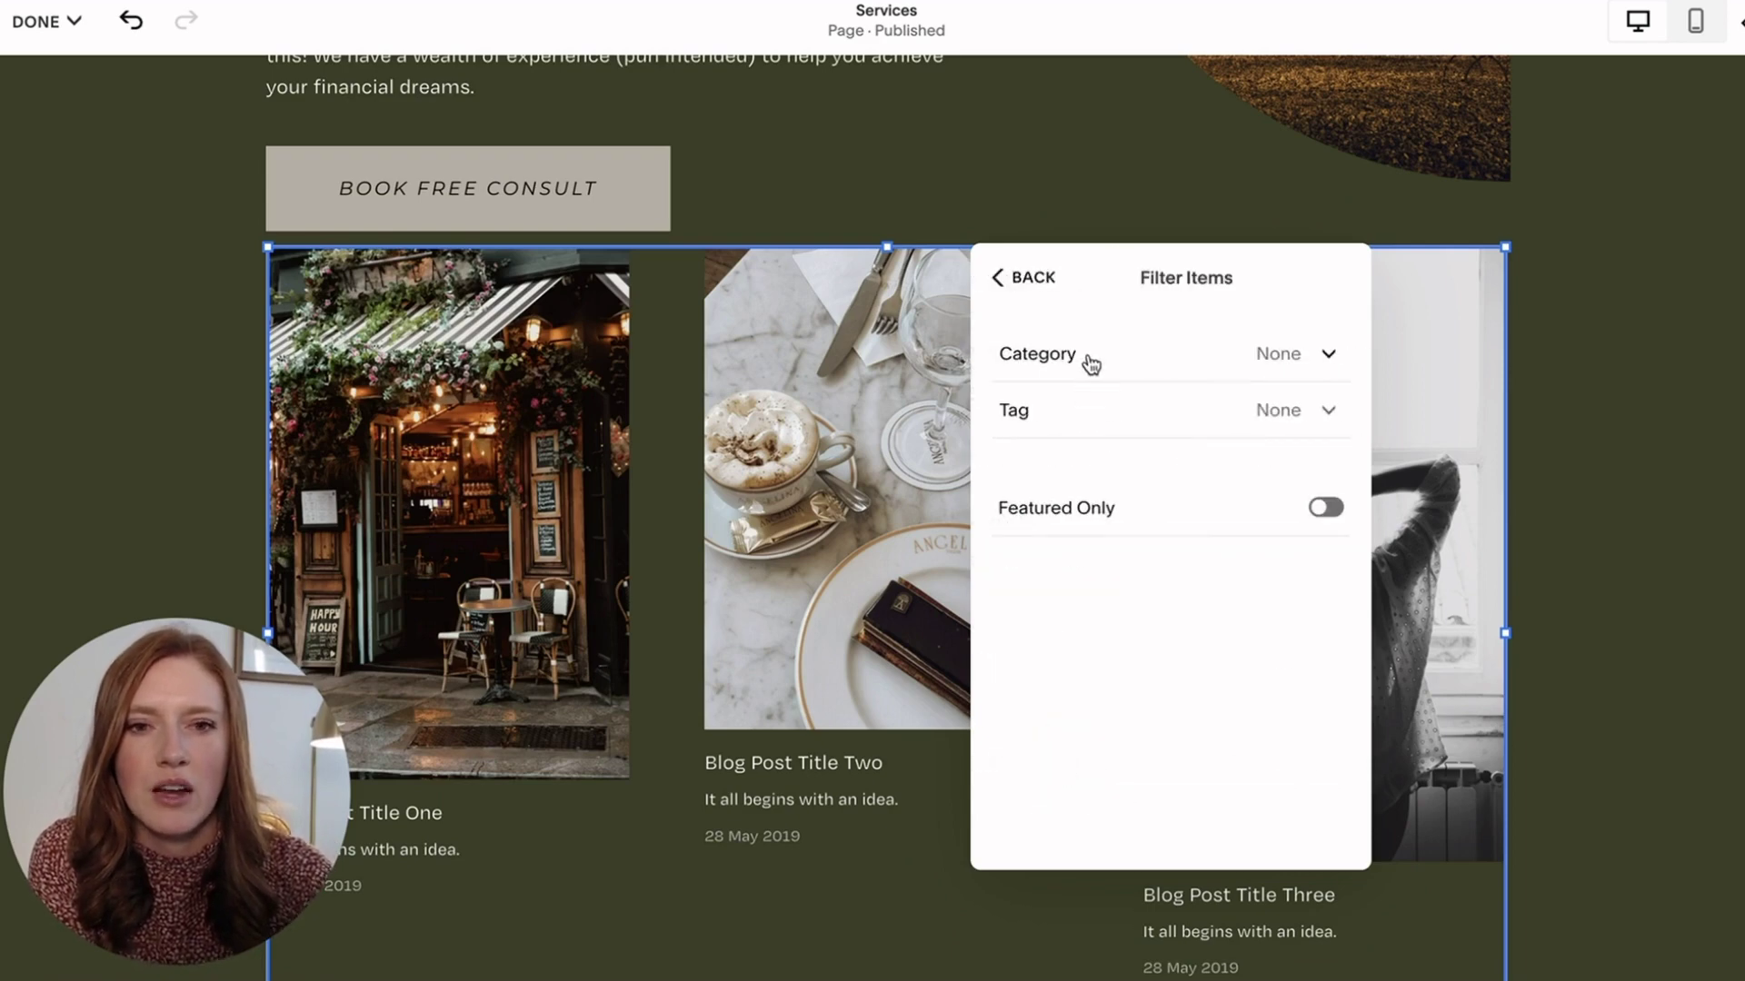
left_click(1315, 355)
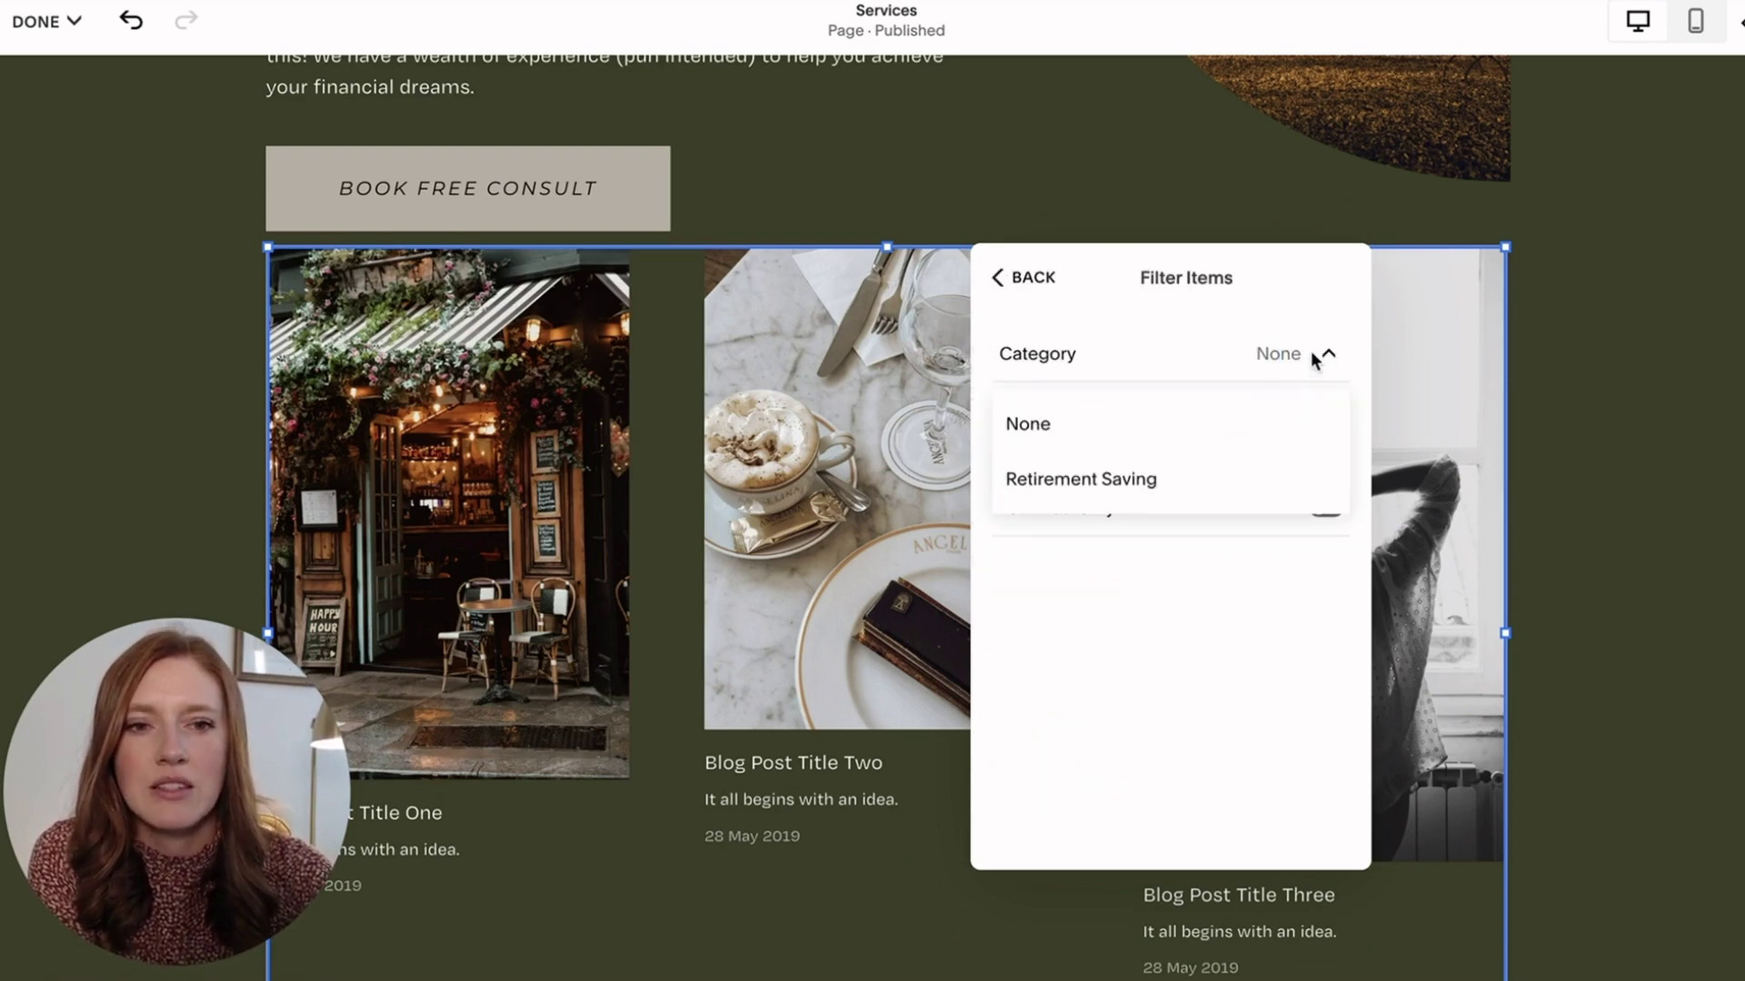
left_click(1074, 479)
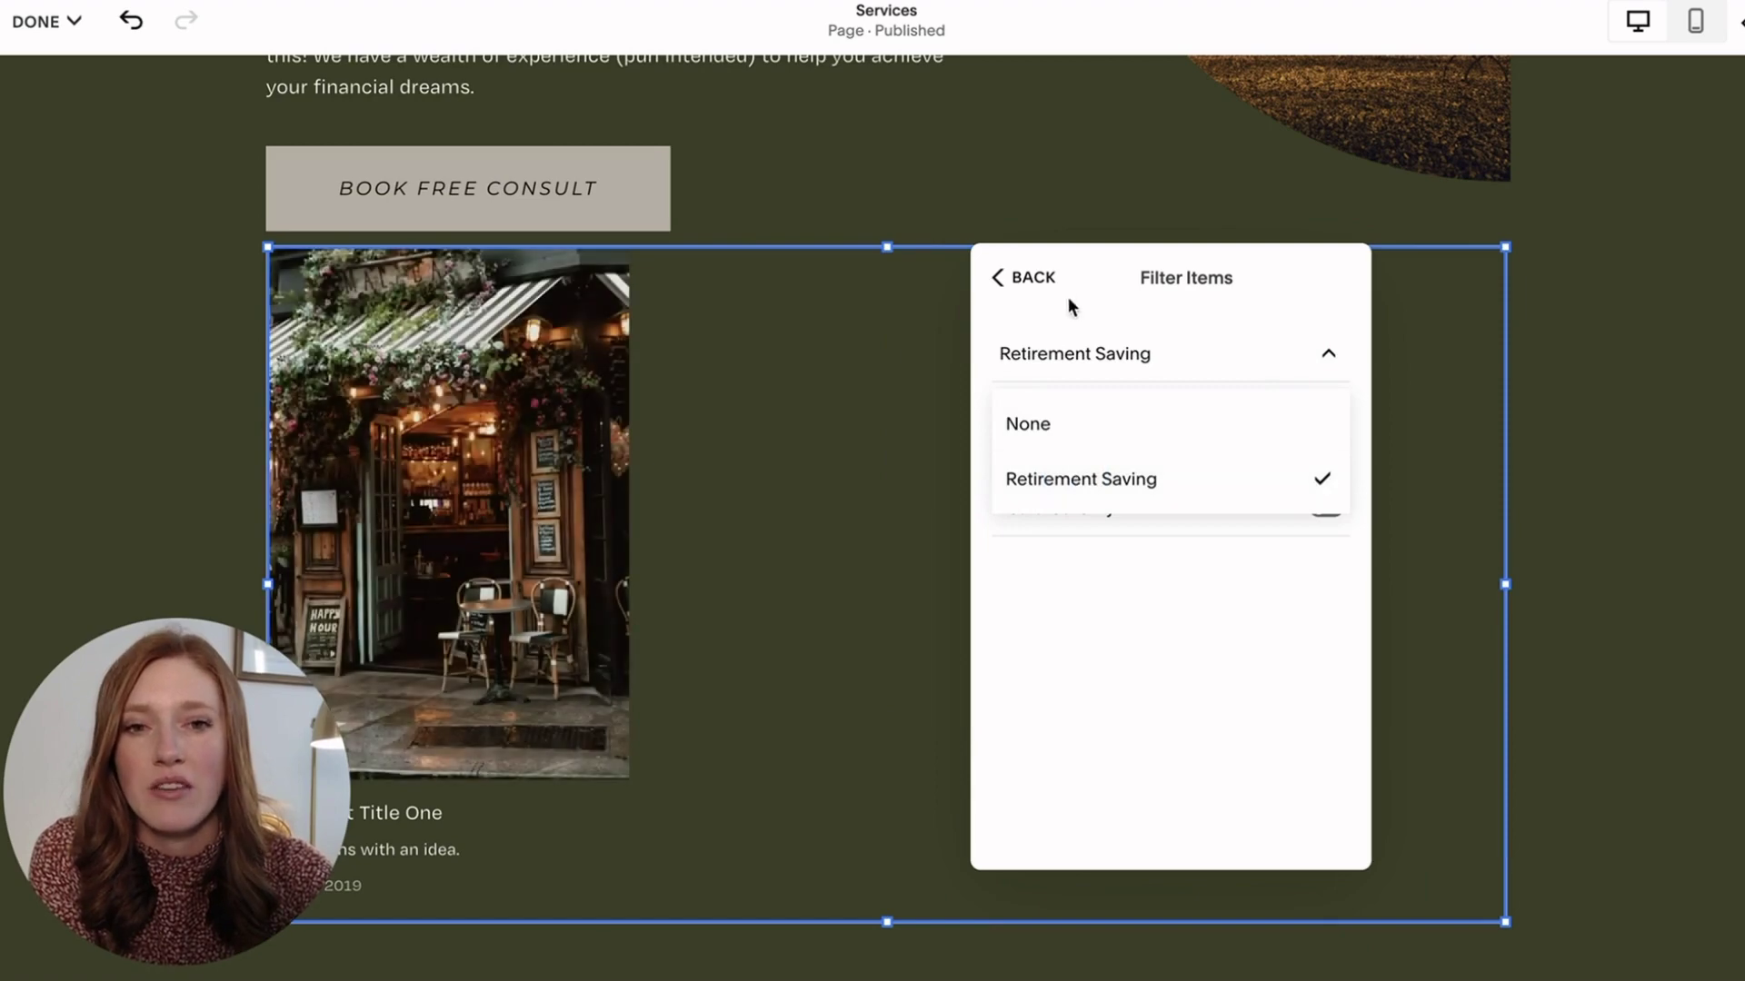
left_click(1060, 368)
left_click(1325, 413)
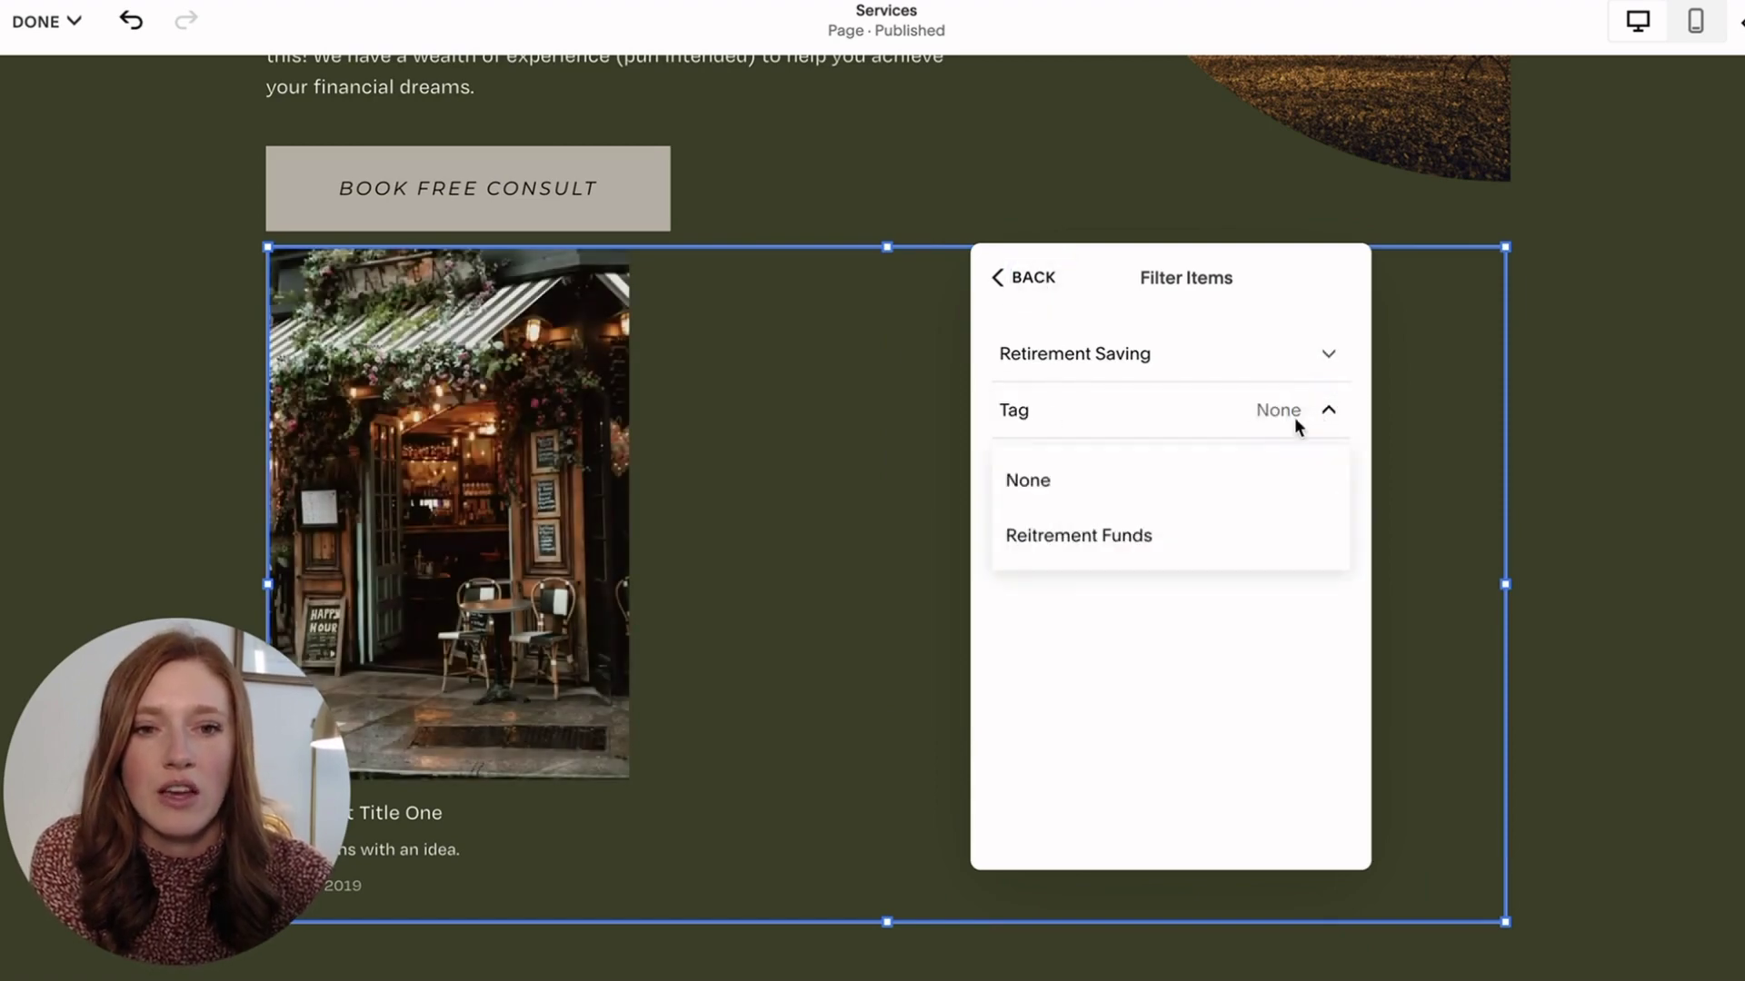
left_click(1069, 540)
left_click(1328, 353)
left_click(1022, 424)
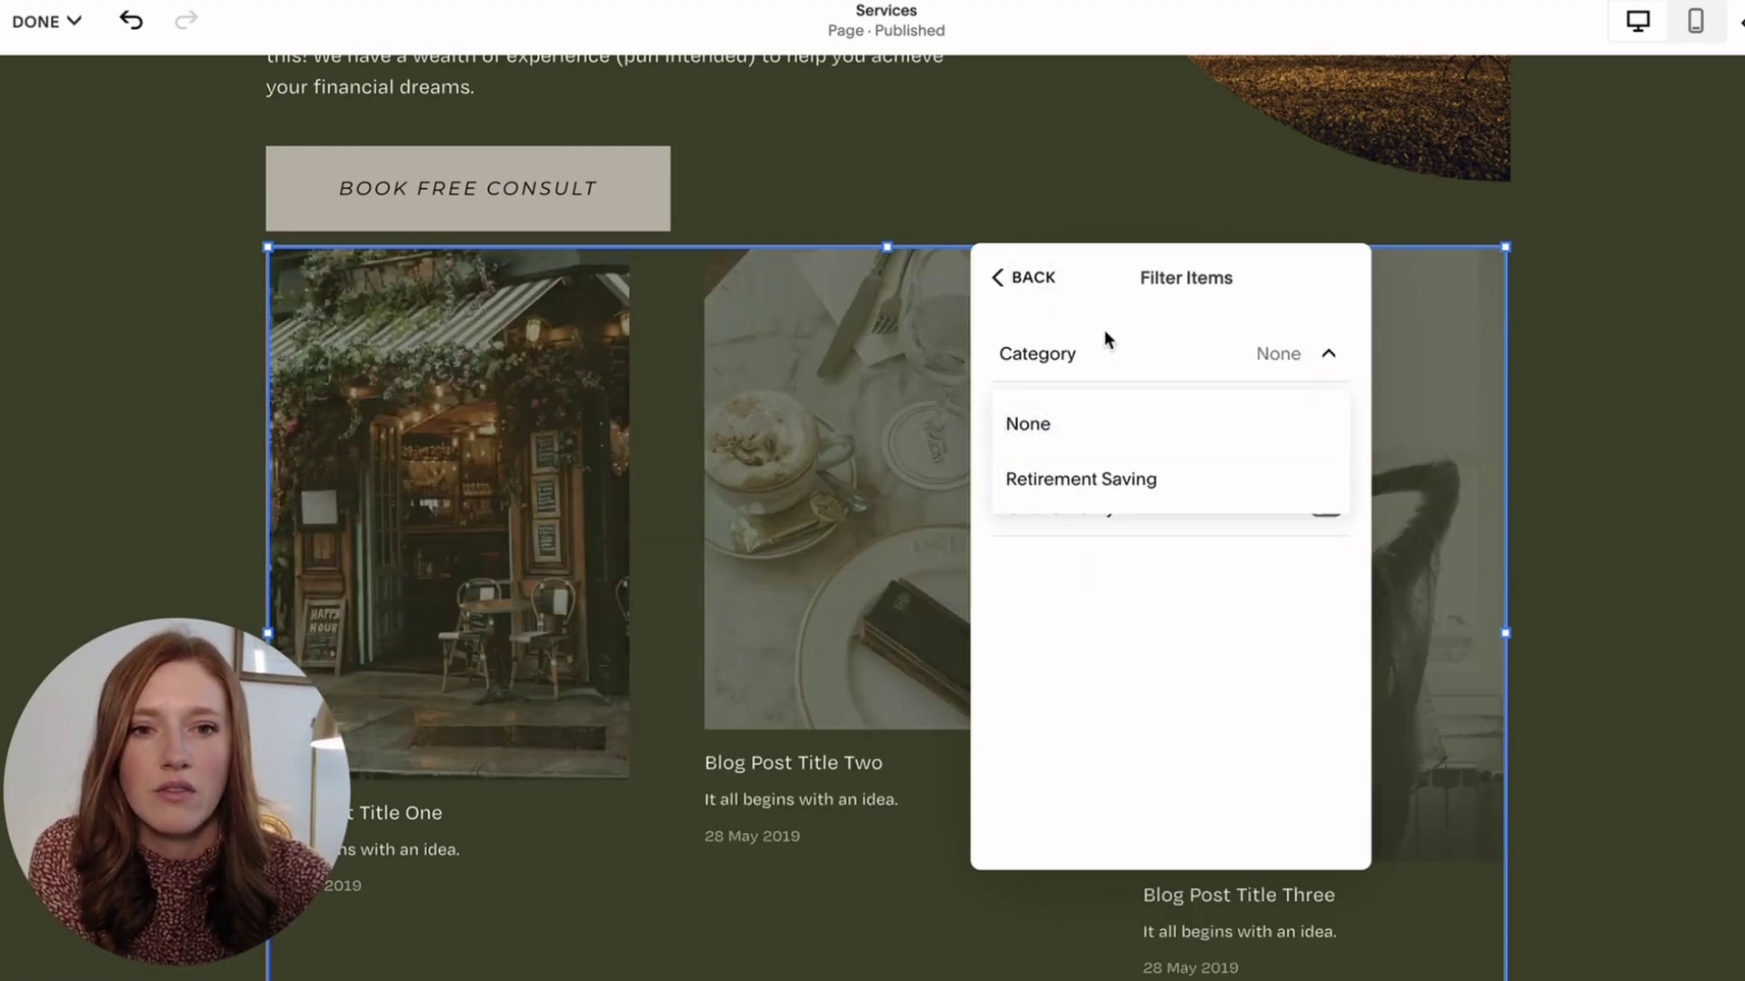
left_click(1036, 315)
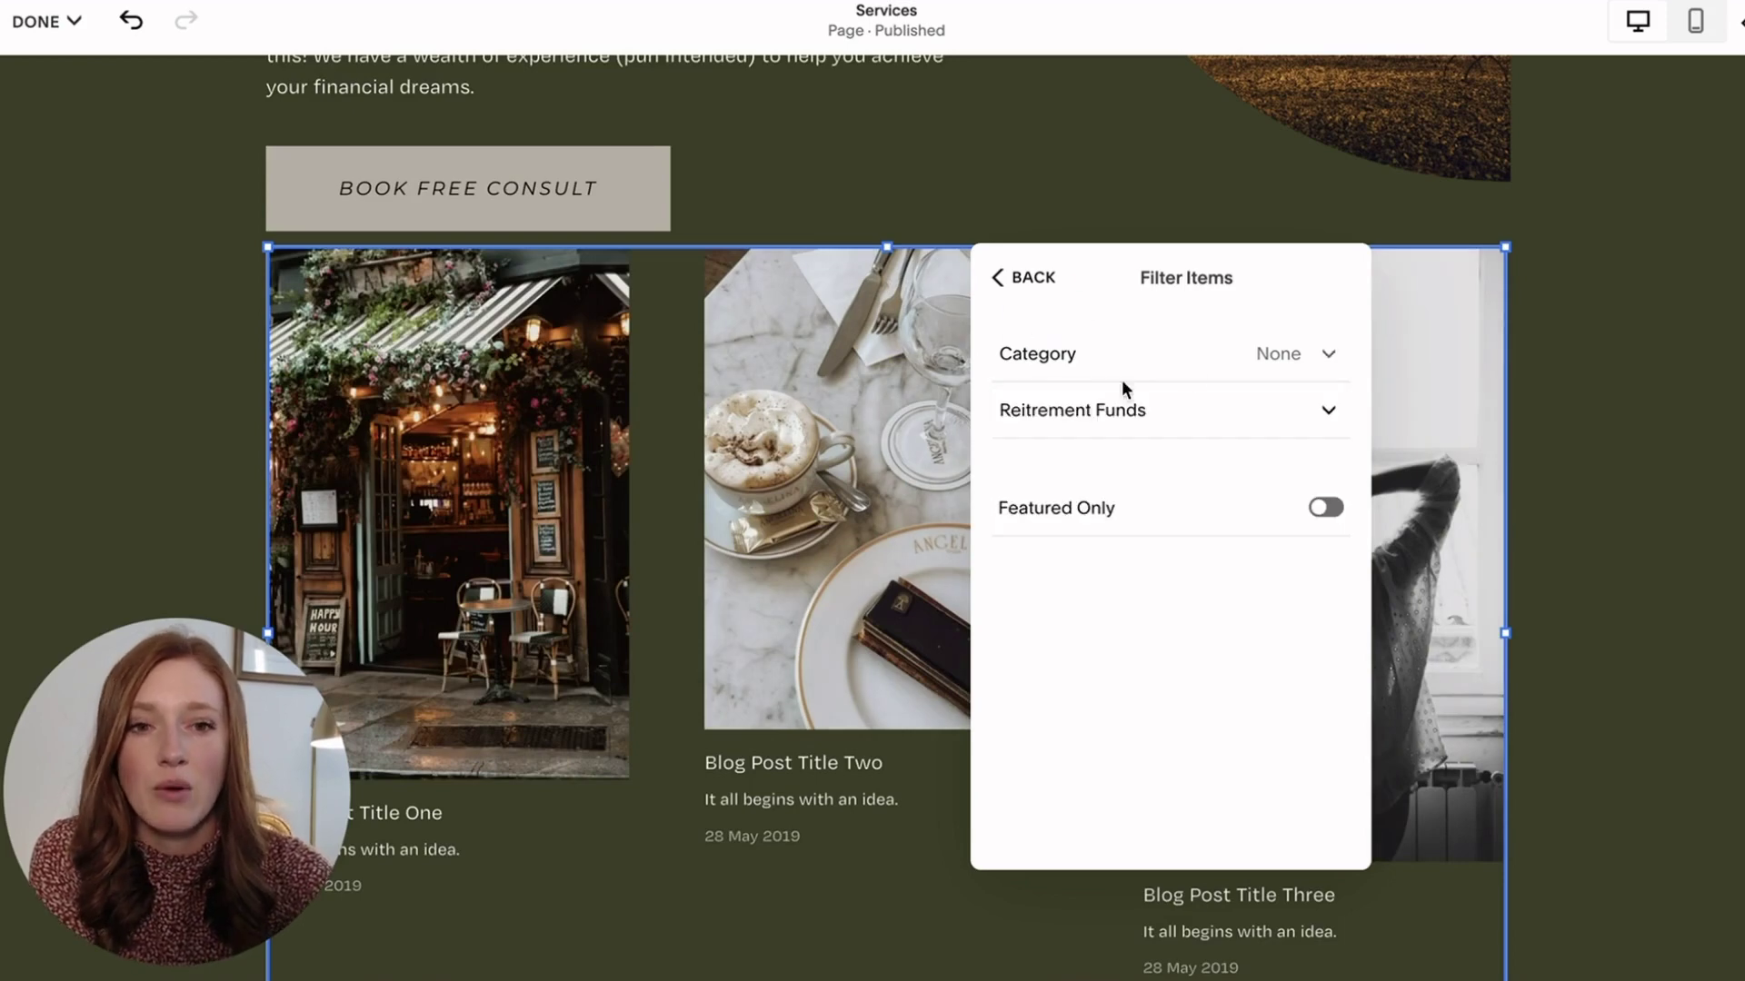
left_click(1121, 409)
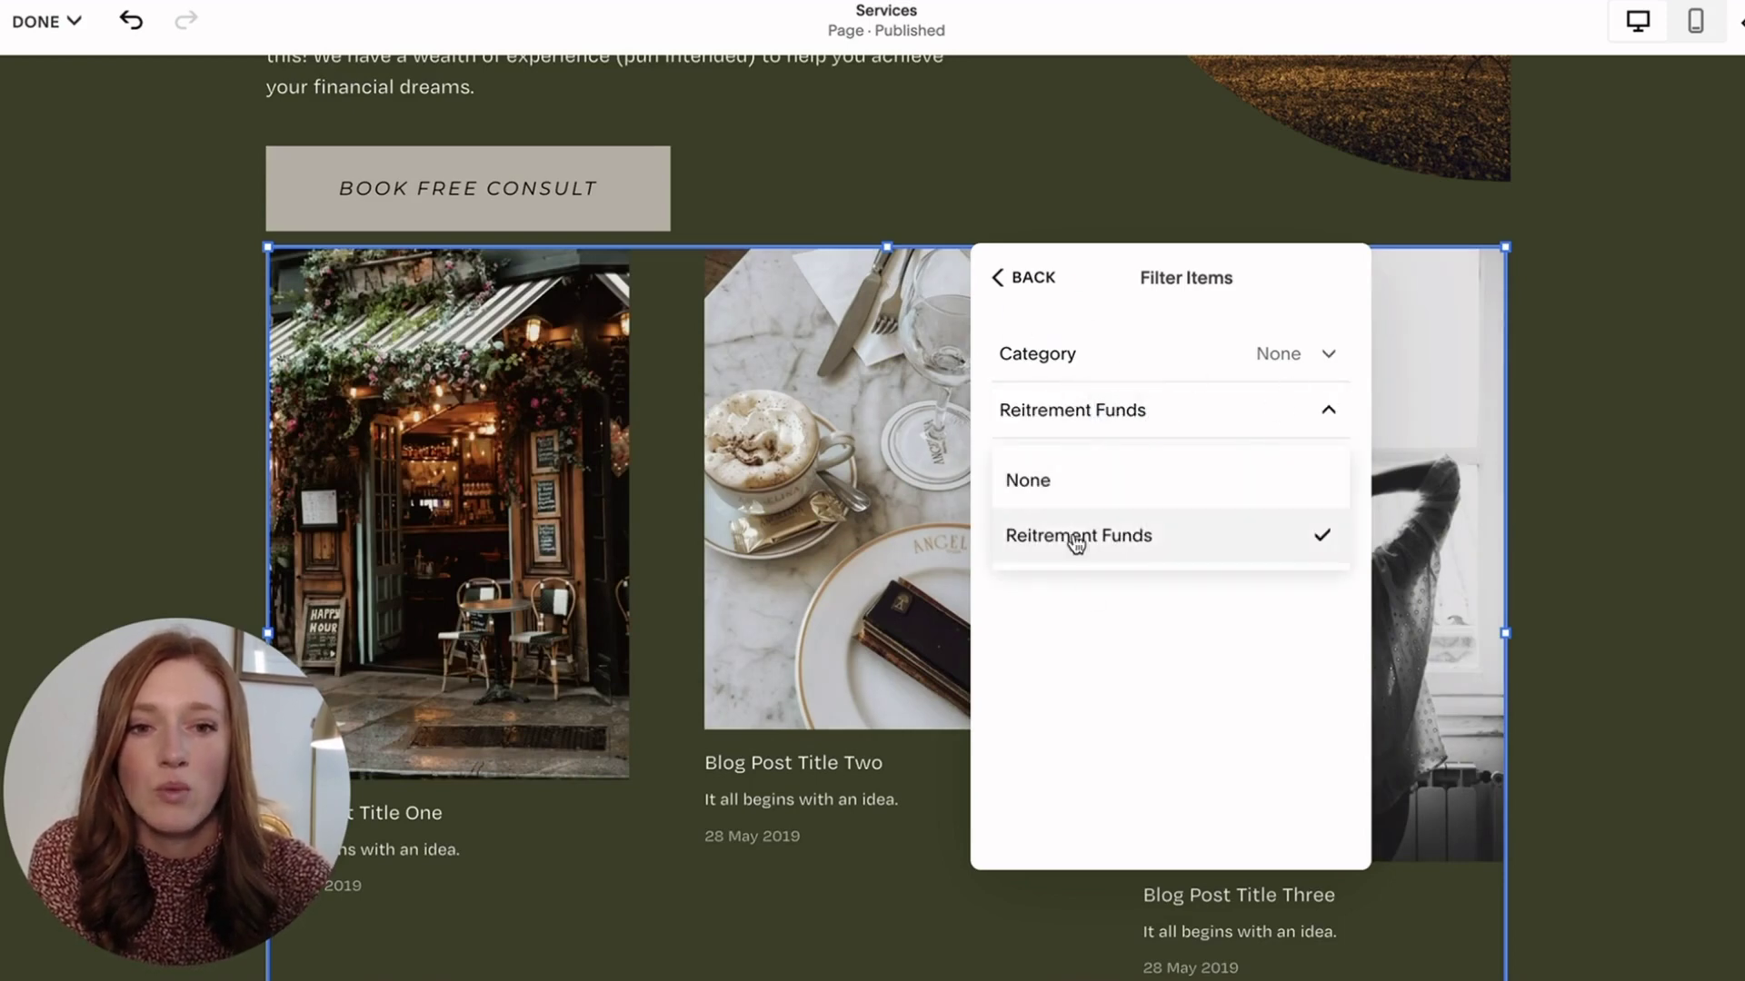
left_click(1034, 282)
scroll(1034, 282, "down", 1)
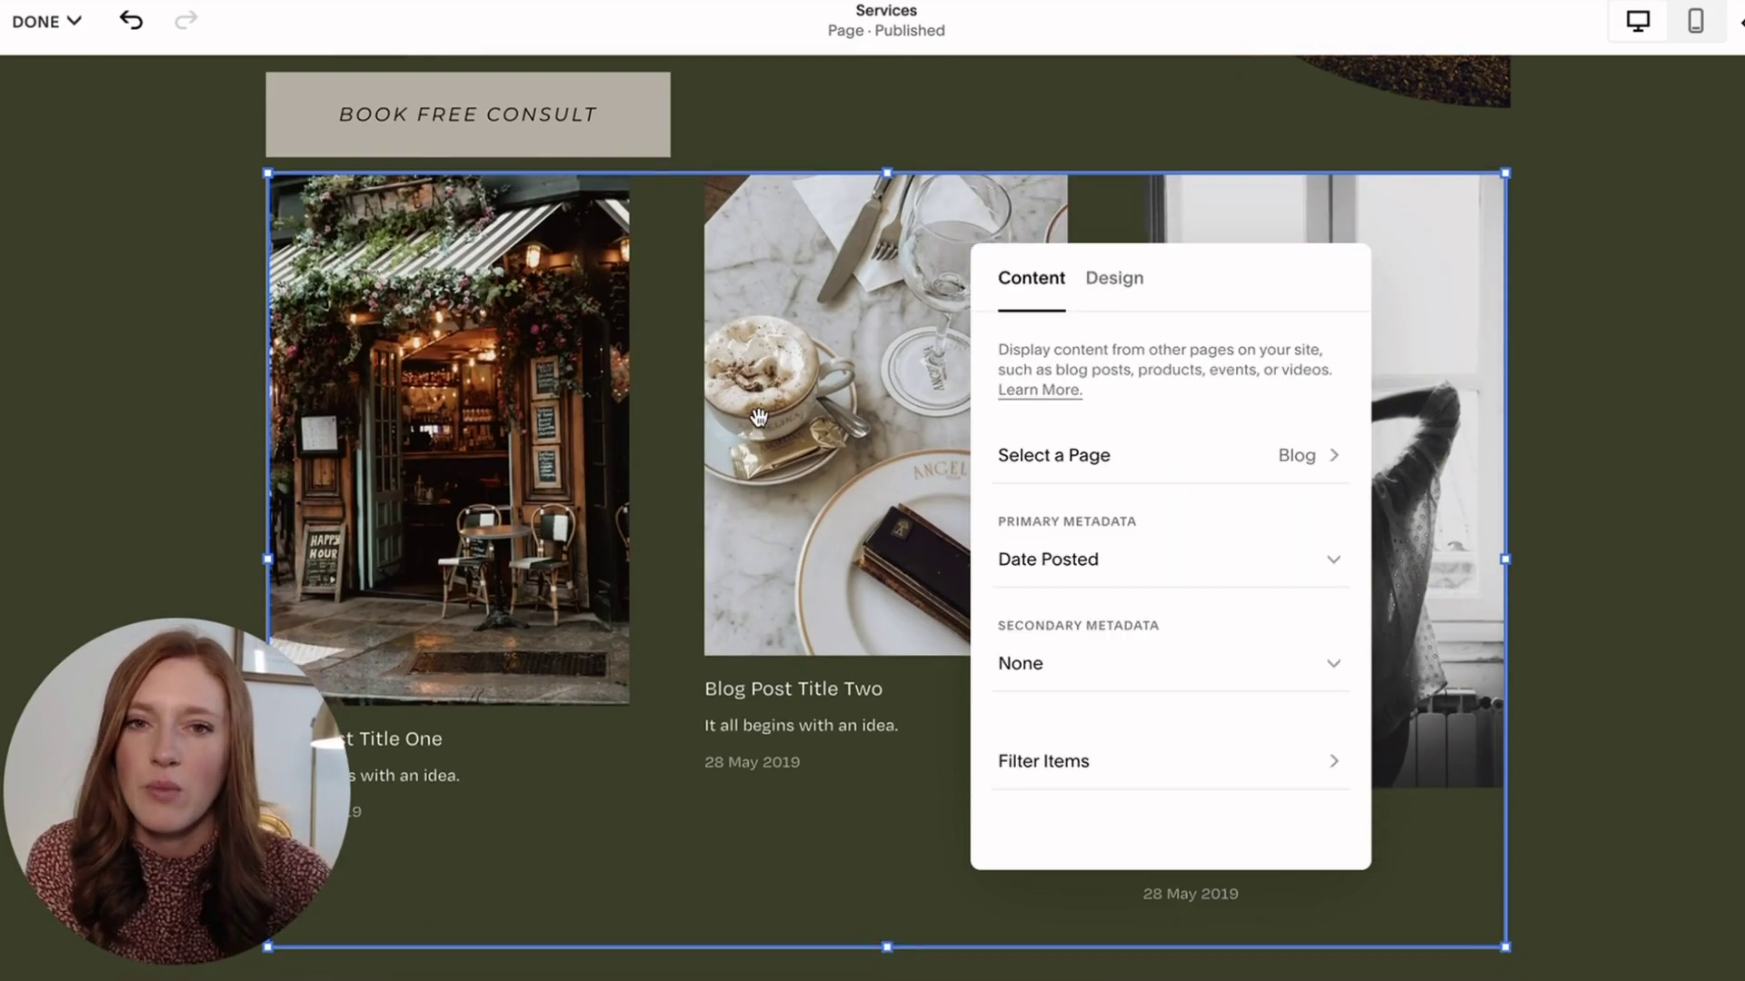
Set primary and secondary metadata to None so post dates are hidden
left_click(1050, 564)
left_click(1030, 510)
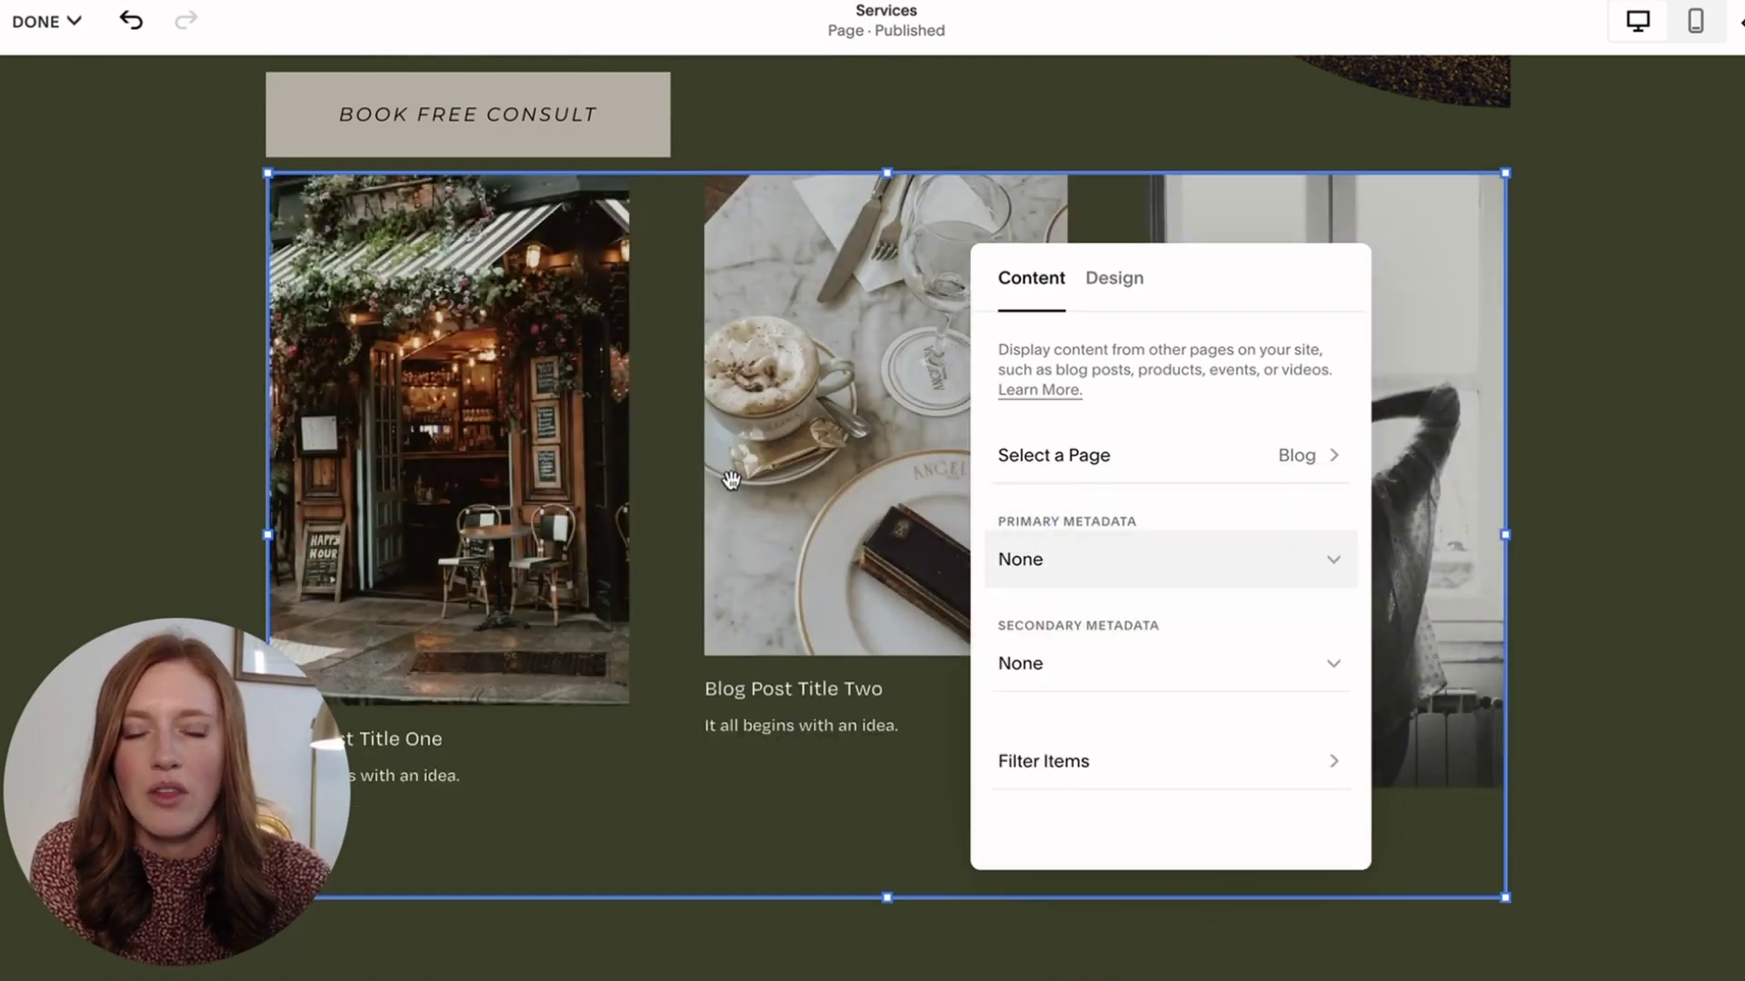
scroll(728, 479, "down", 1)
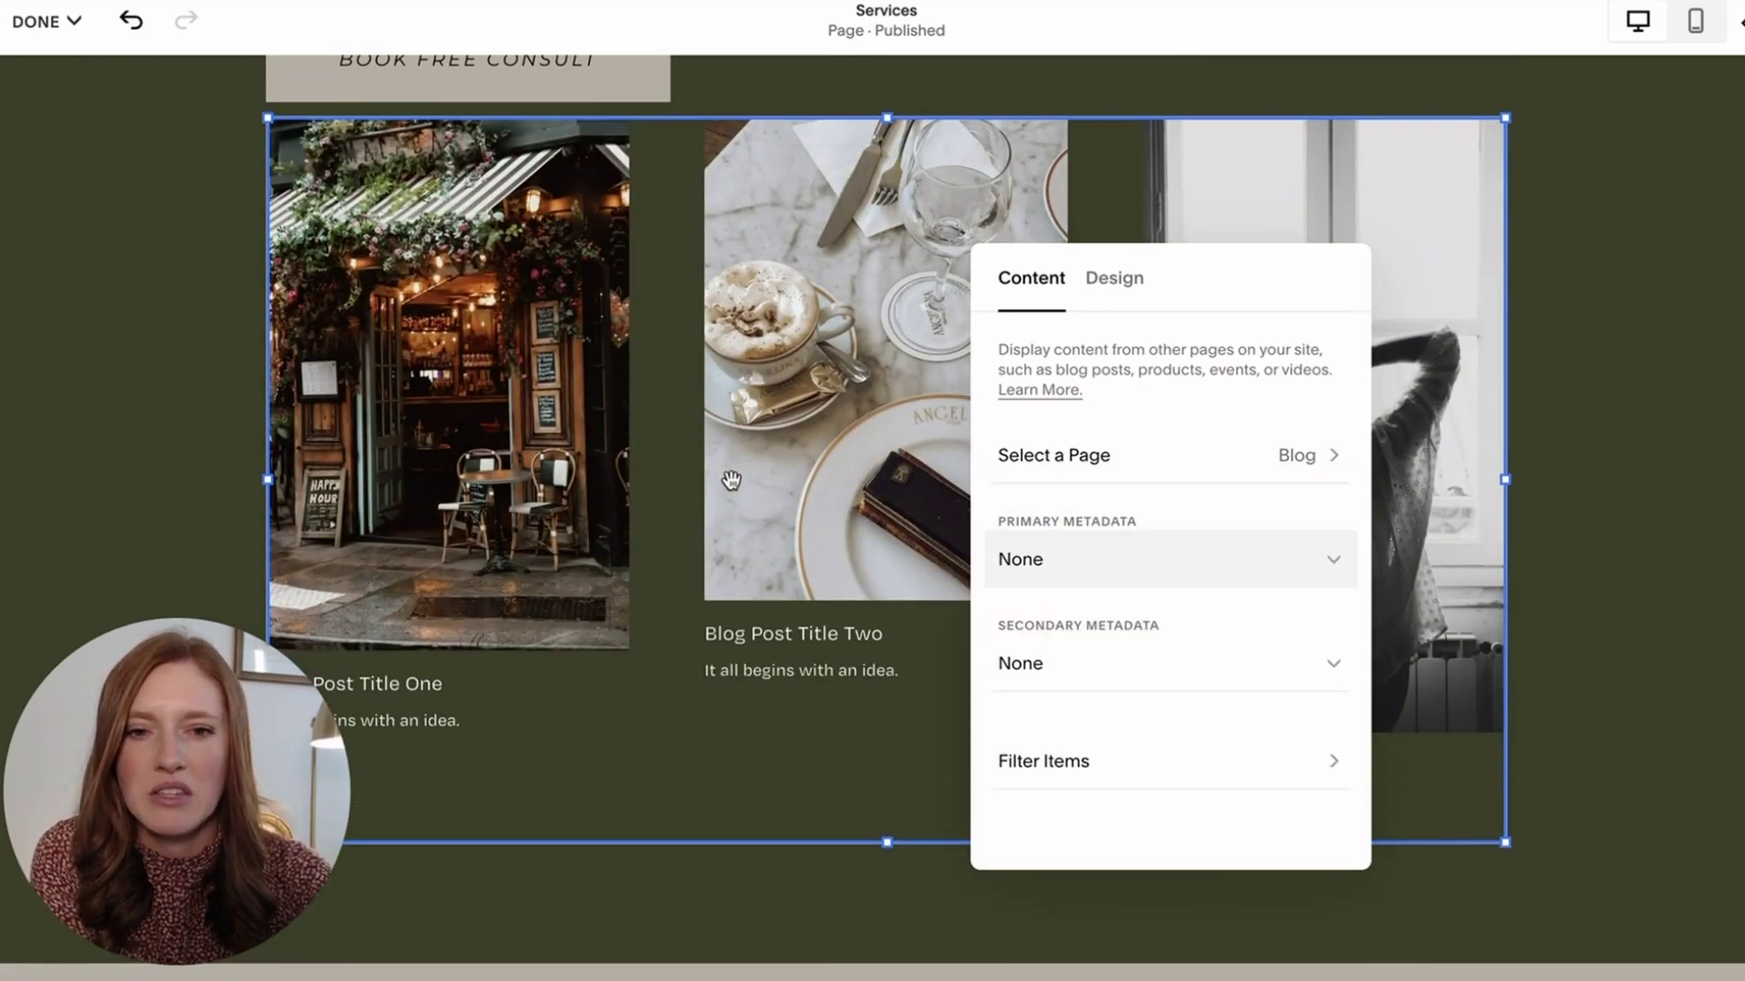
left_click(1071, 662)
left_click(1047, 602)
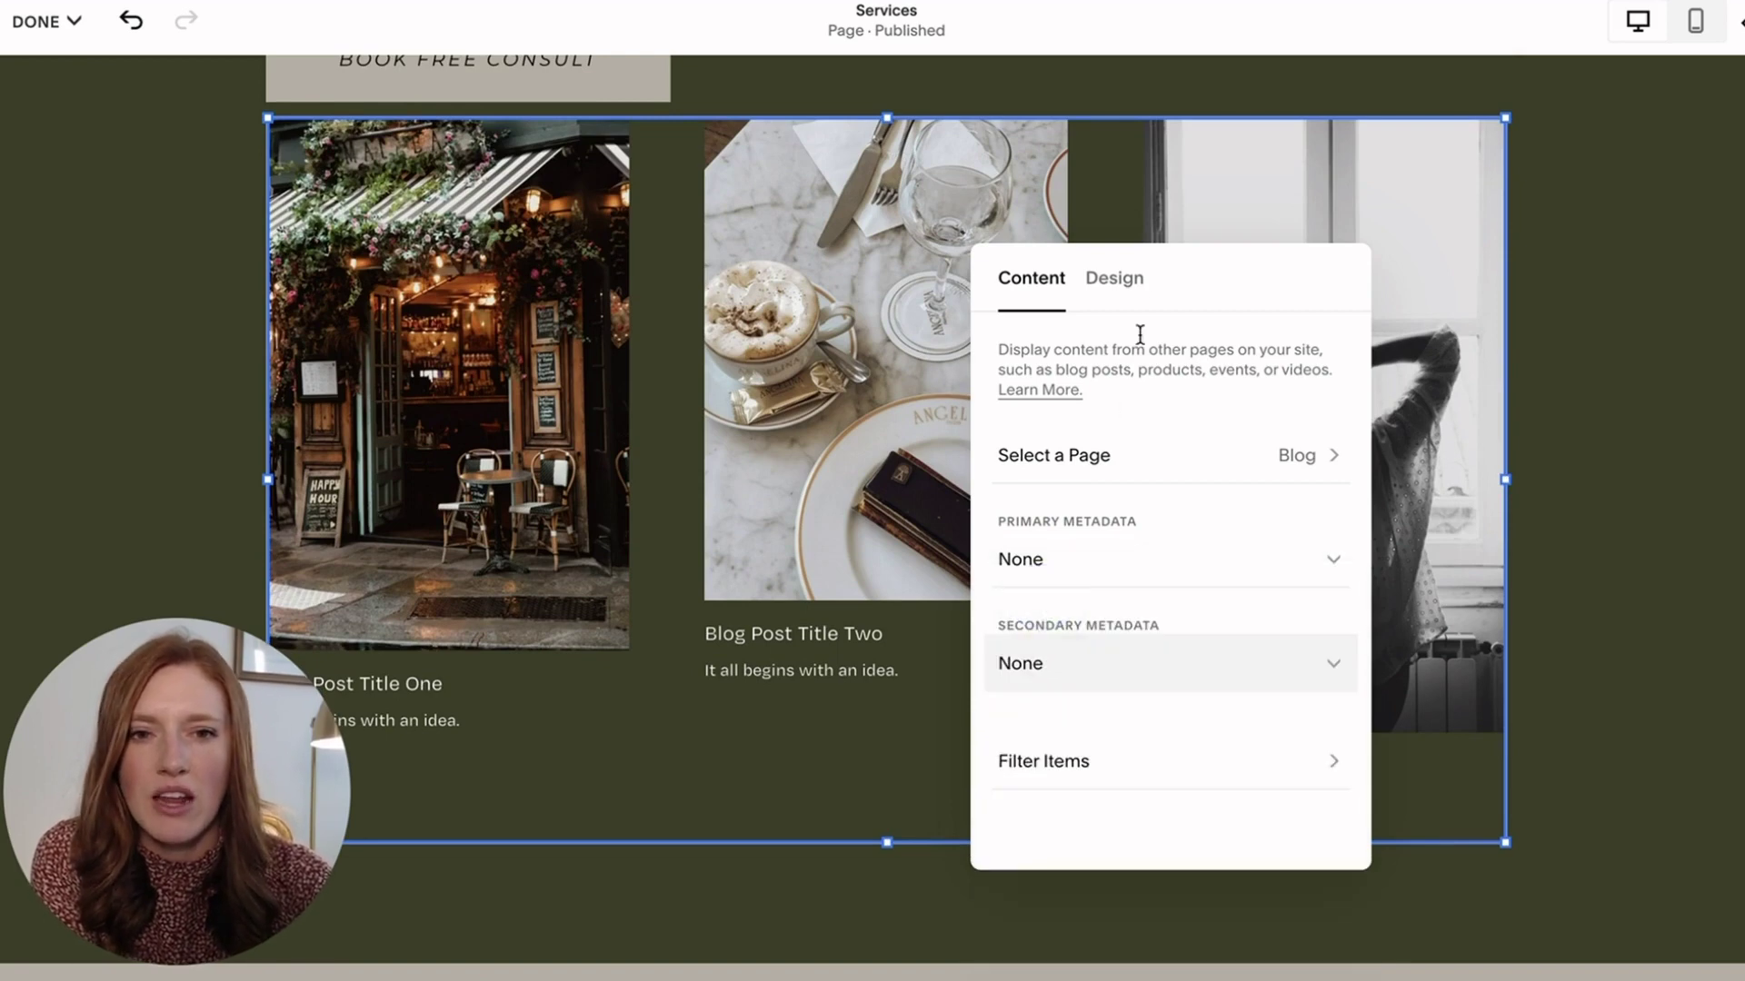
In Design, try the Carousel and List layouts before settling on Grid
left_click(1113, 278)
scroll(1123, 513, "down", 3)
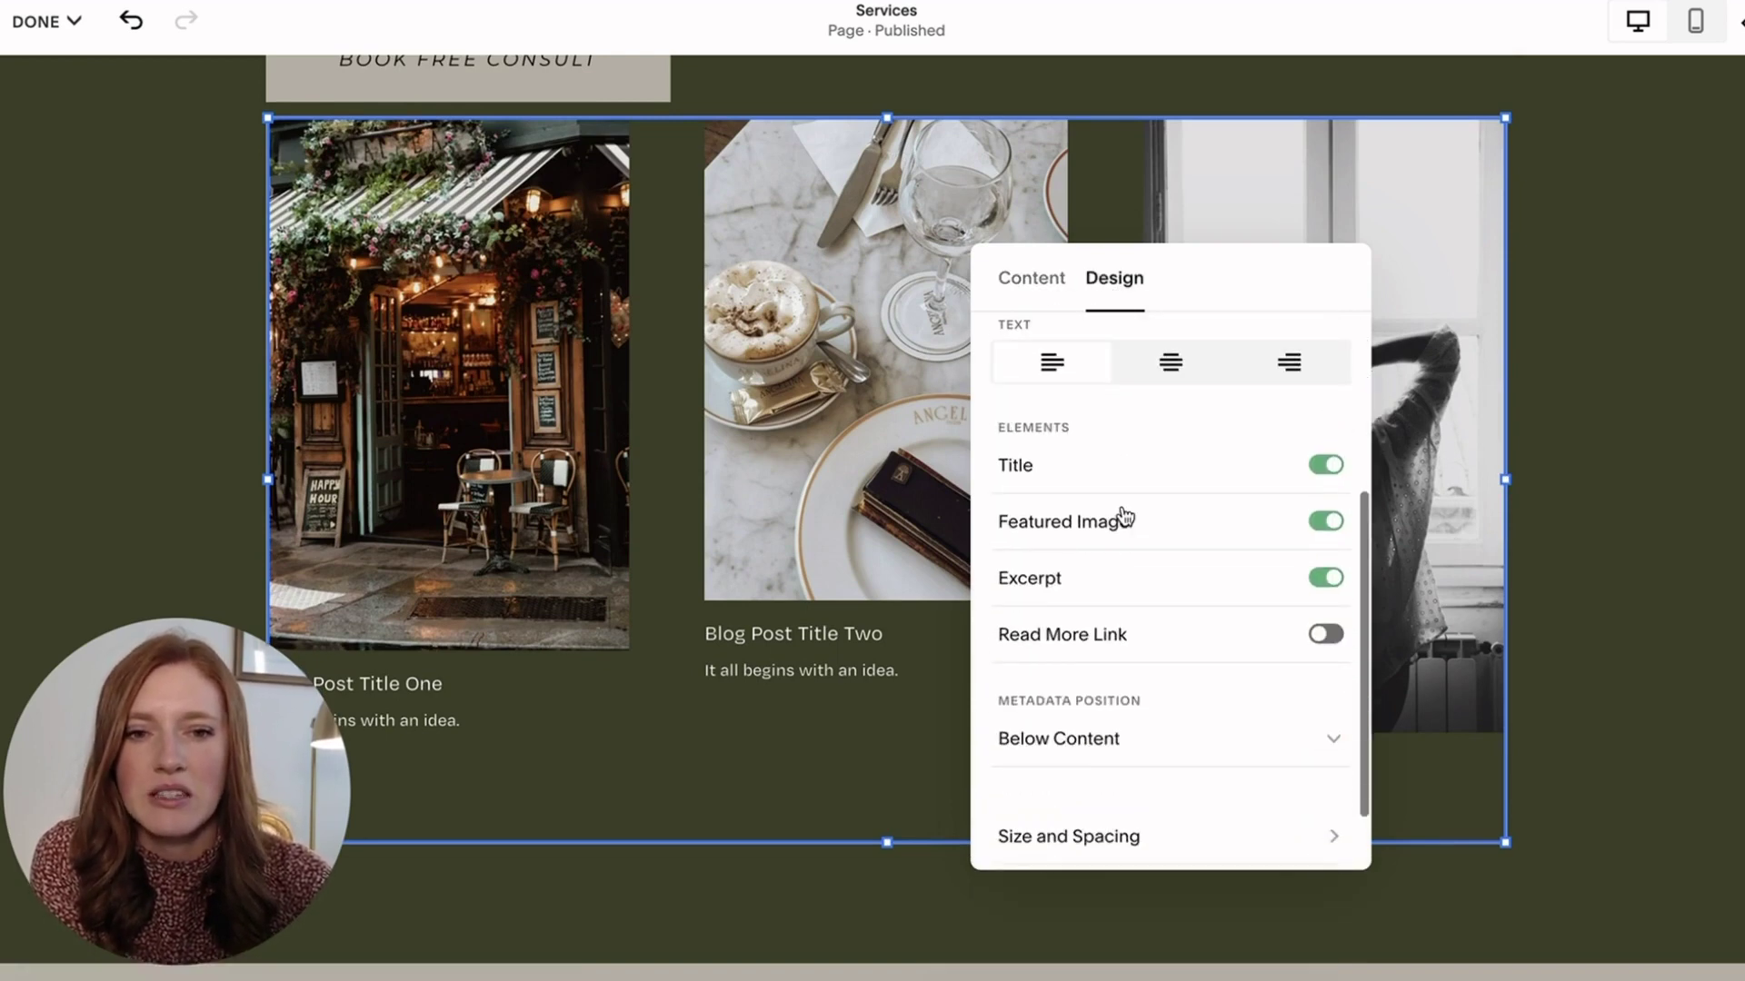
scroll(1123, 514, "up", 3)
left_click(1115, 379)
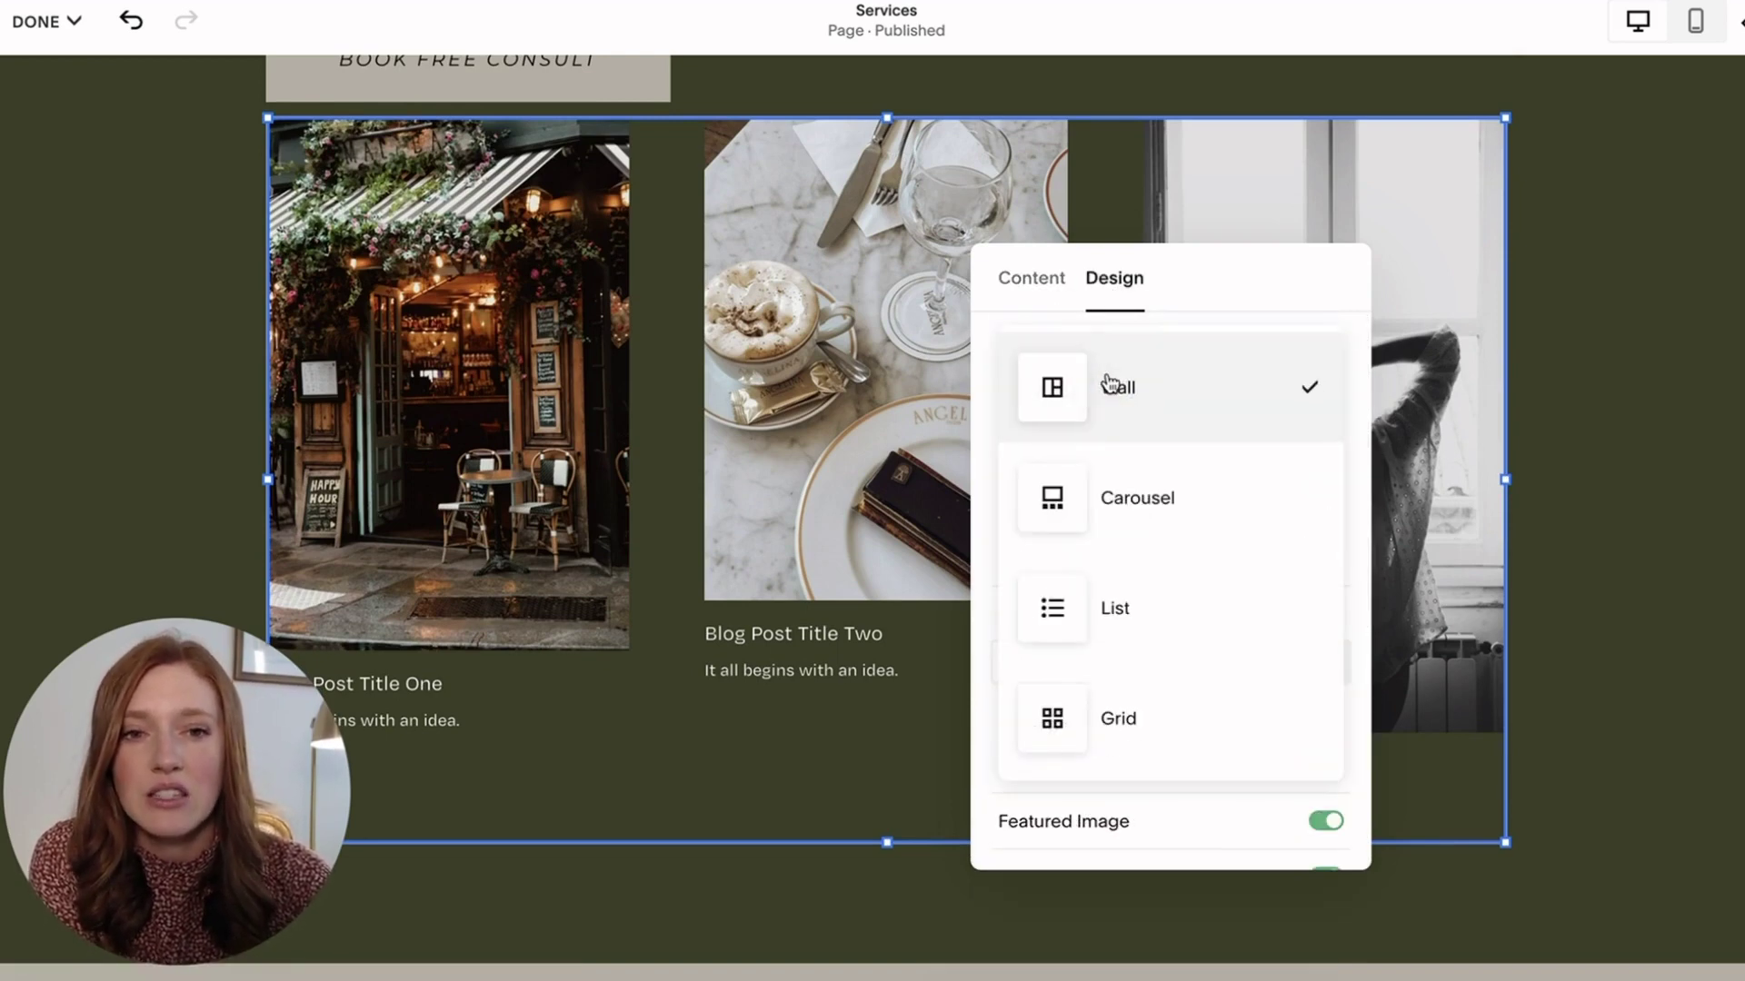
left_click(1122, 512)
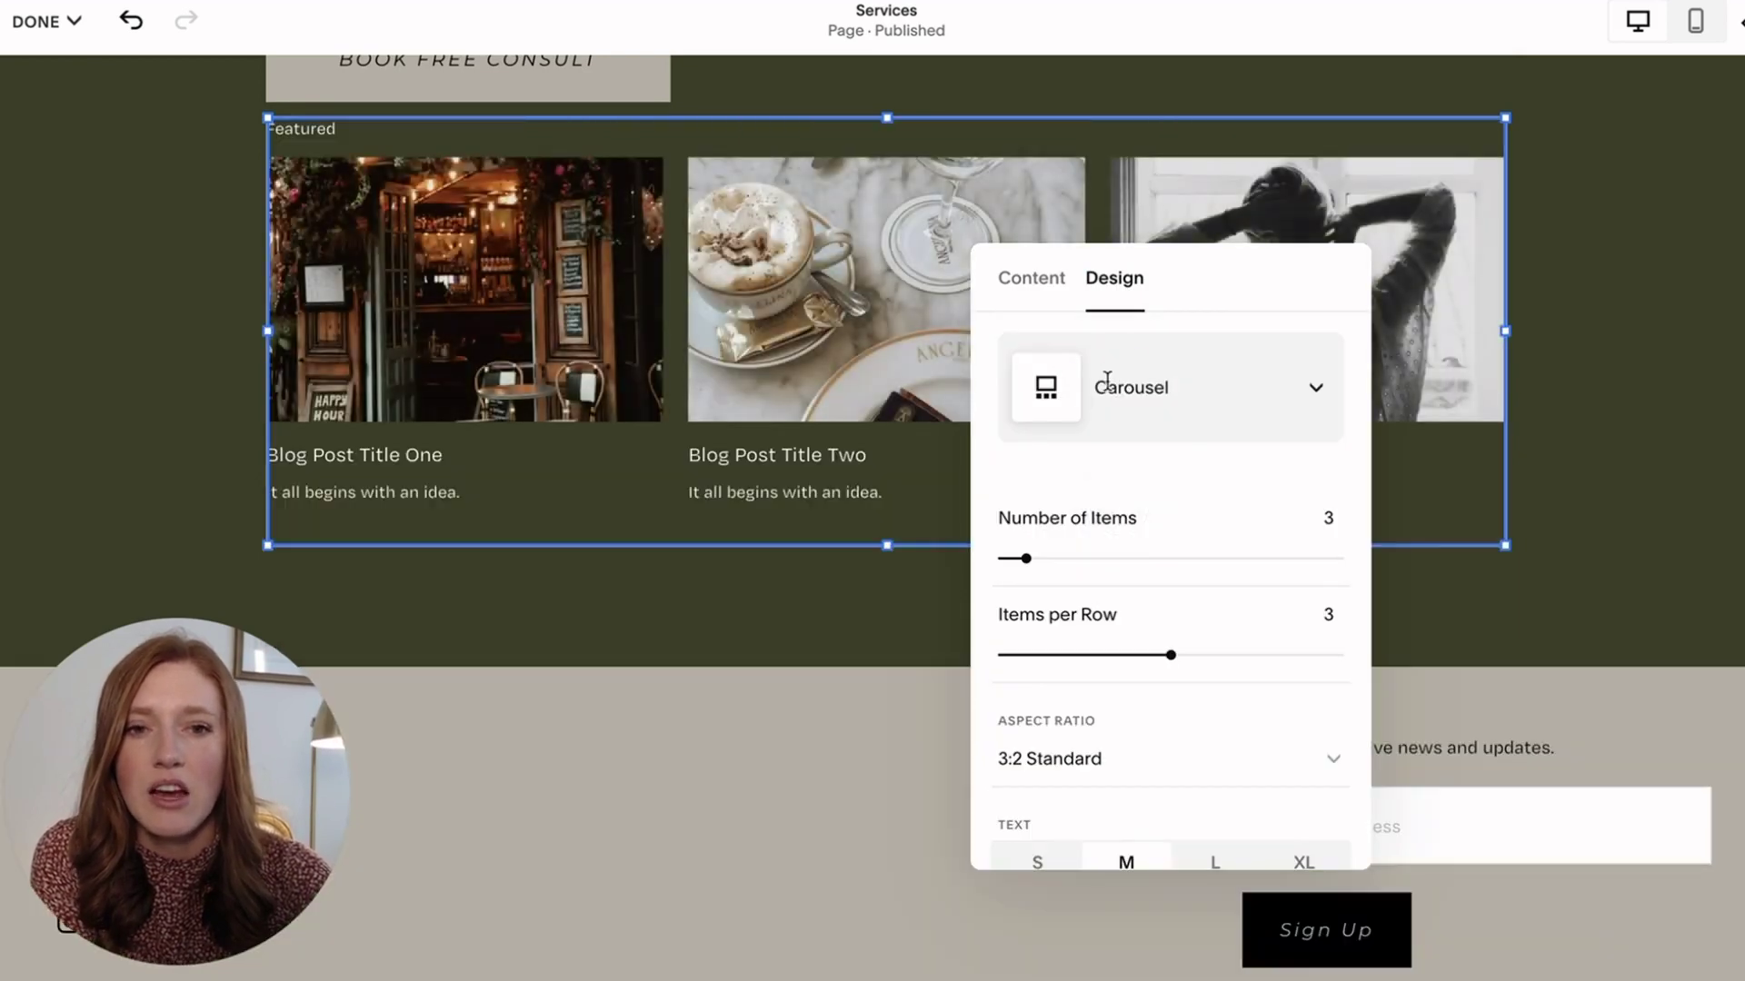
left_click(1109, 380)
left_click(1114, 501)
left_click(1100, 385)
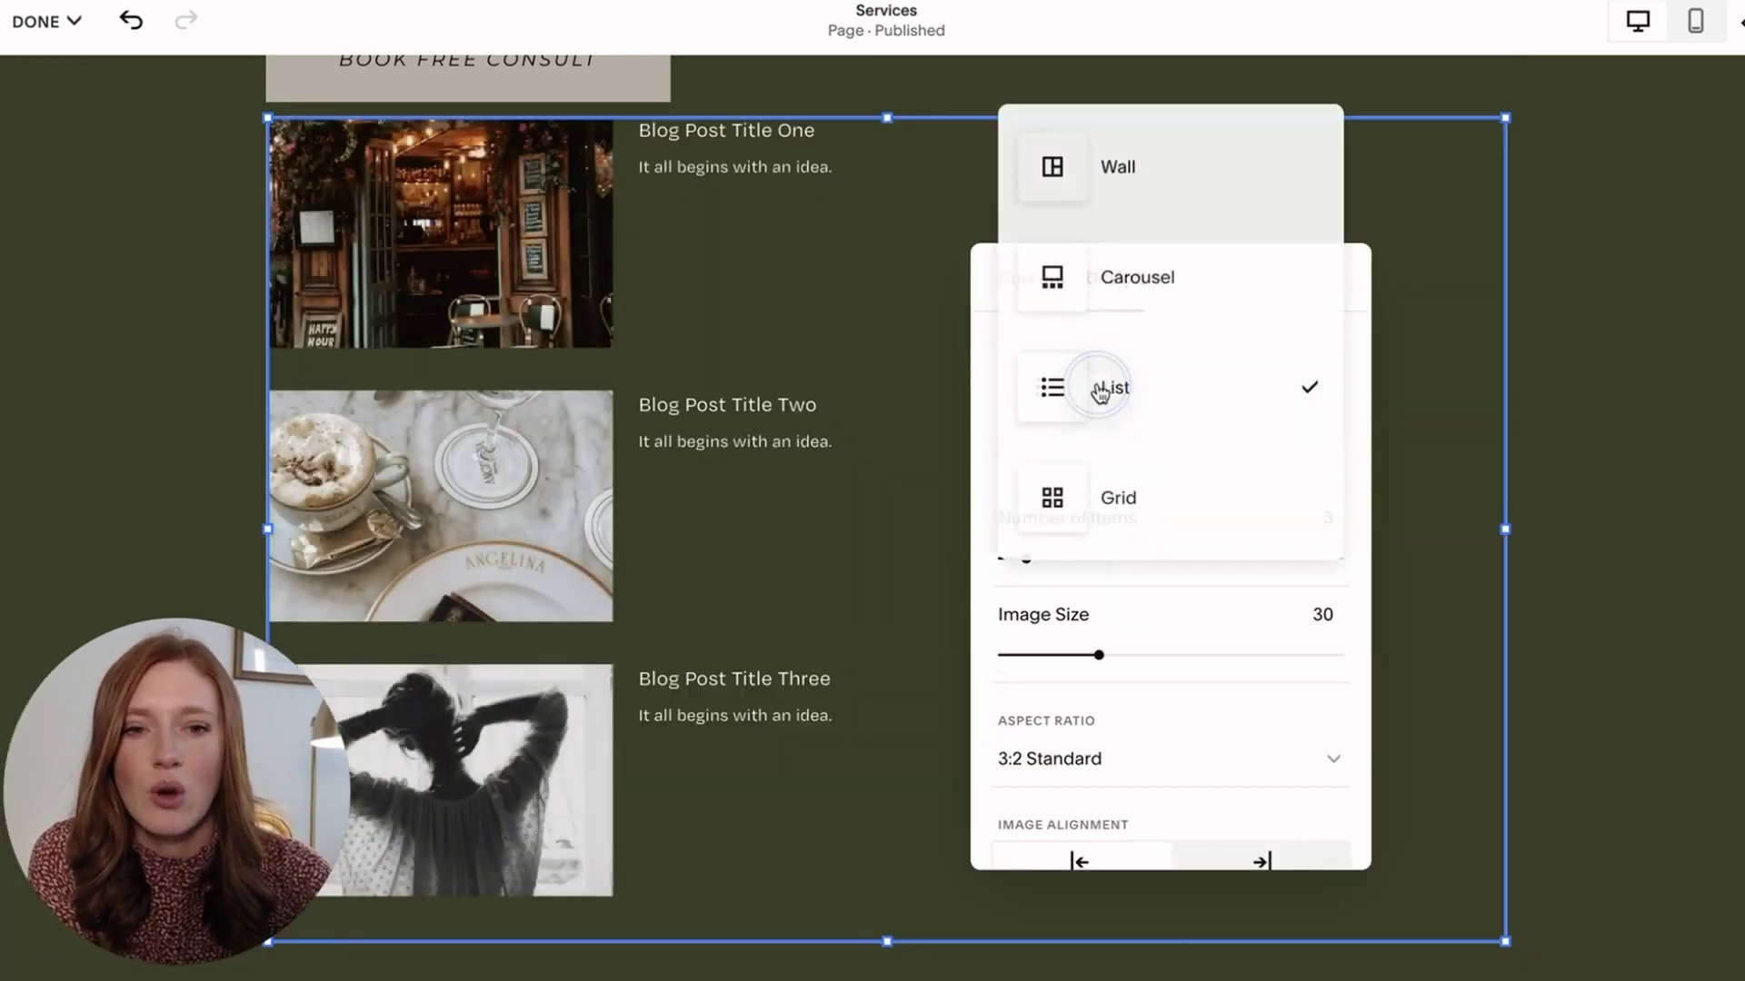
left_click(1102, 509)
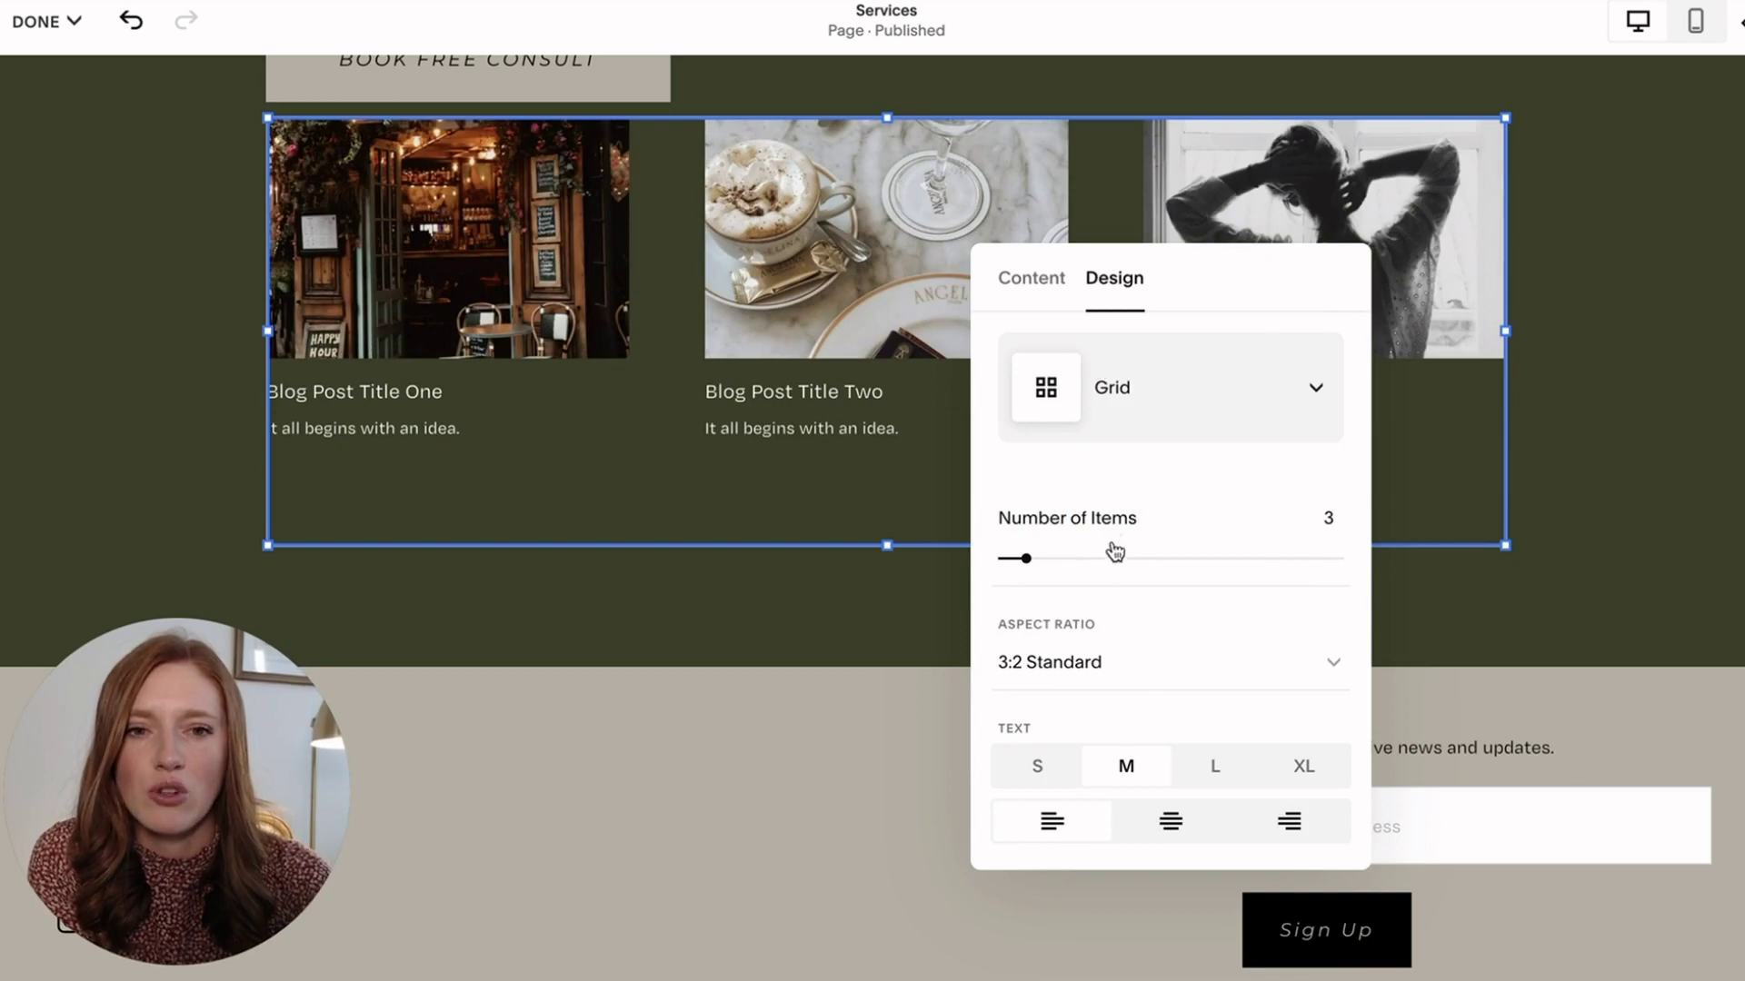
Keep Title and Featured Image on in the summary block design, turning off Excerpt and Read More Link
scroll(1090, 572, "down", 4)
scroll(1087, 573, "down", 4)
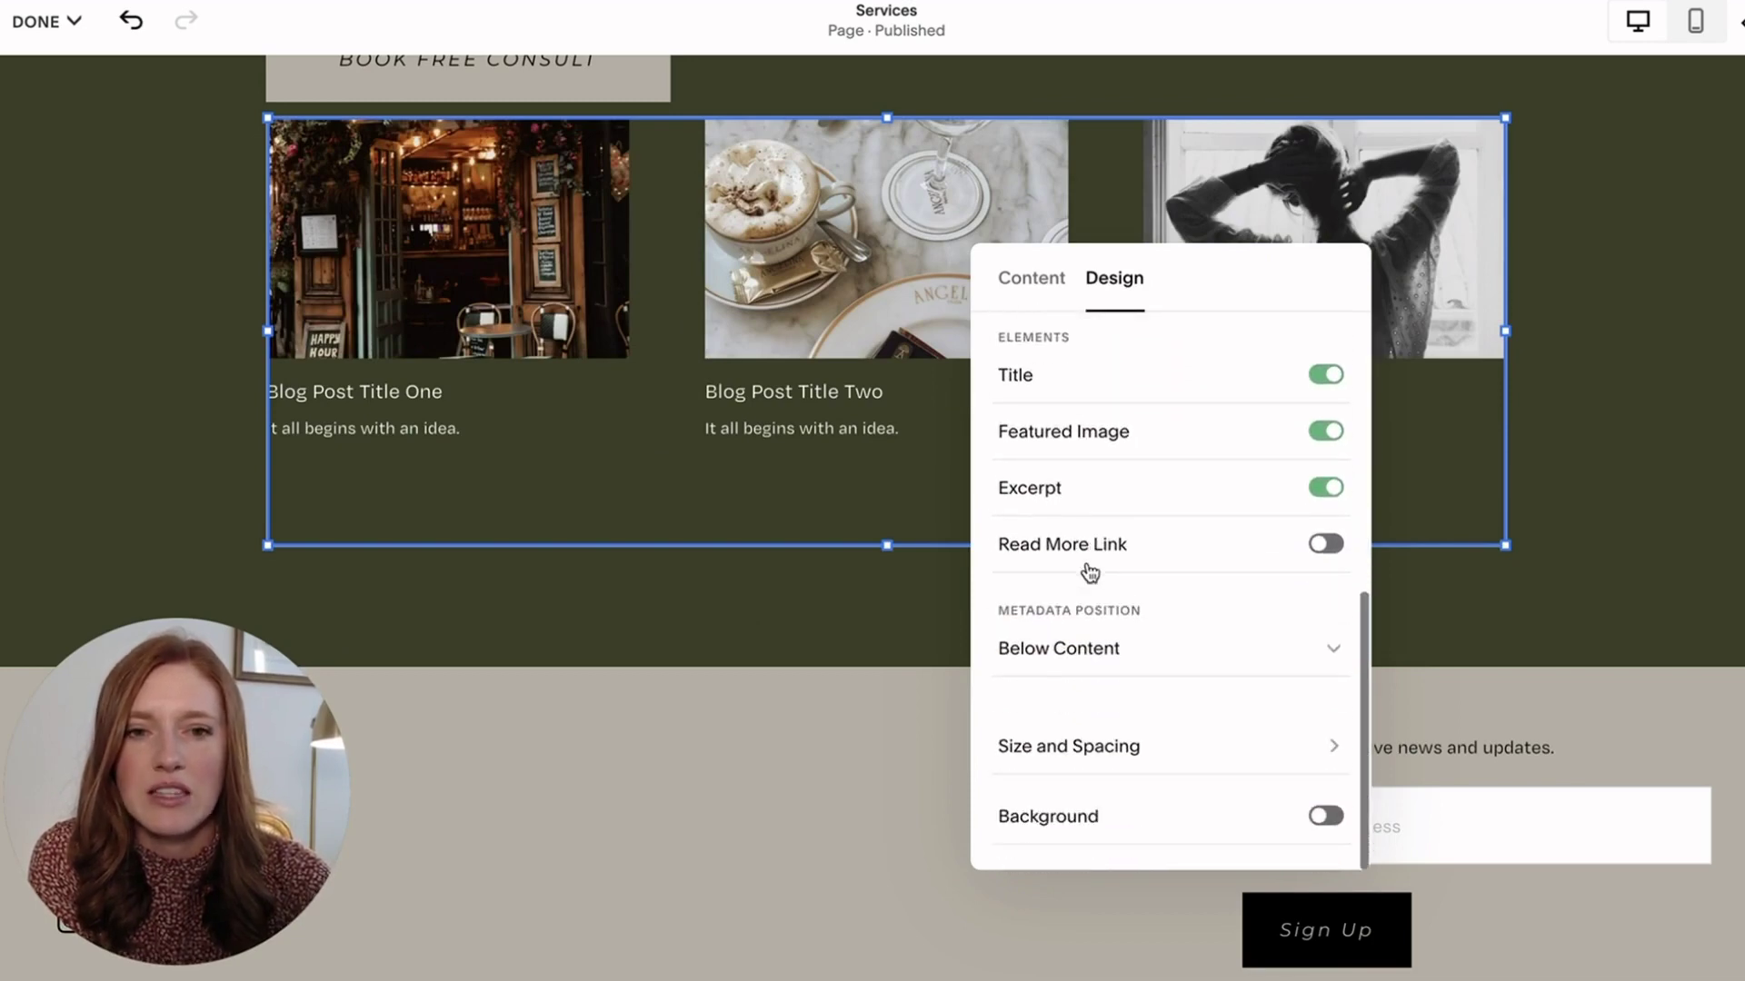
left_click(1326, 431)
left_click(1326, 431)
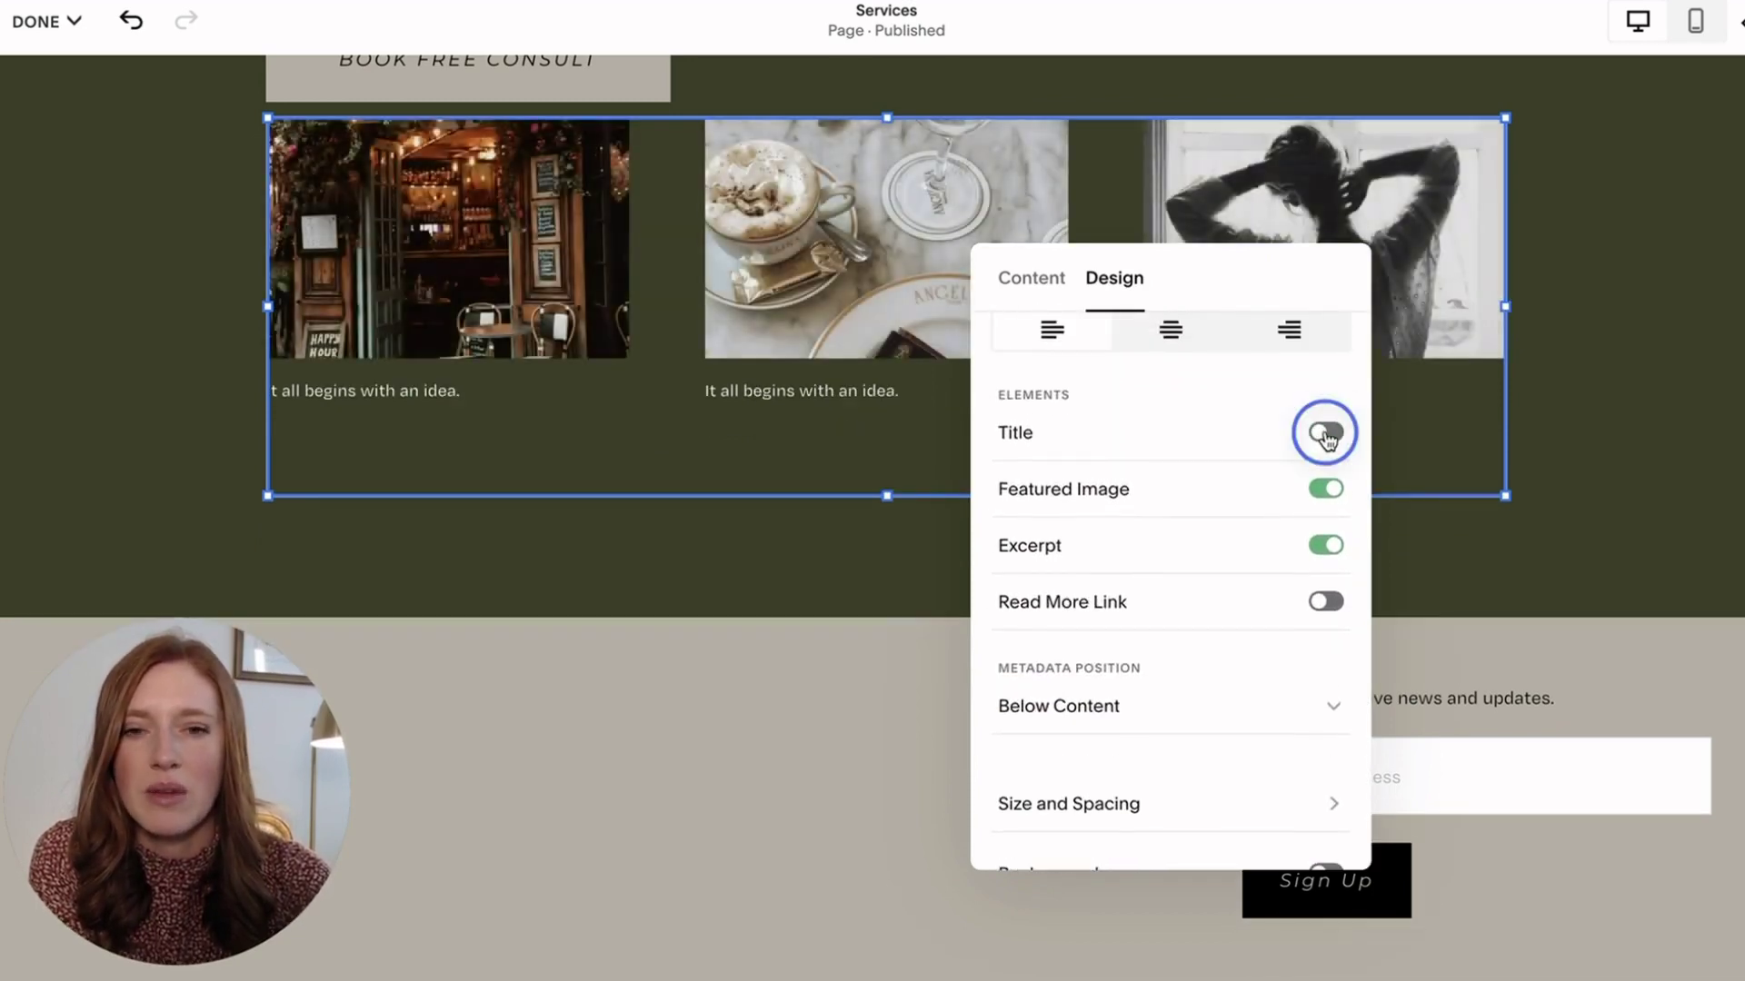
left_click(1324, 489)
left_click(1325, 489)
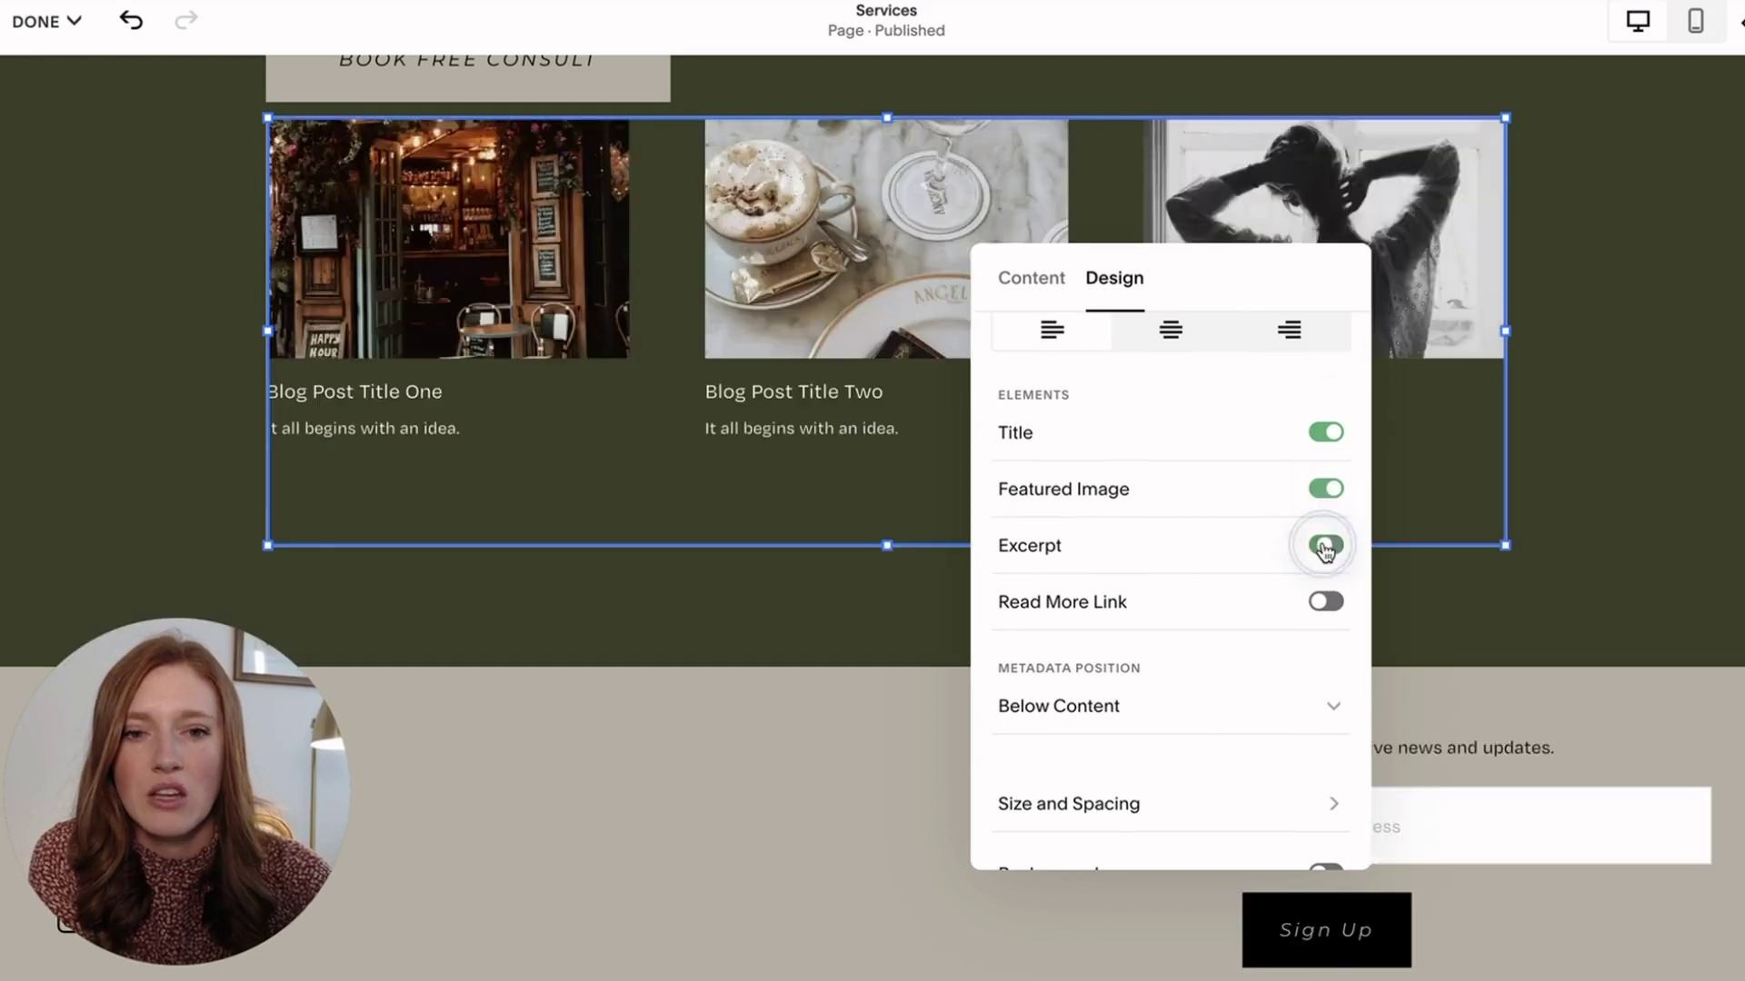
left_click(1326, 546)
scroll(1164, 549, "up", 2)
scroll(1164, 549, "up", 1)
left_click(1326, 744)
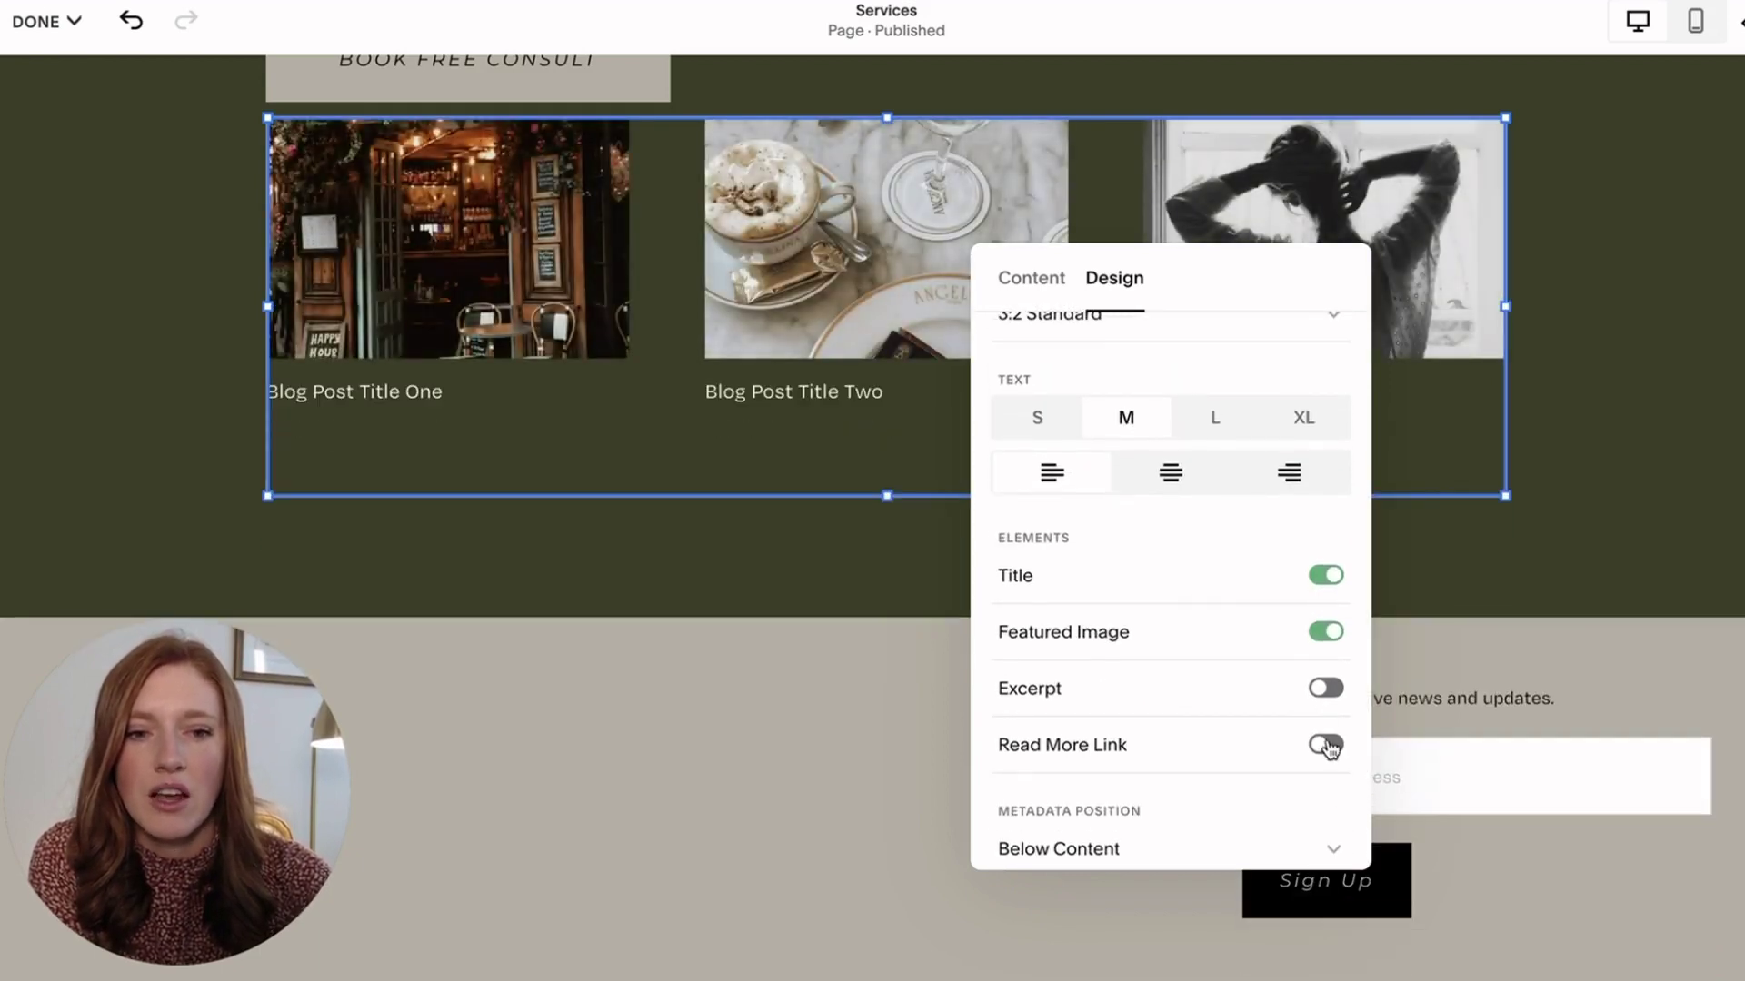
left_click(1326, 744)
scroll(1086, 568, "down", 2)
Close the block settings and drag the summary block lower in the dark section
left_click(175, 341)
scroll(174, 341, "up", 2)
left_click_drag(845, 382, 848, 626)
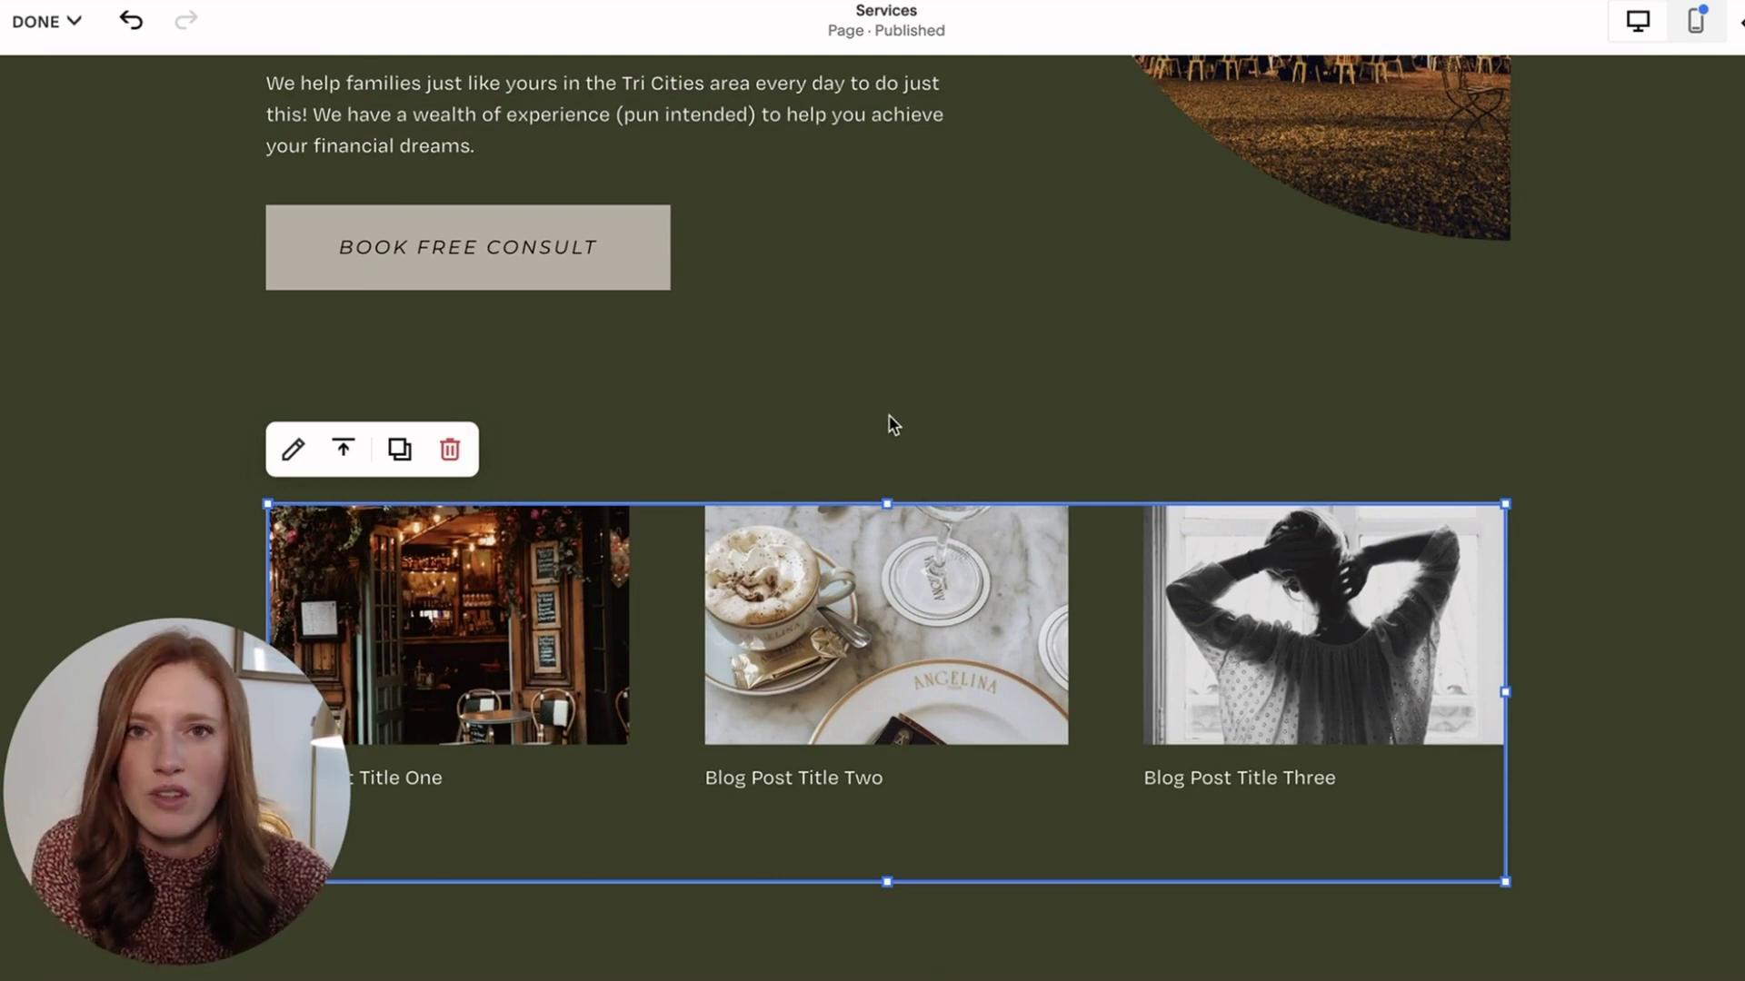
left_click(169, 420)
scroll(169, 419, "down", 2)
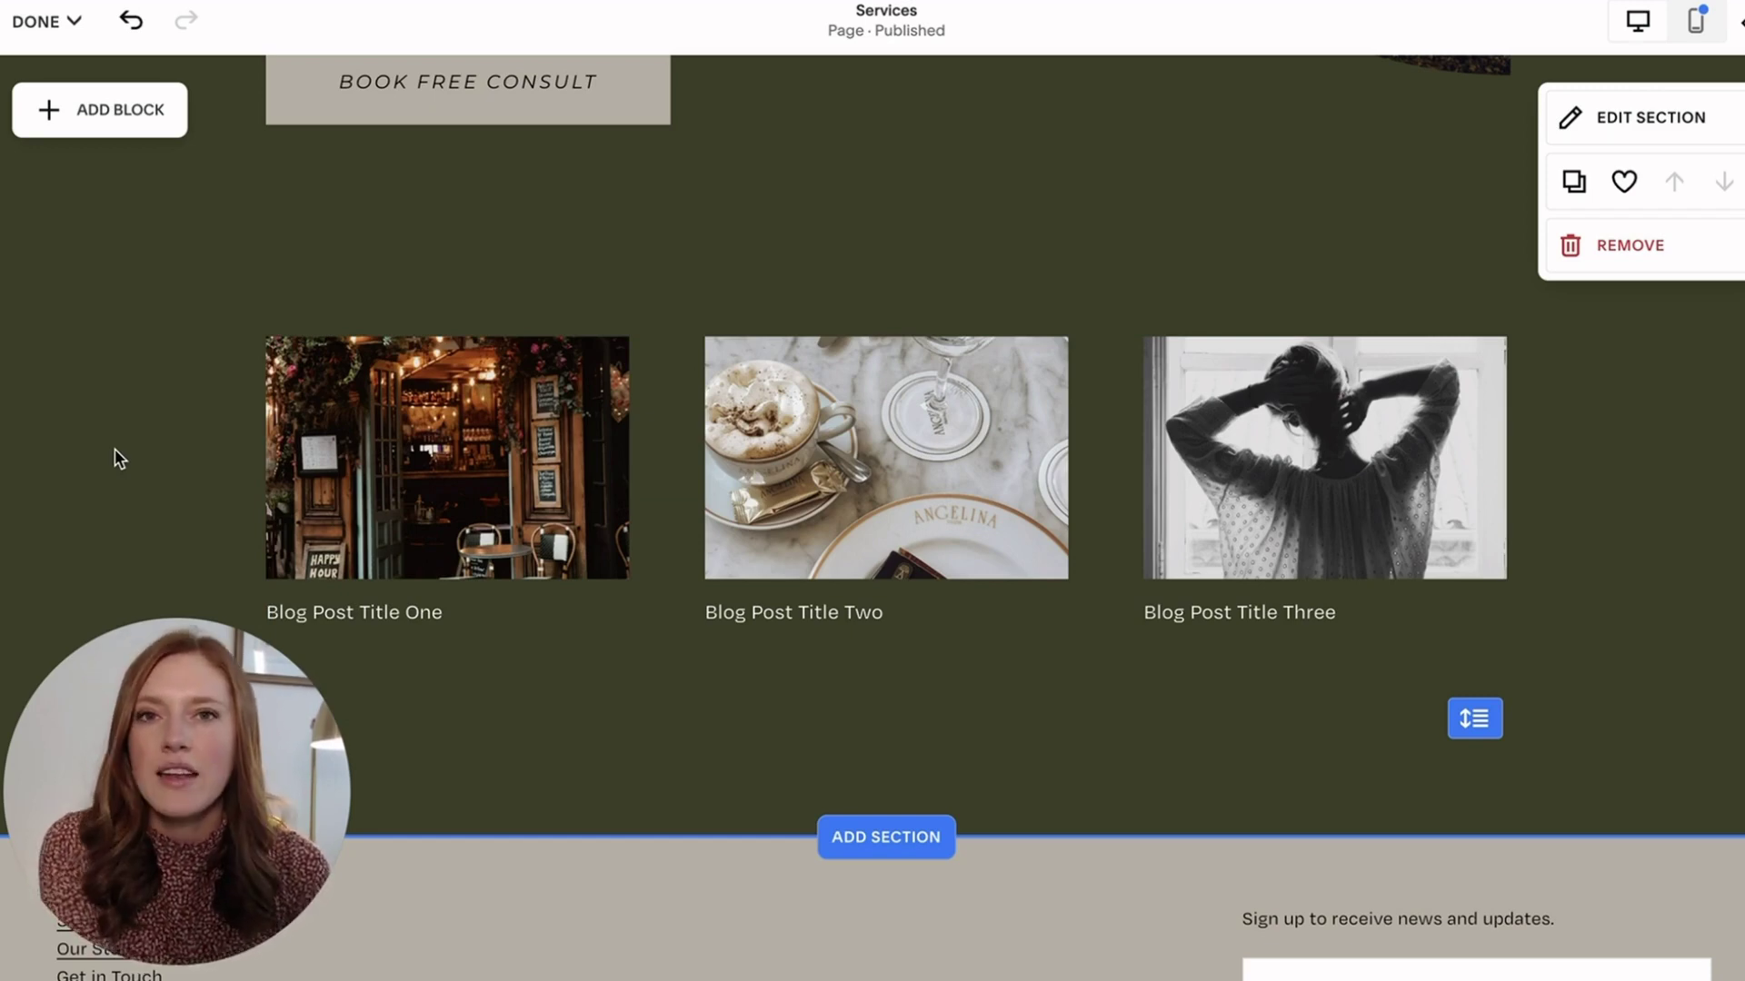
left_click(318, 500)
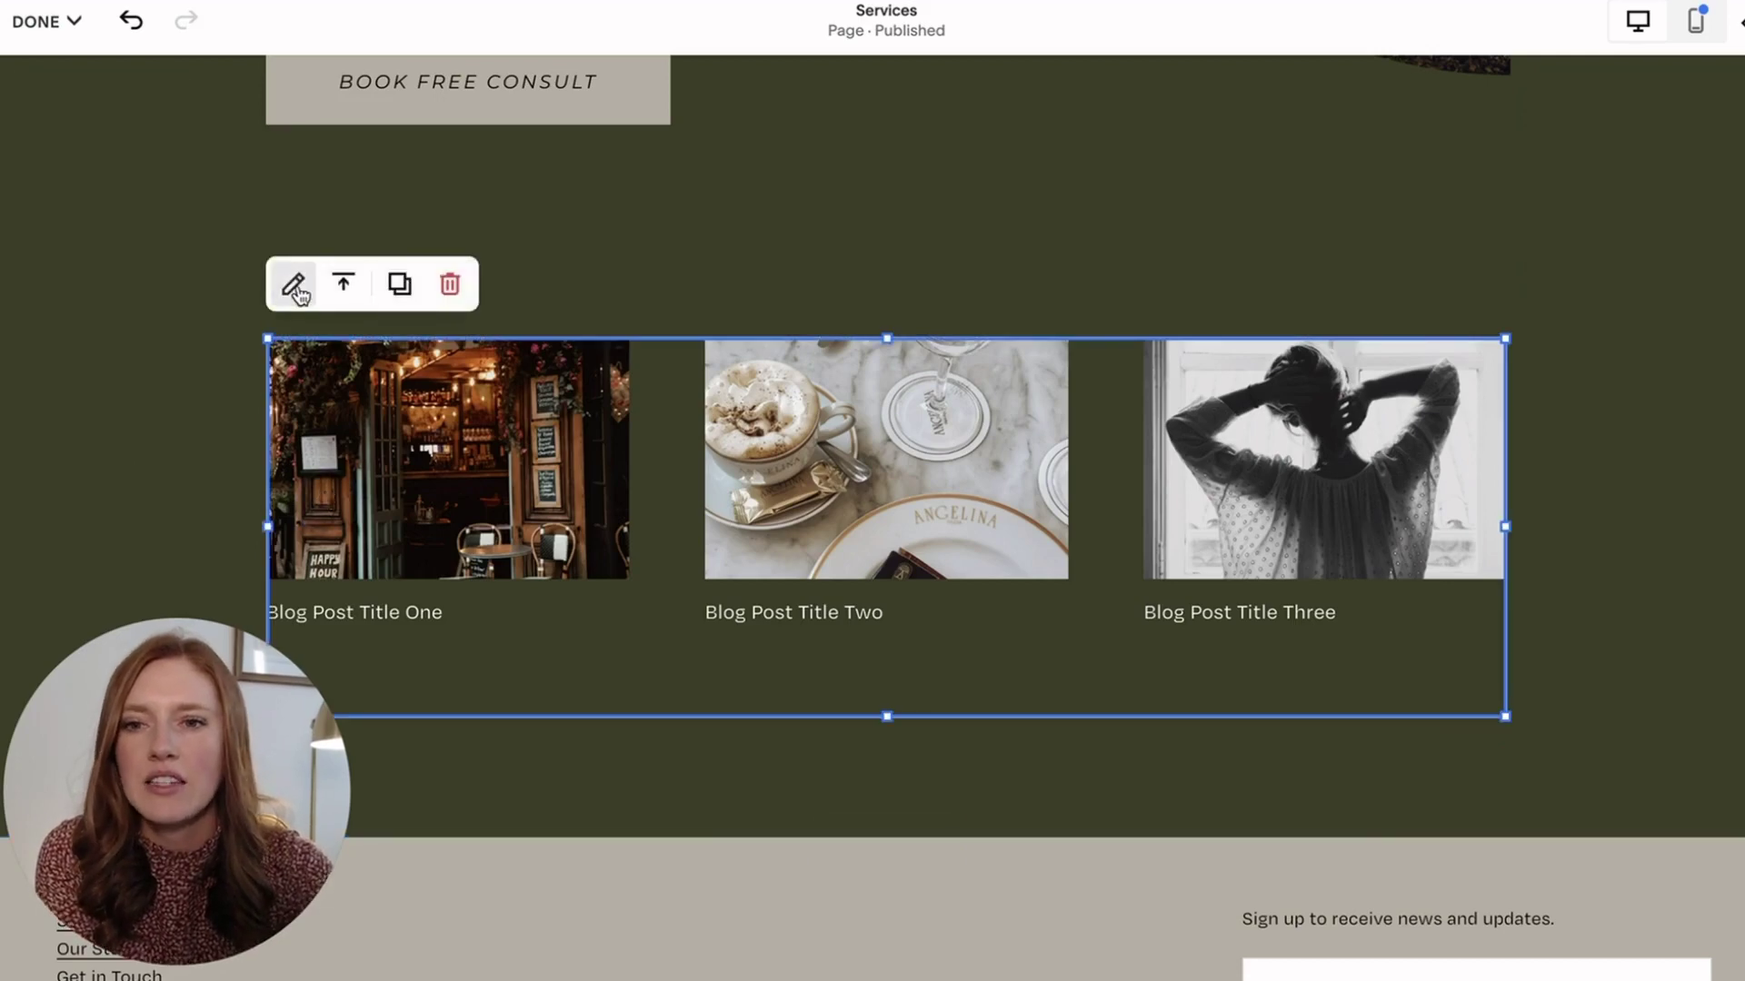
left_click(293, 284)
left_click_drag(1581, 359, 1042, 216)
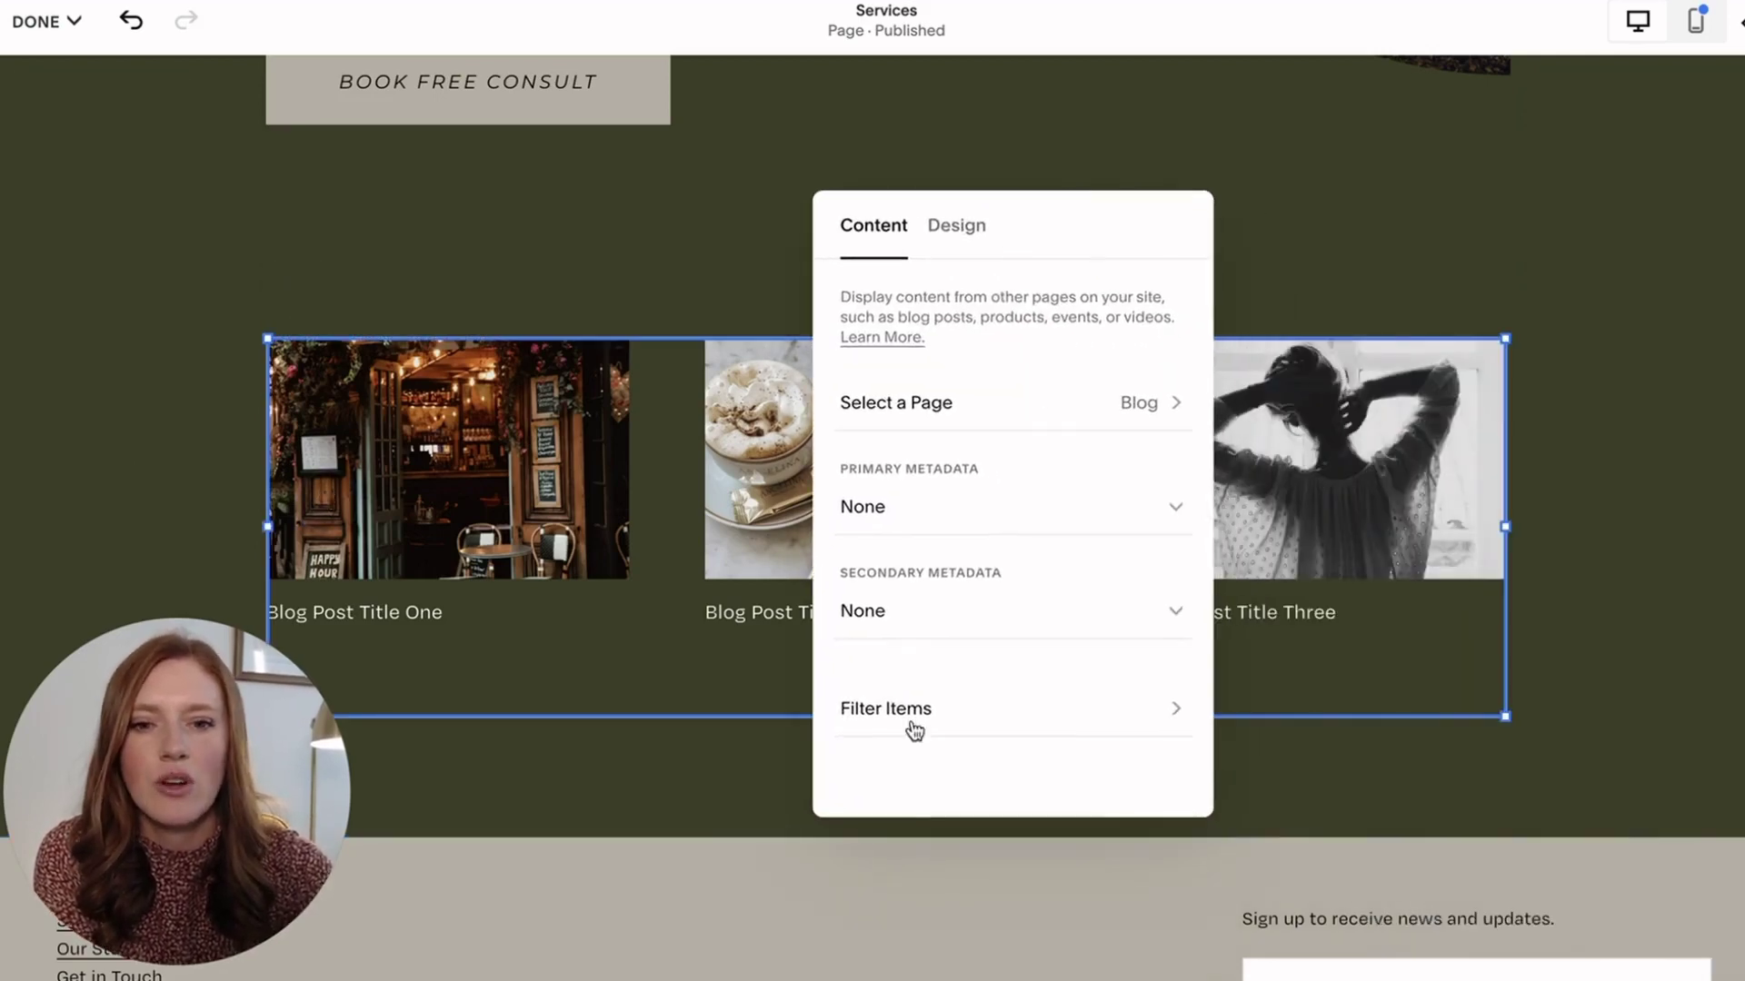
left_click(892, 706)
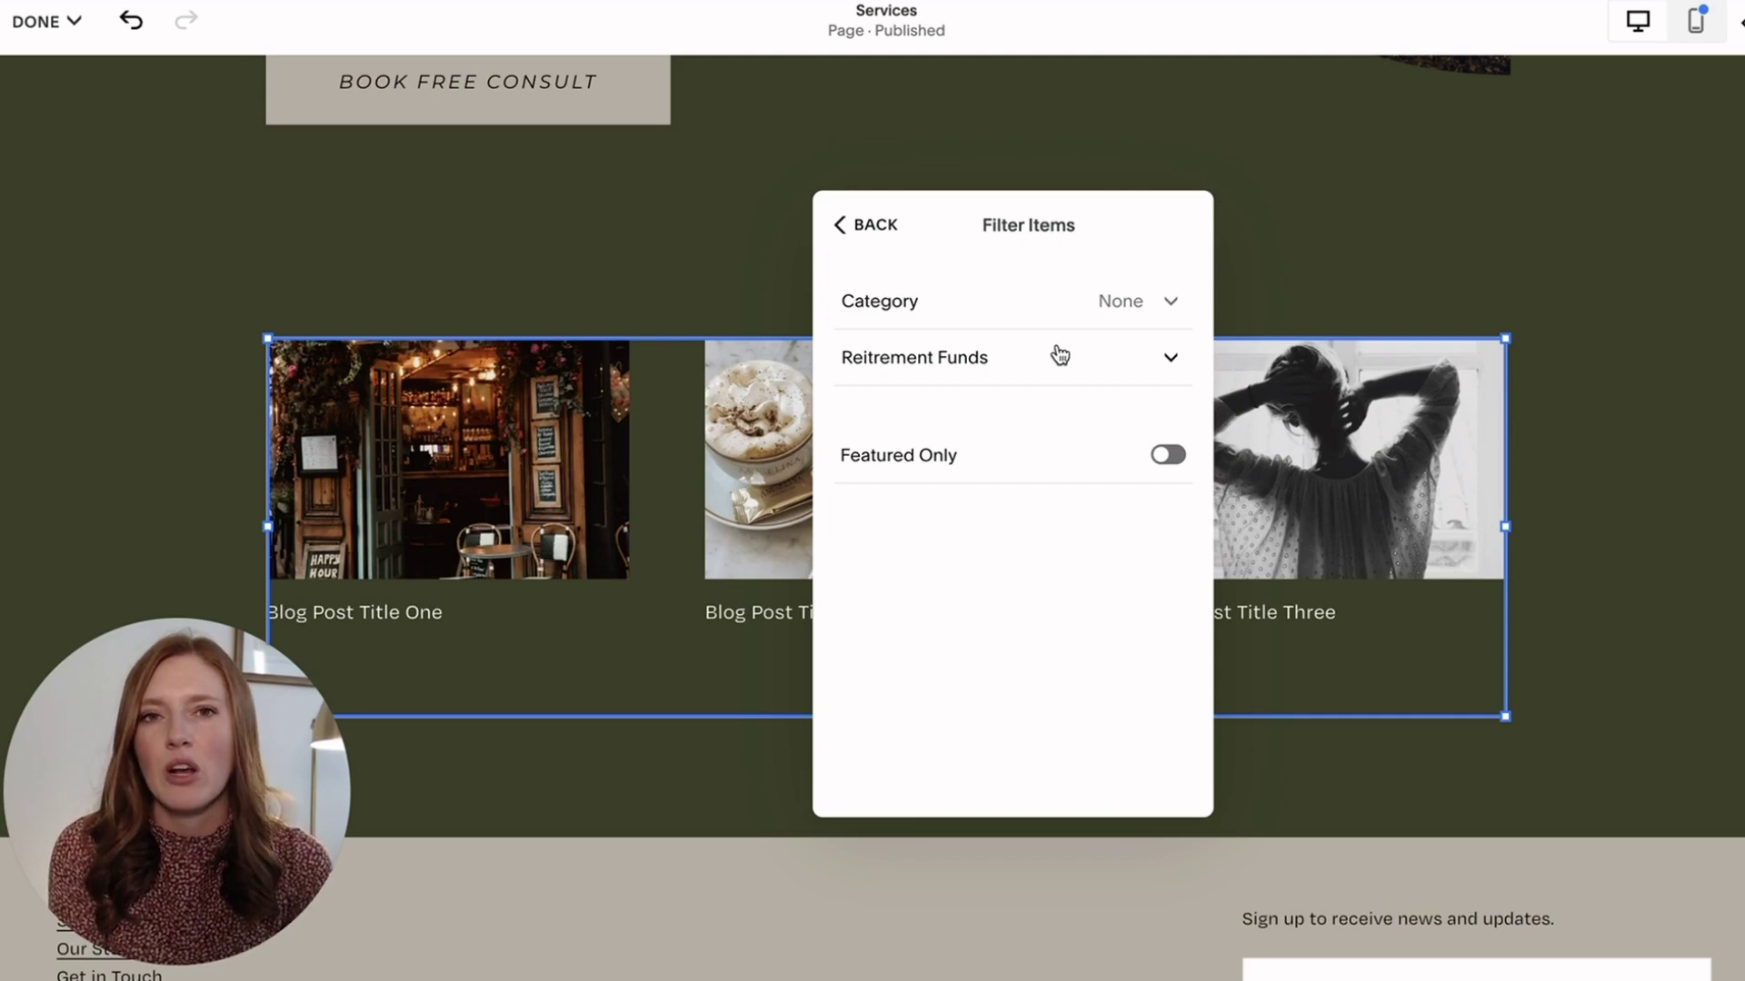
Close the block settings and save the Services page changes
left_click(198, 286)
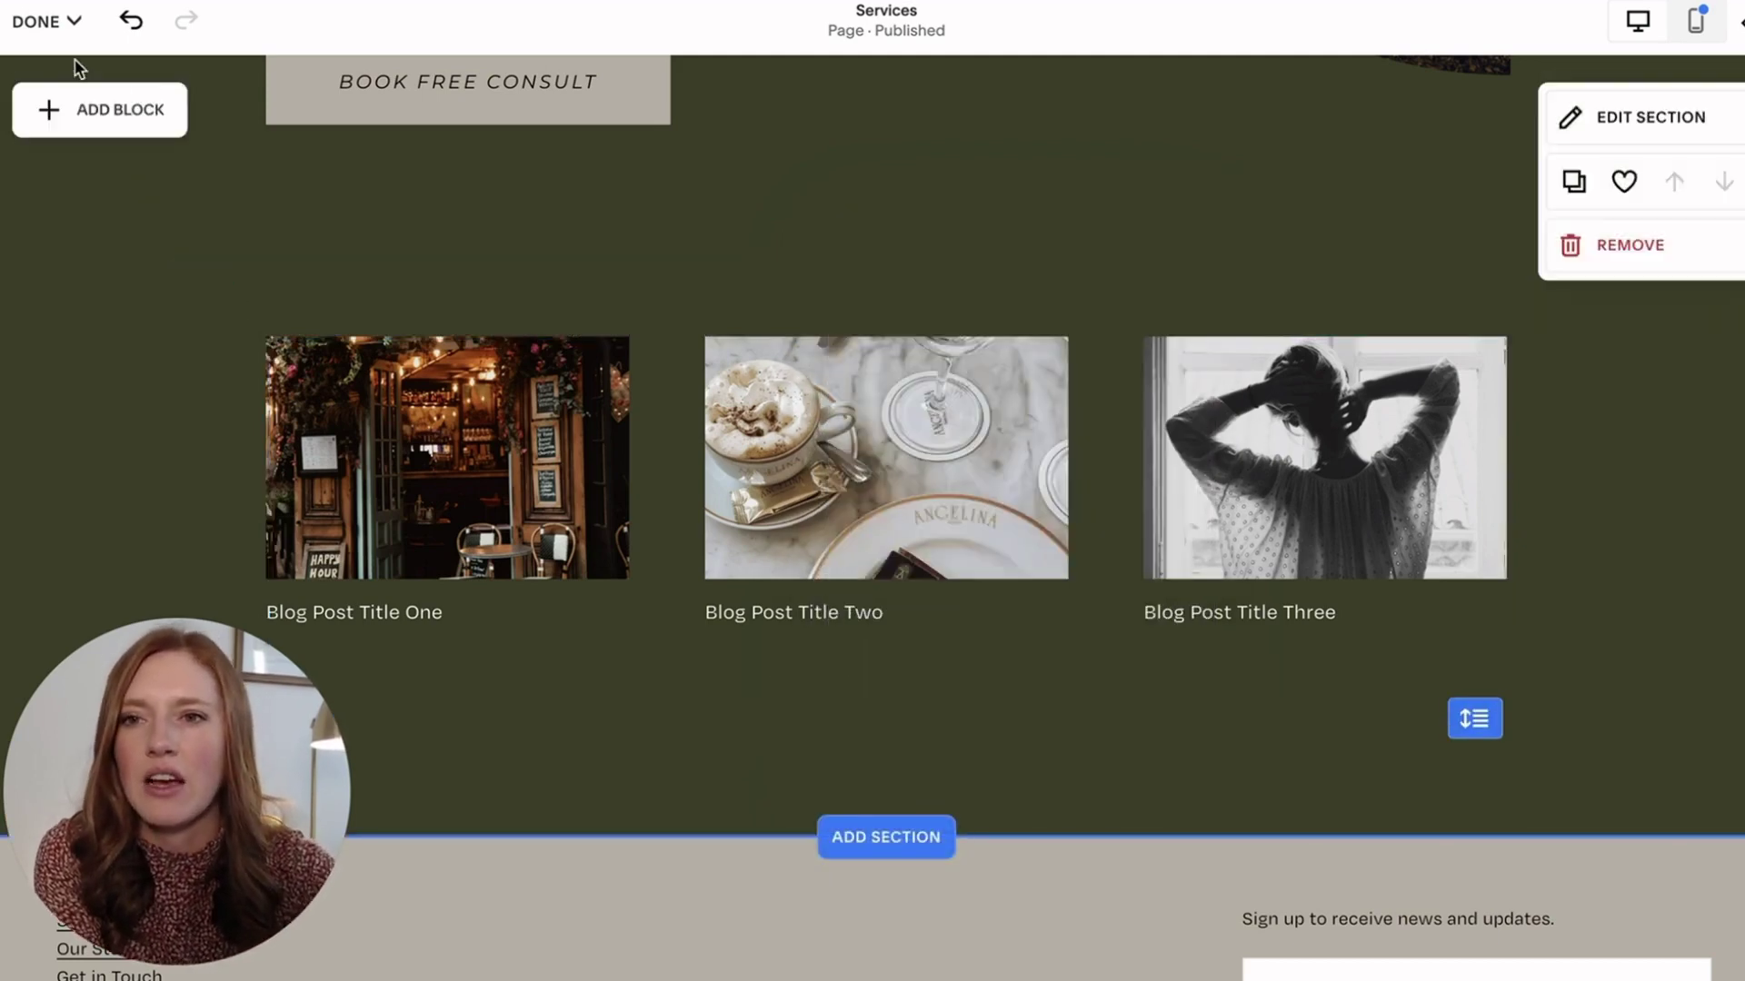
left_click(43, 21)
left_click(38, 94)
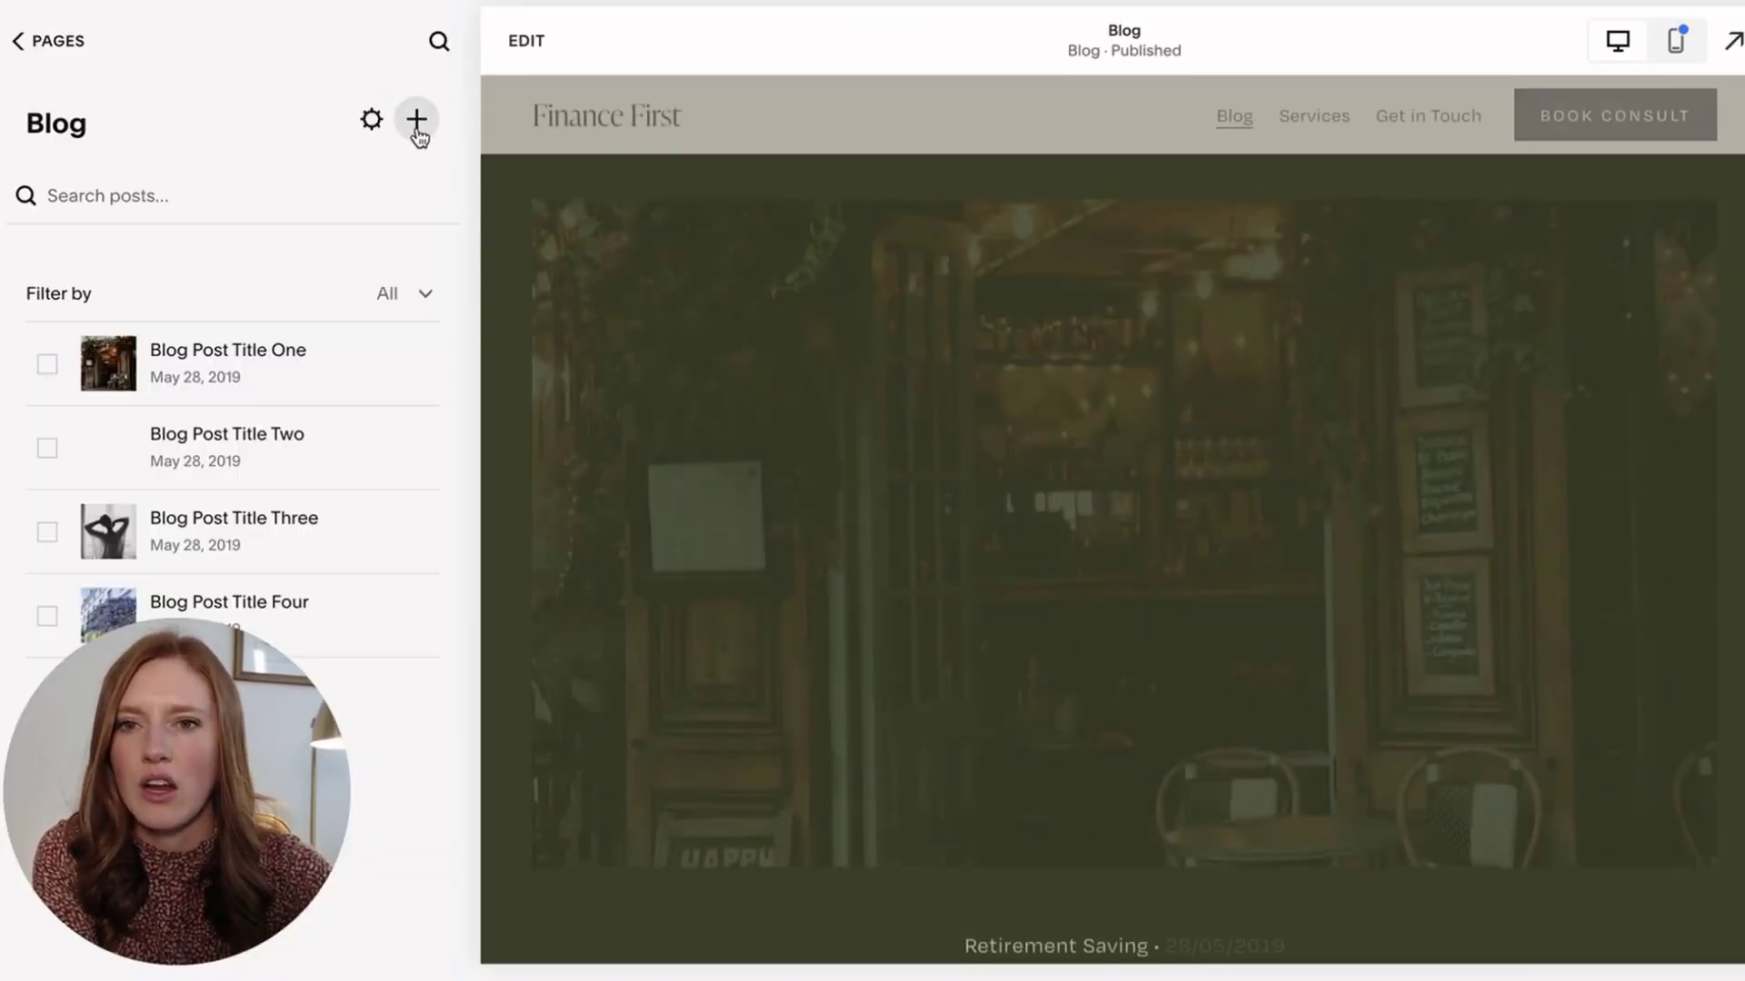
Create a new blog post titled 'Retiring at 55' and save it as a draft
left_click(416, 123)
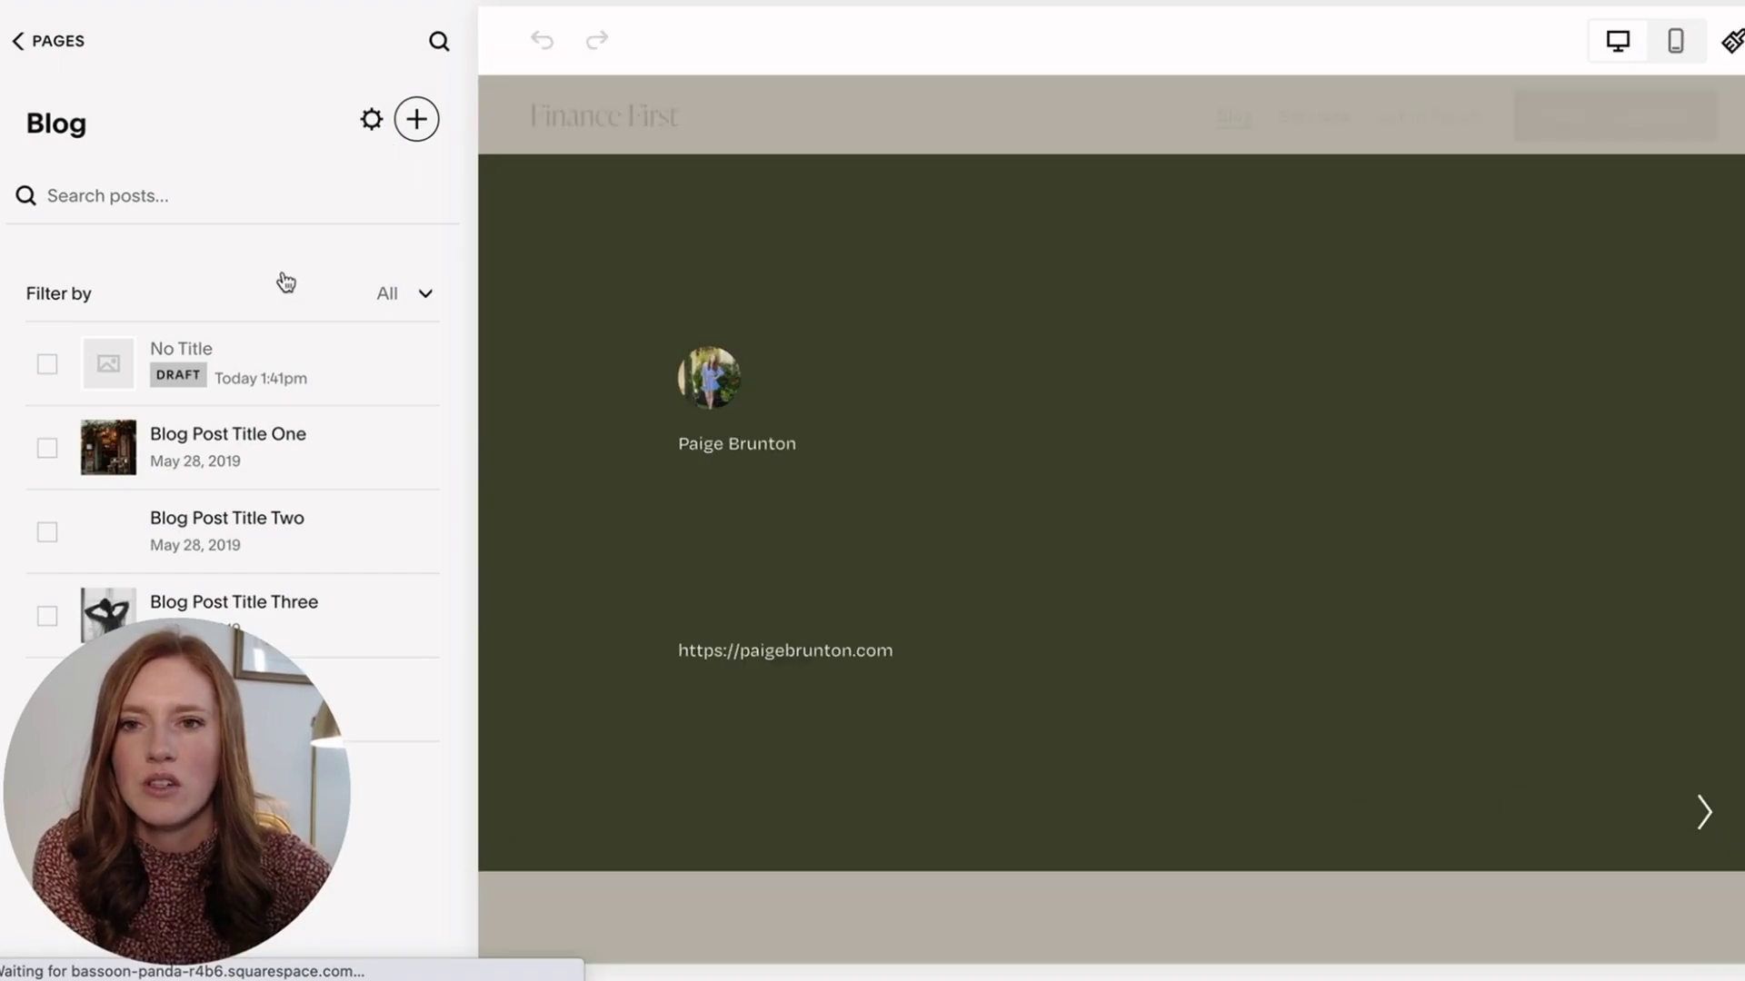
left_click(420, 353)
type("Retiring at 55")
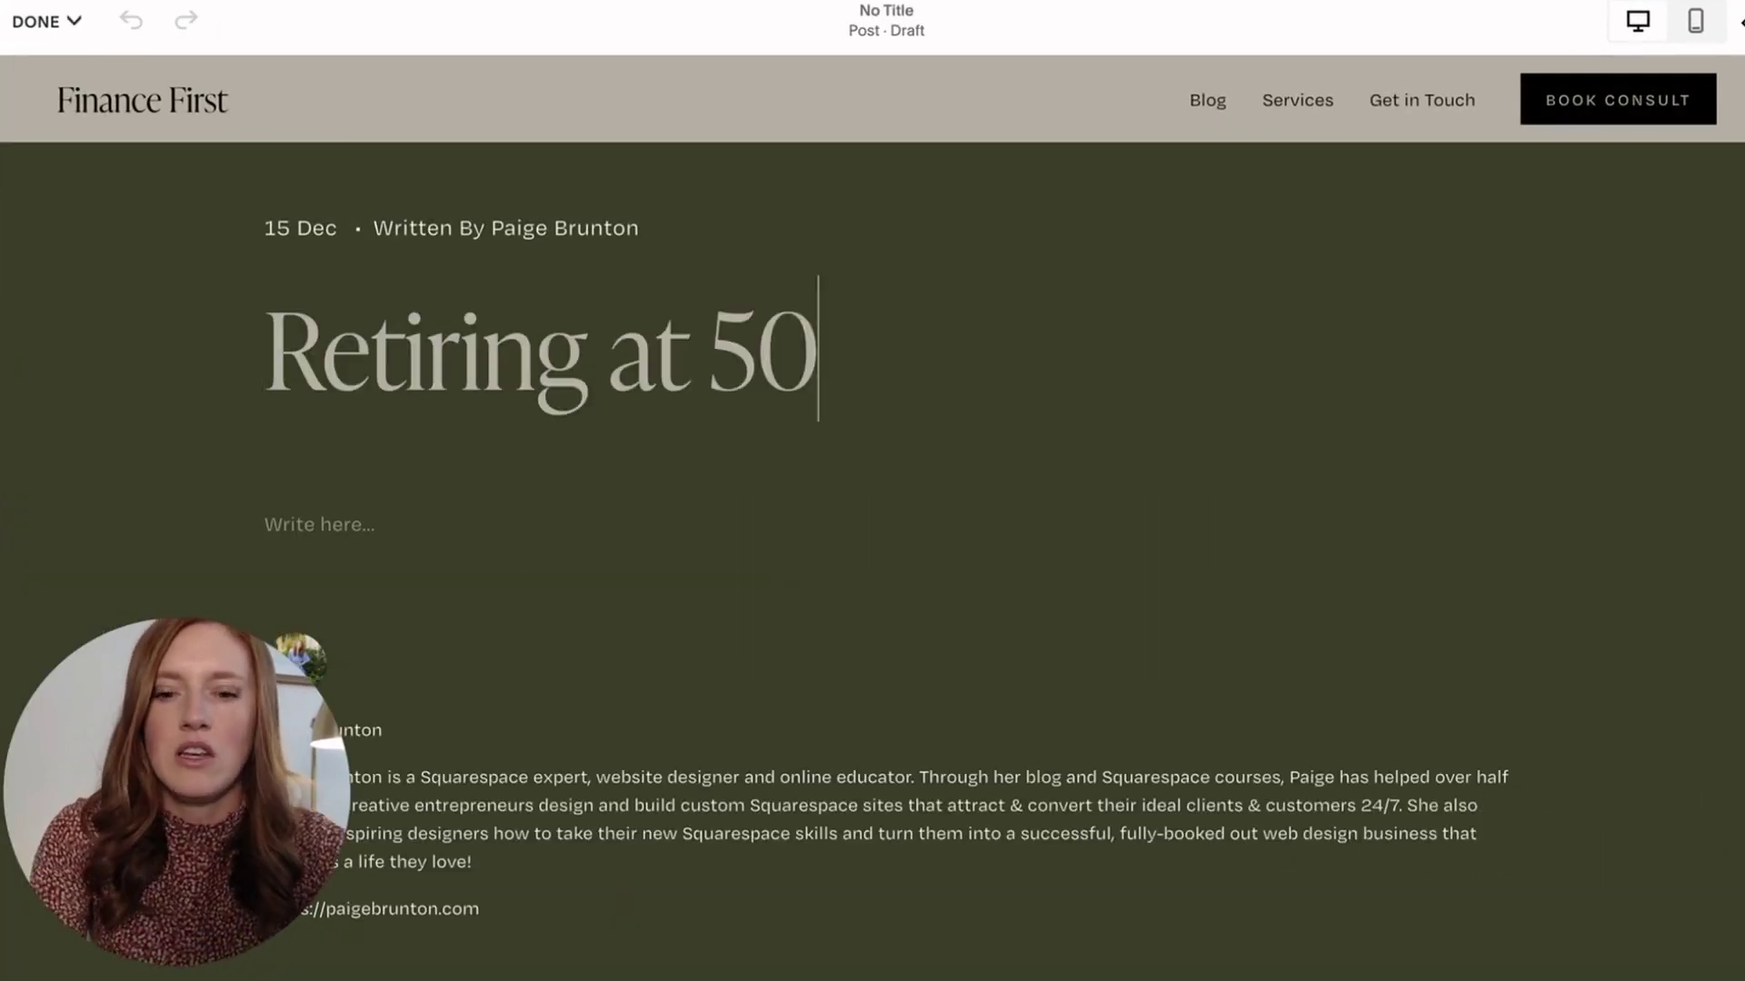
left_click(43, 21)
left_click(50, 100)
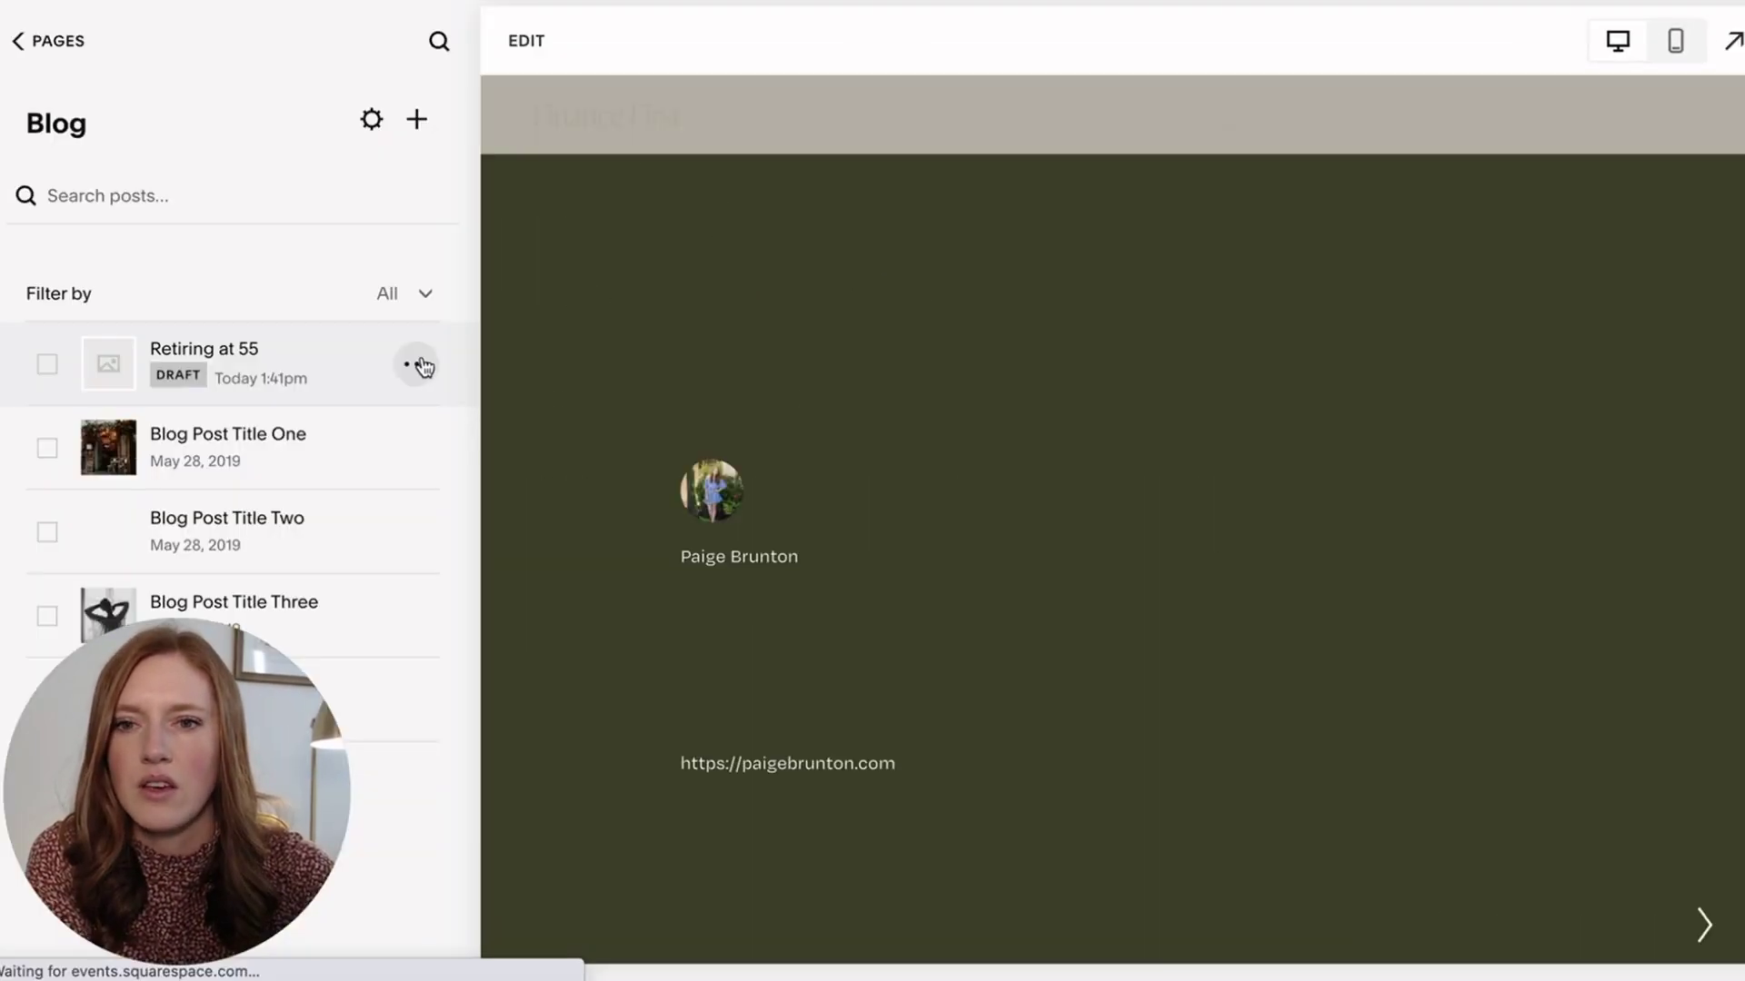
Tag the Retiring at 55 post with FIRE in its Options settings and save
left_click(417, 362)
left_click(405, 417)
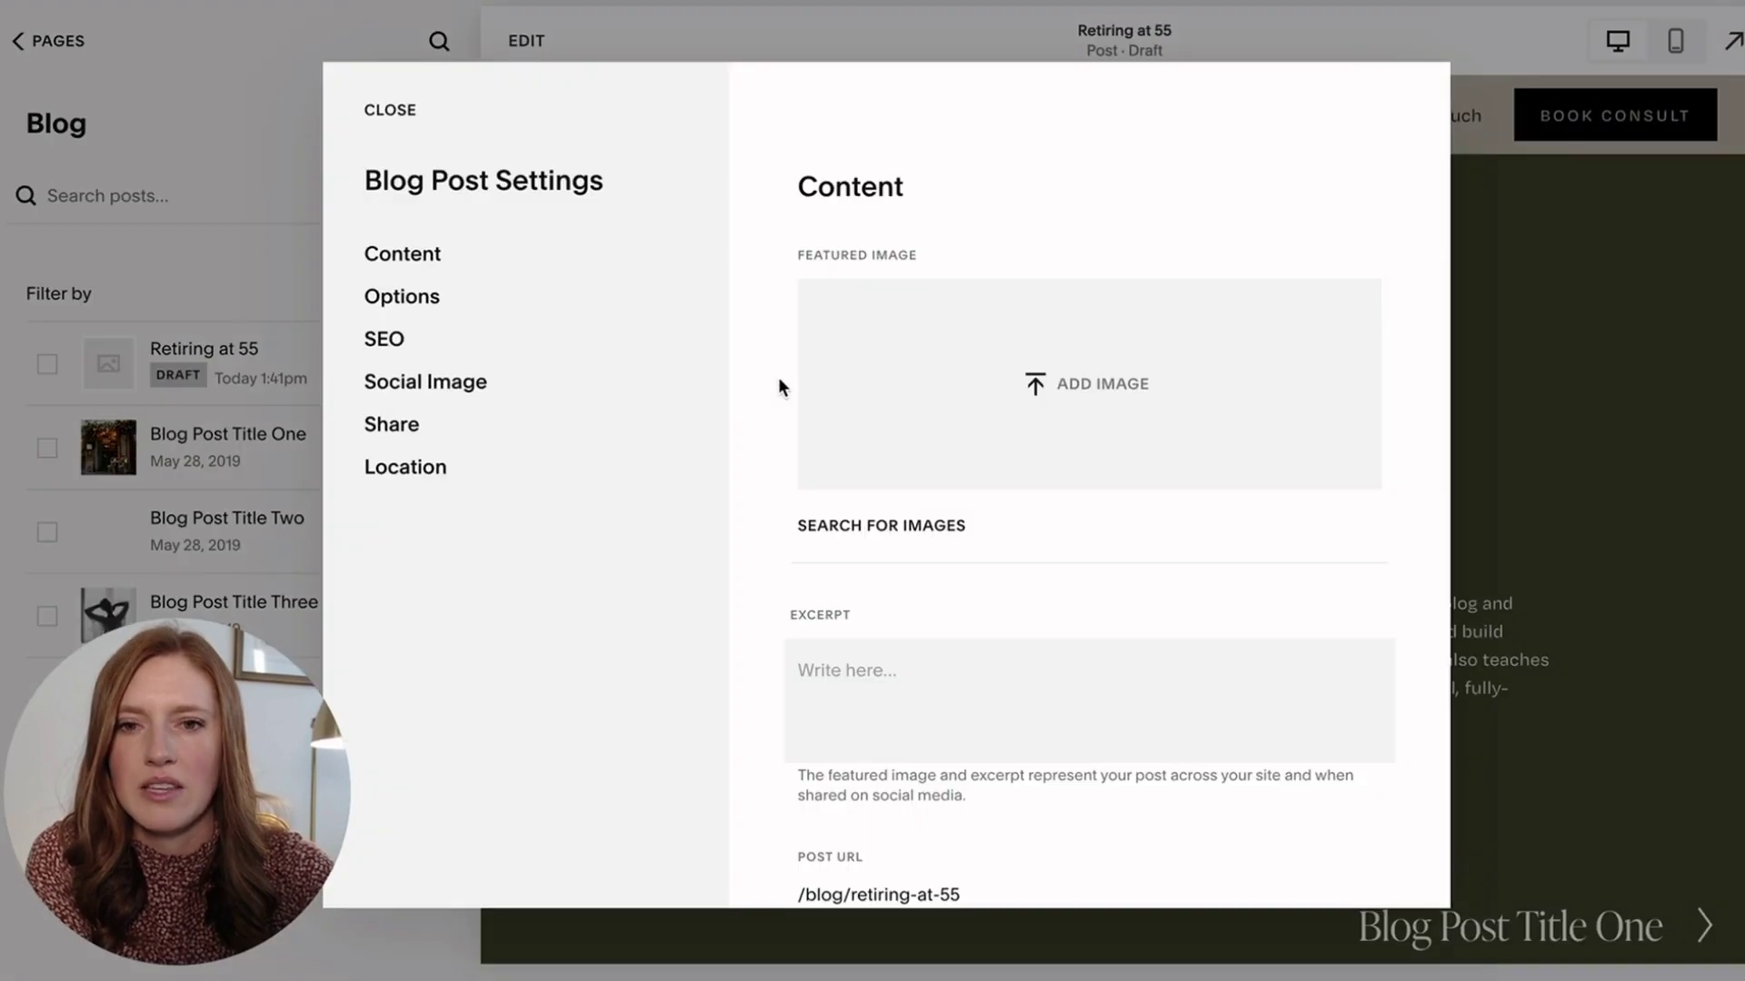
left_click(399, 297)
left_click(850, 329)
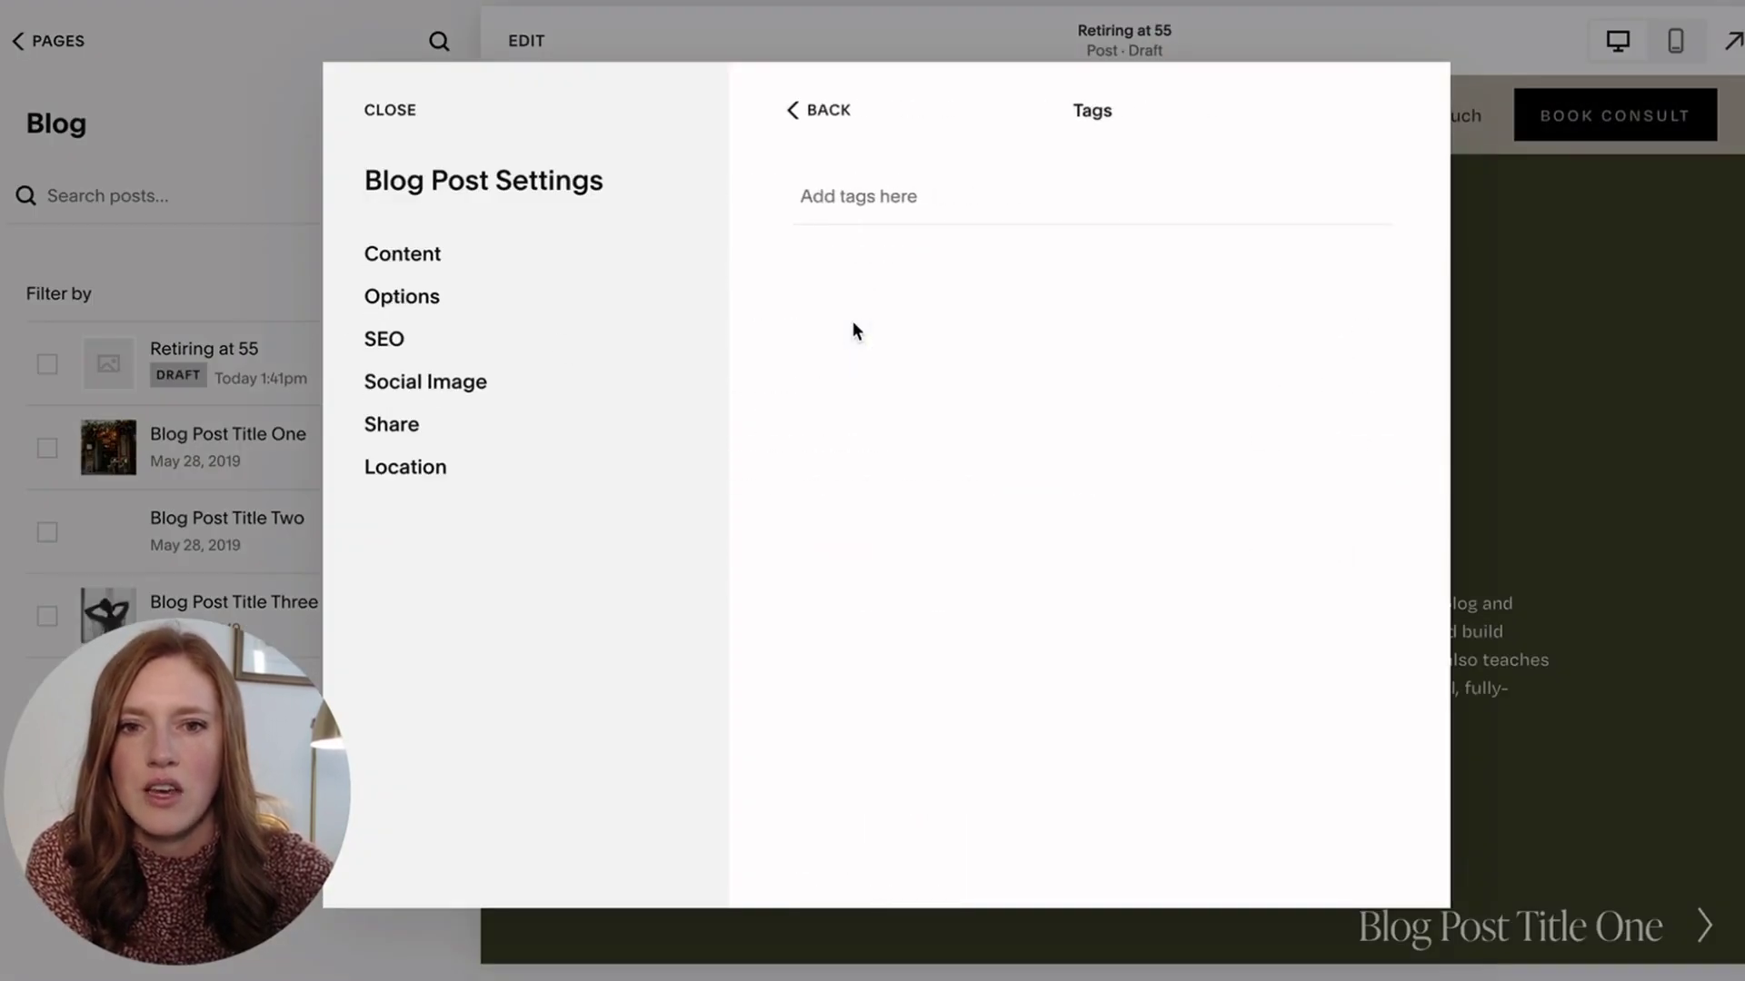
left_click(876, 195)
type("FIRE")
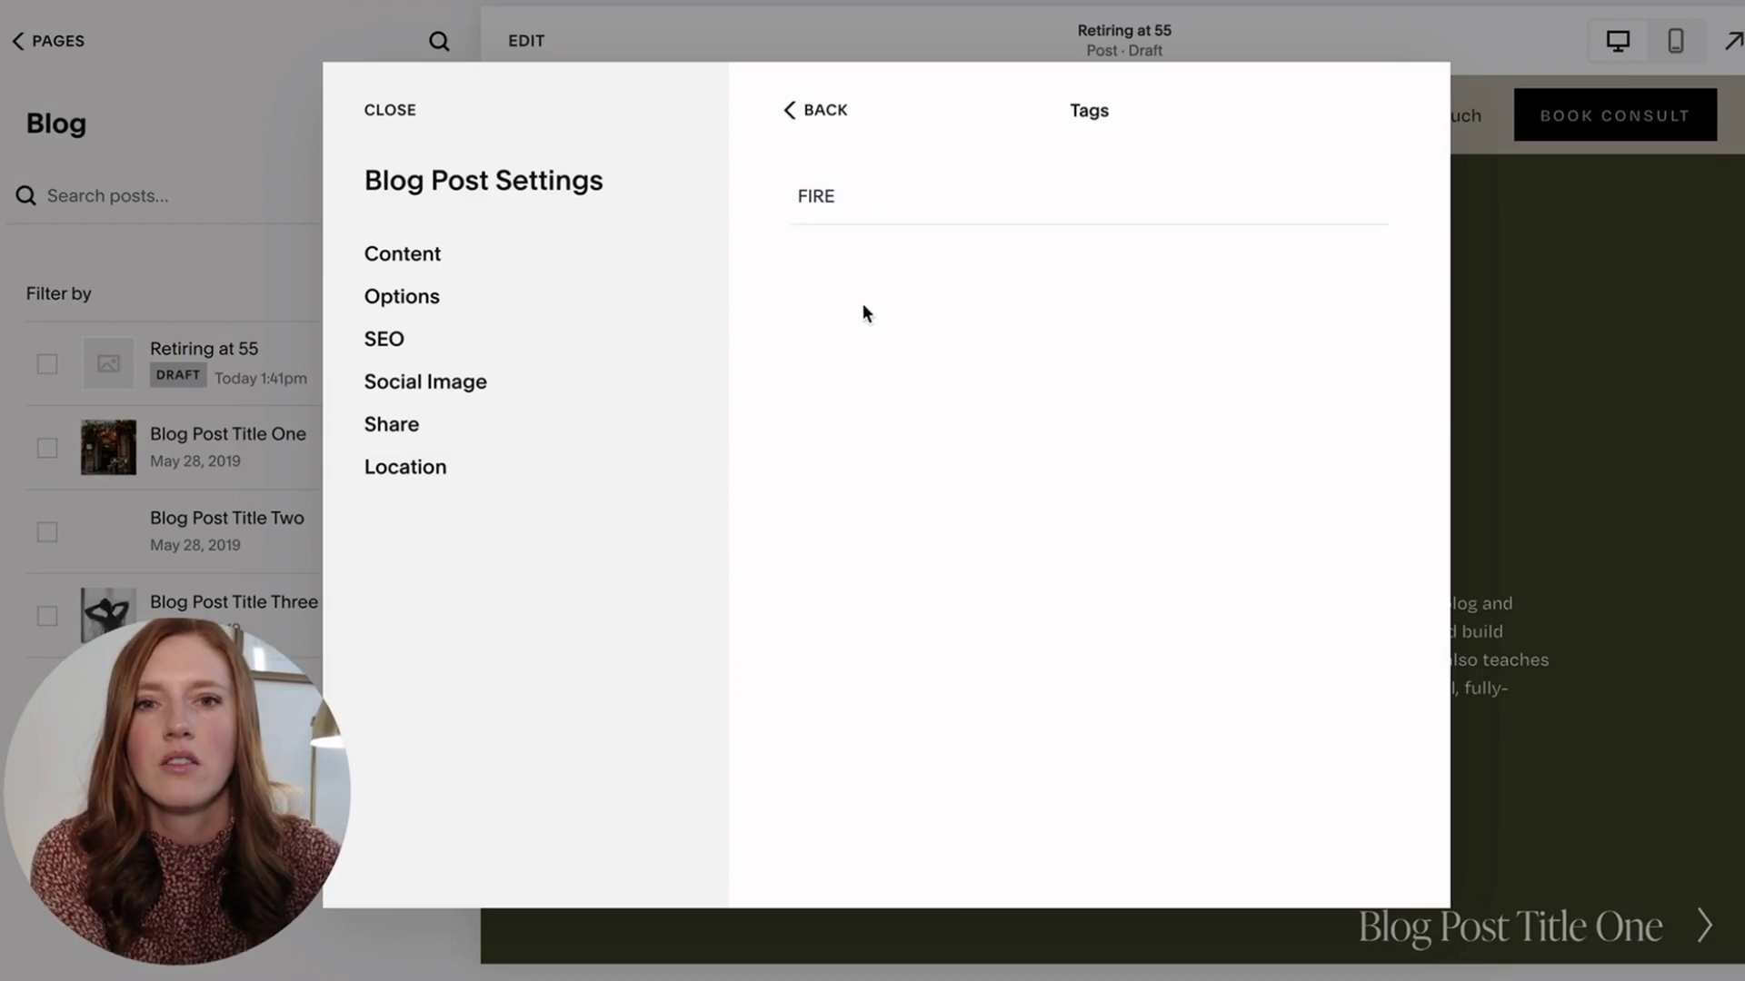
key("Return")
left_click(821, 306)
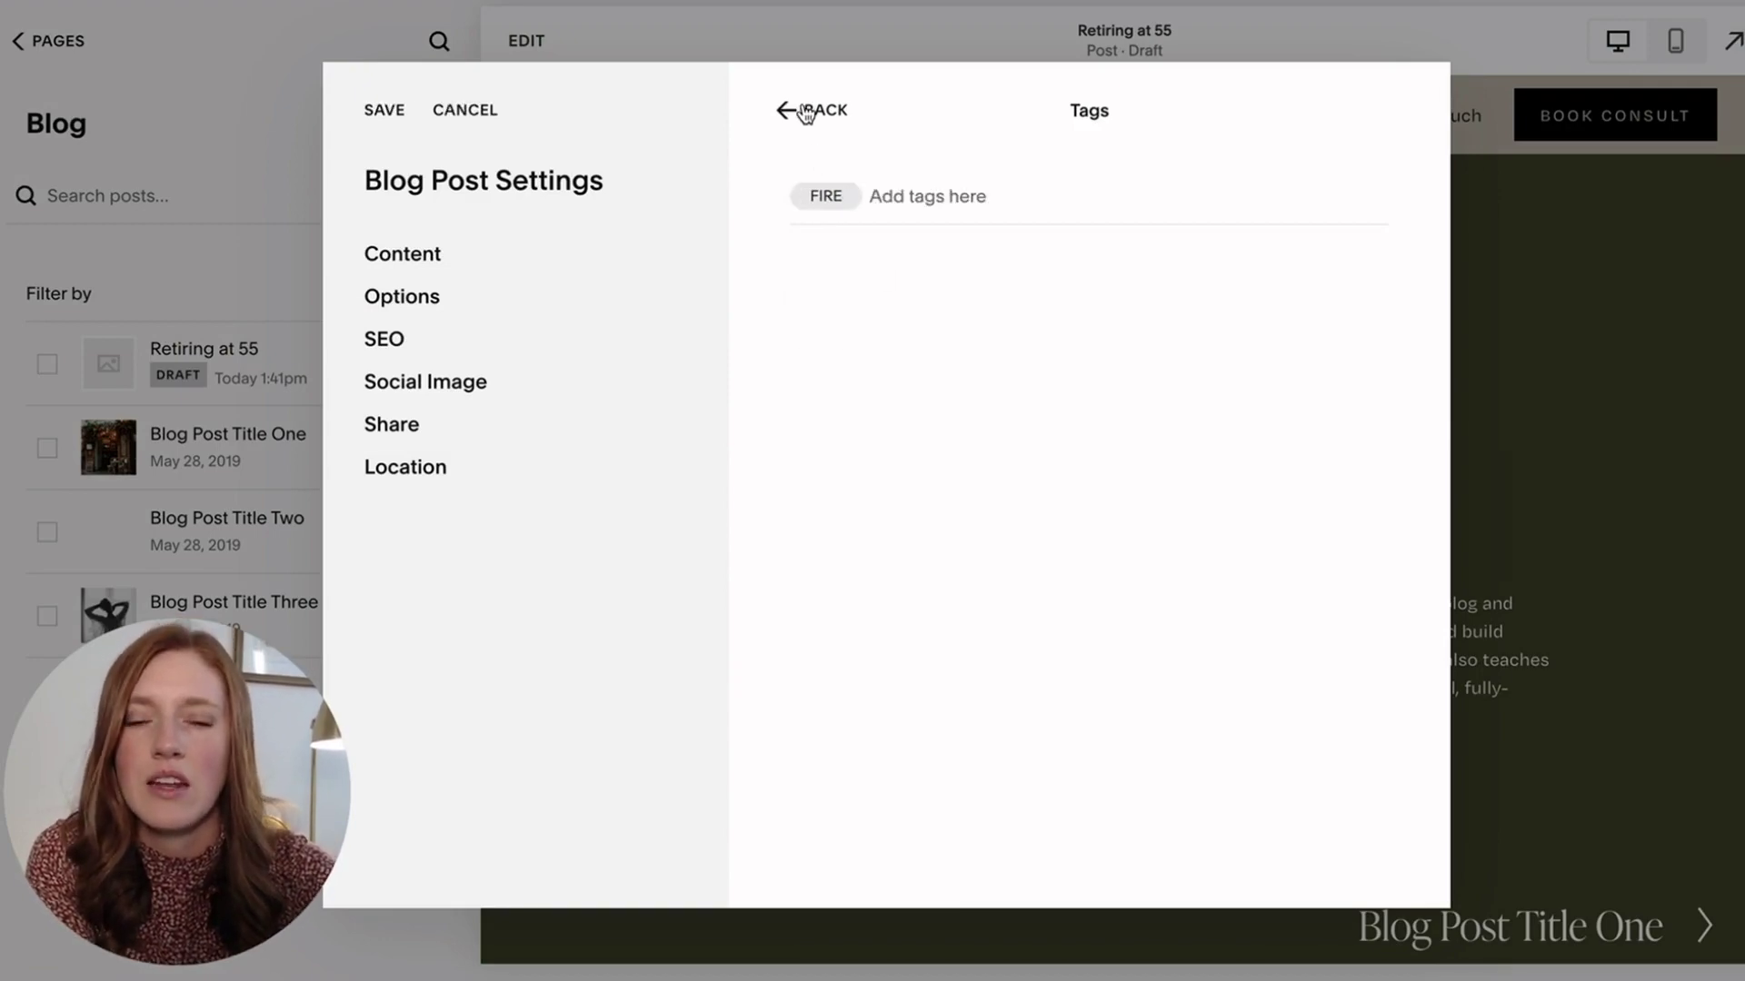
left_click(382, 111)
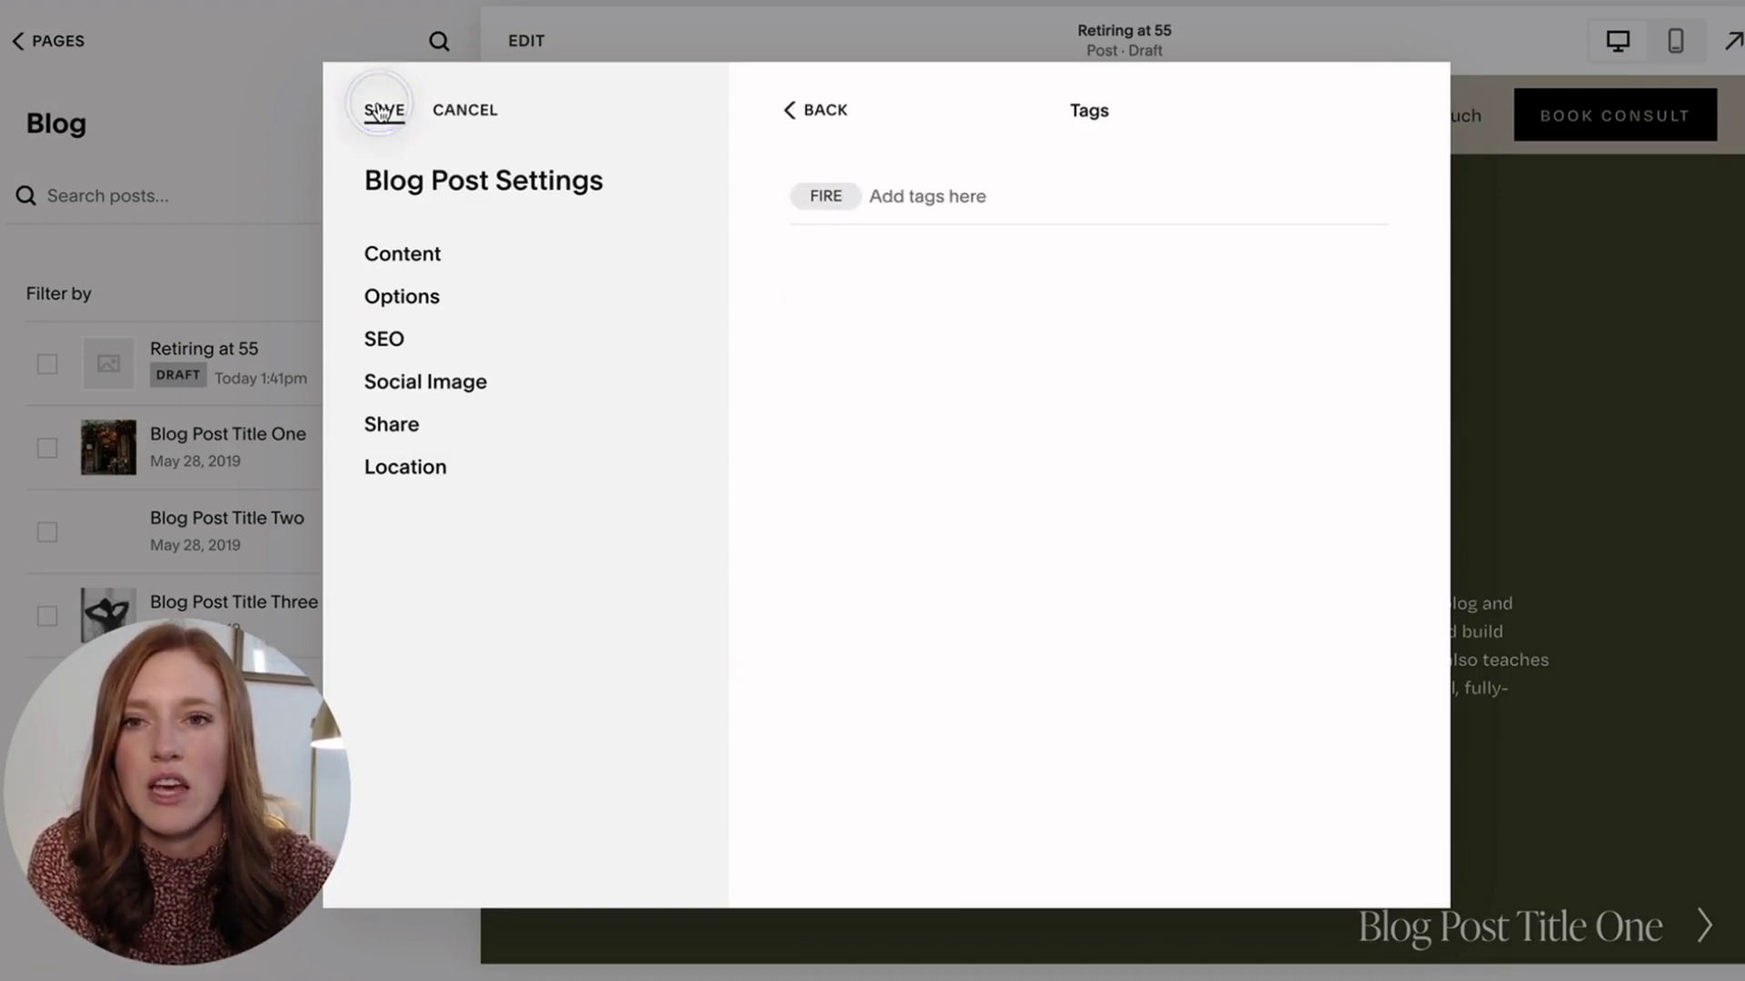
left_click(50, 40)
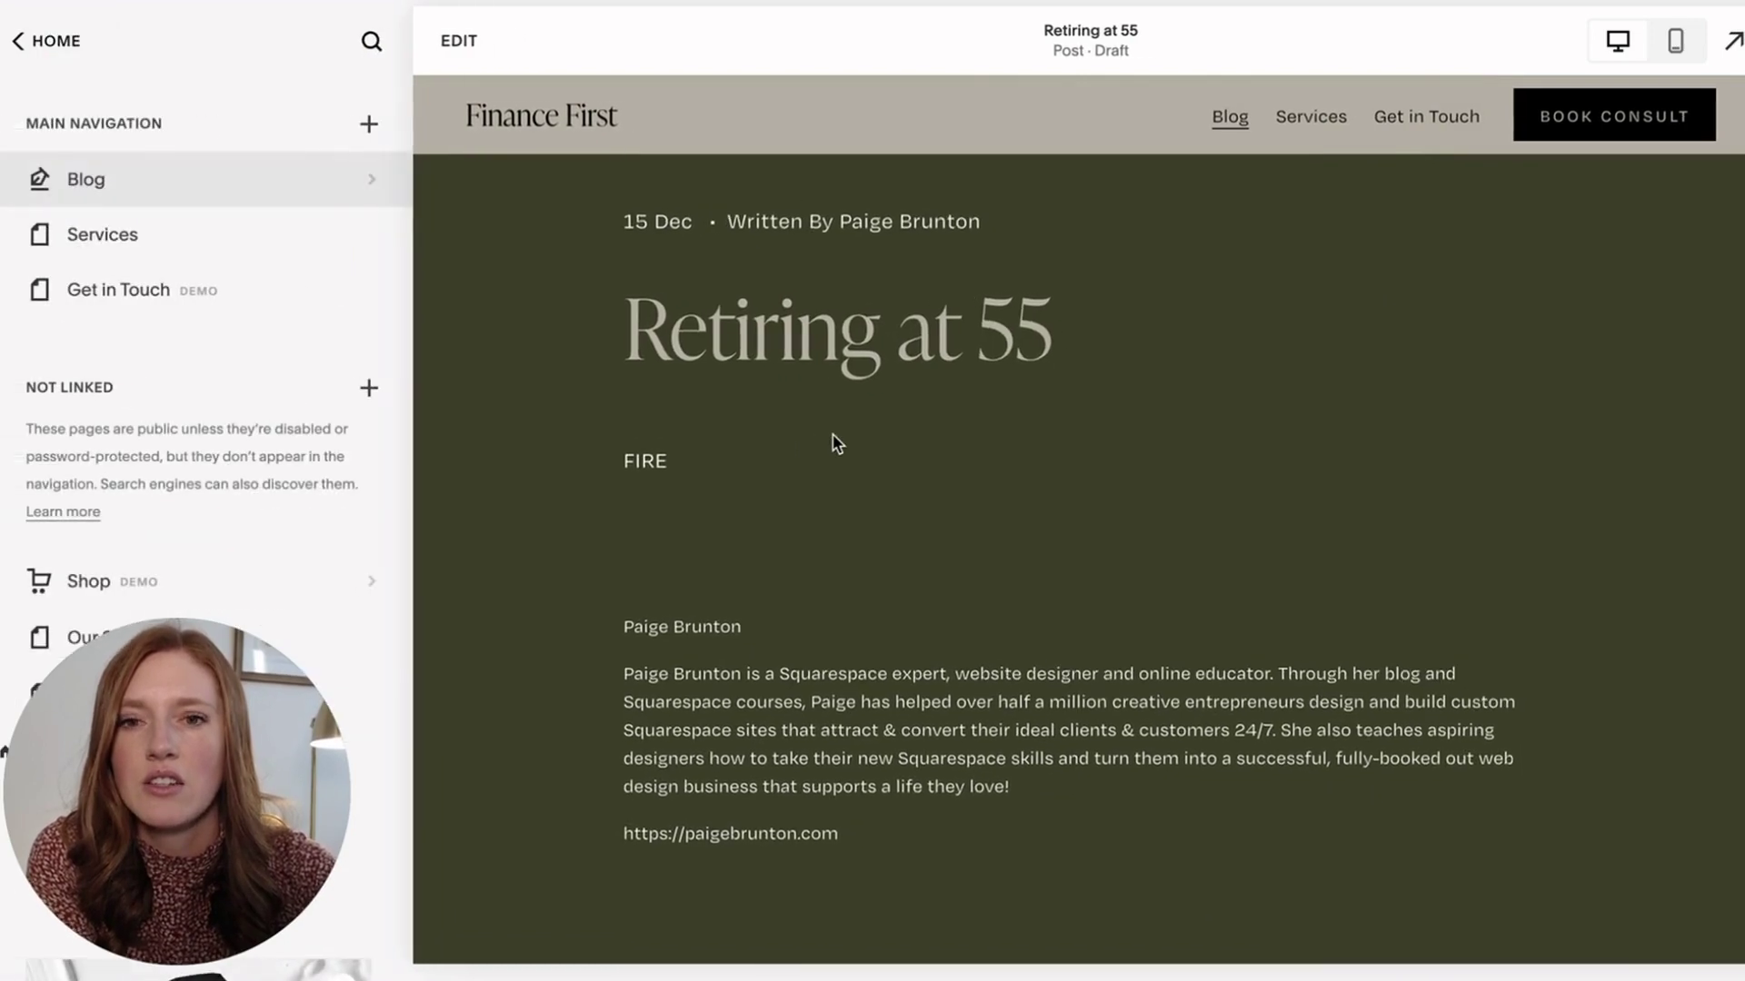
Check the Services summary block's tag filter and keep it set to Reitrement Funds
left_click(1329, 123)
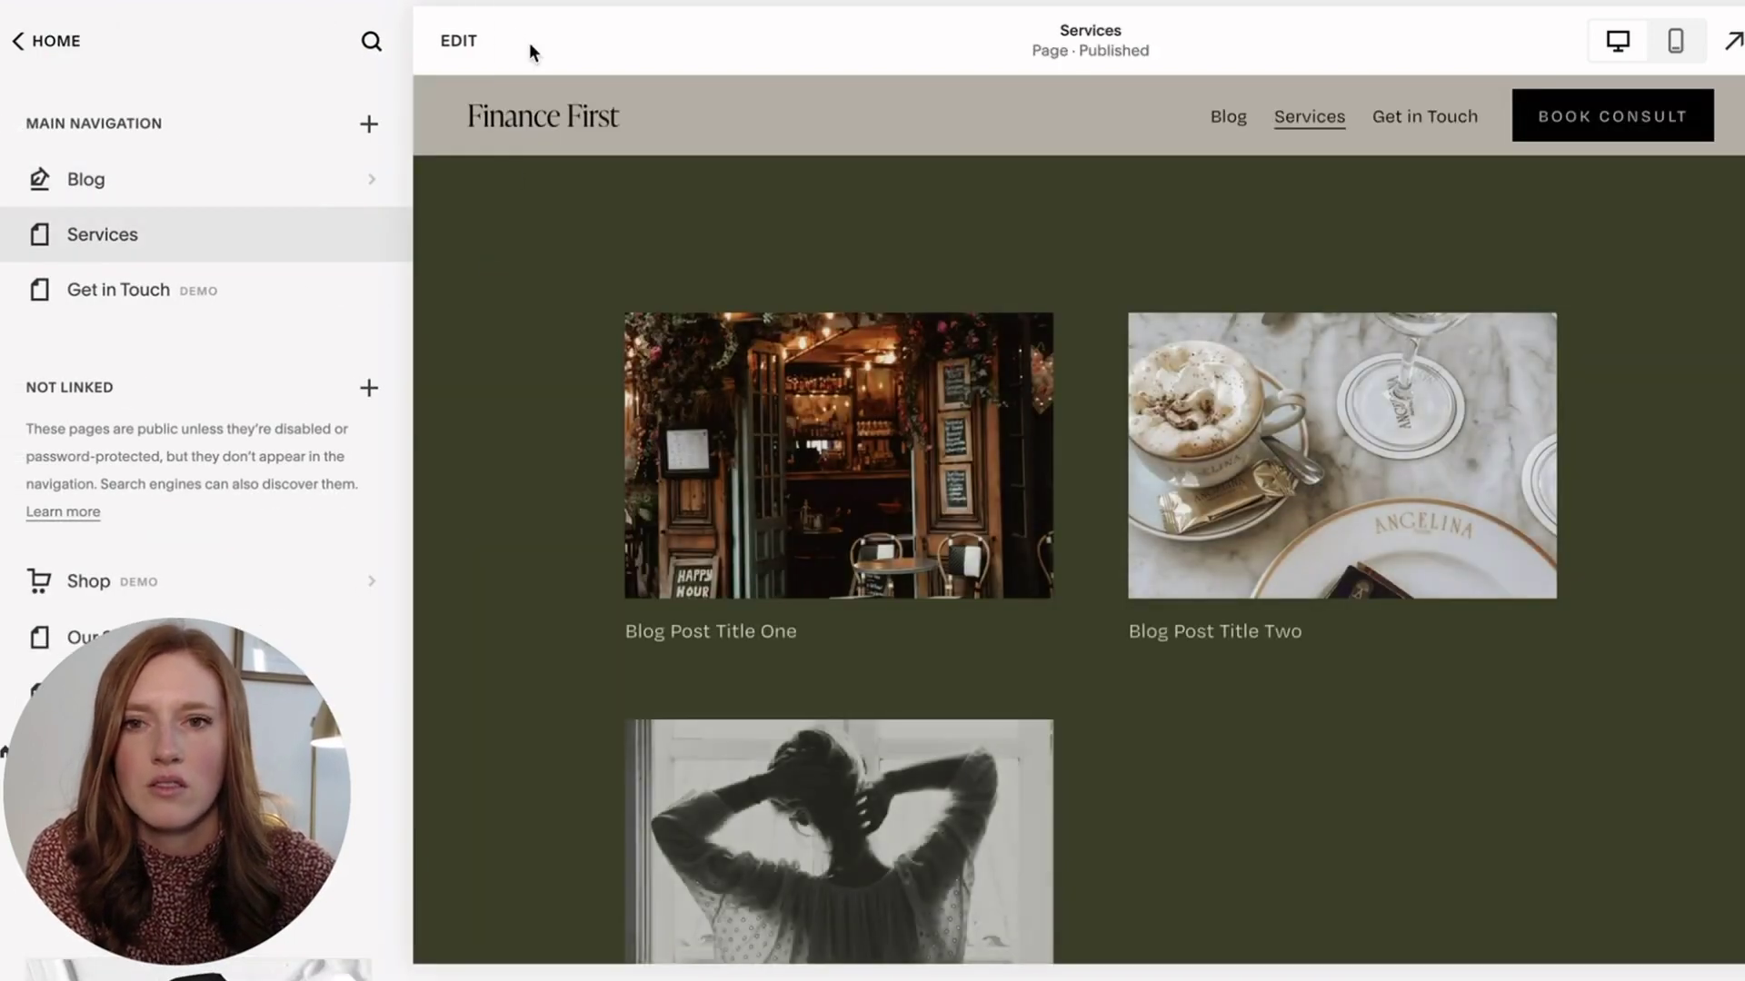
left_click(465, 40)
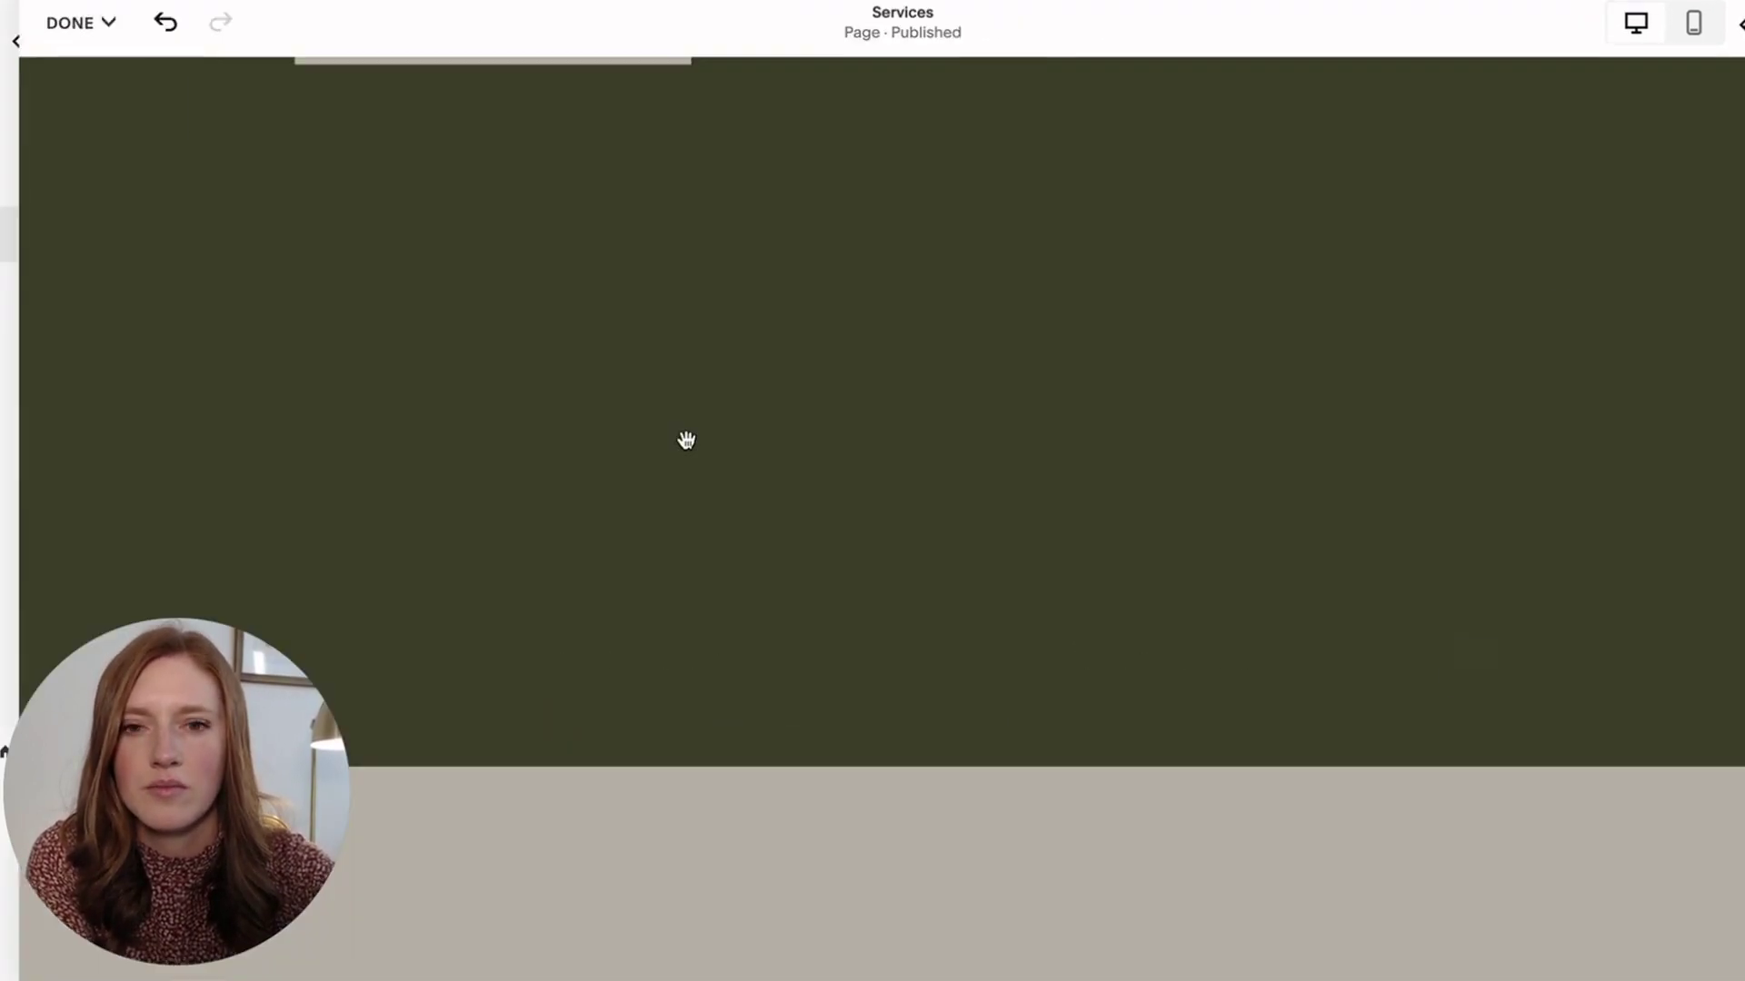
left_click(686, 437)
left_click(293, 140)
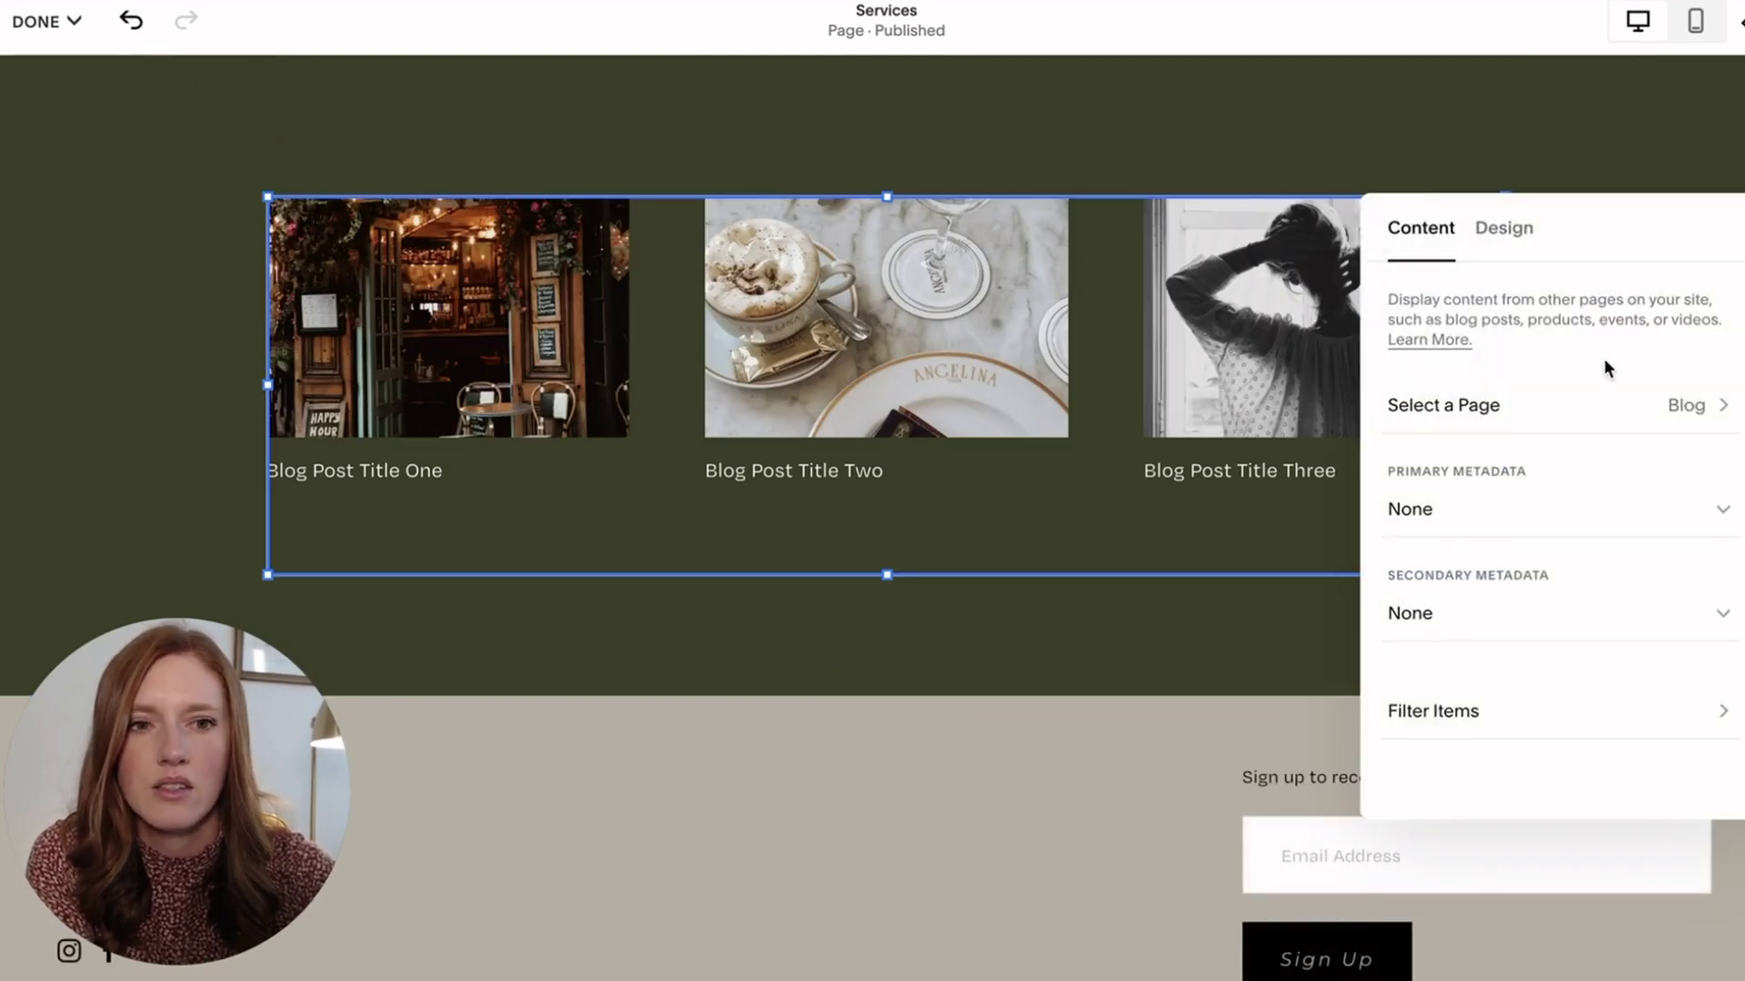
left_click(1453, 725)
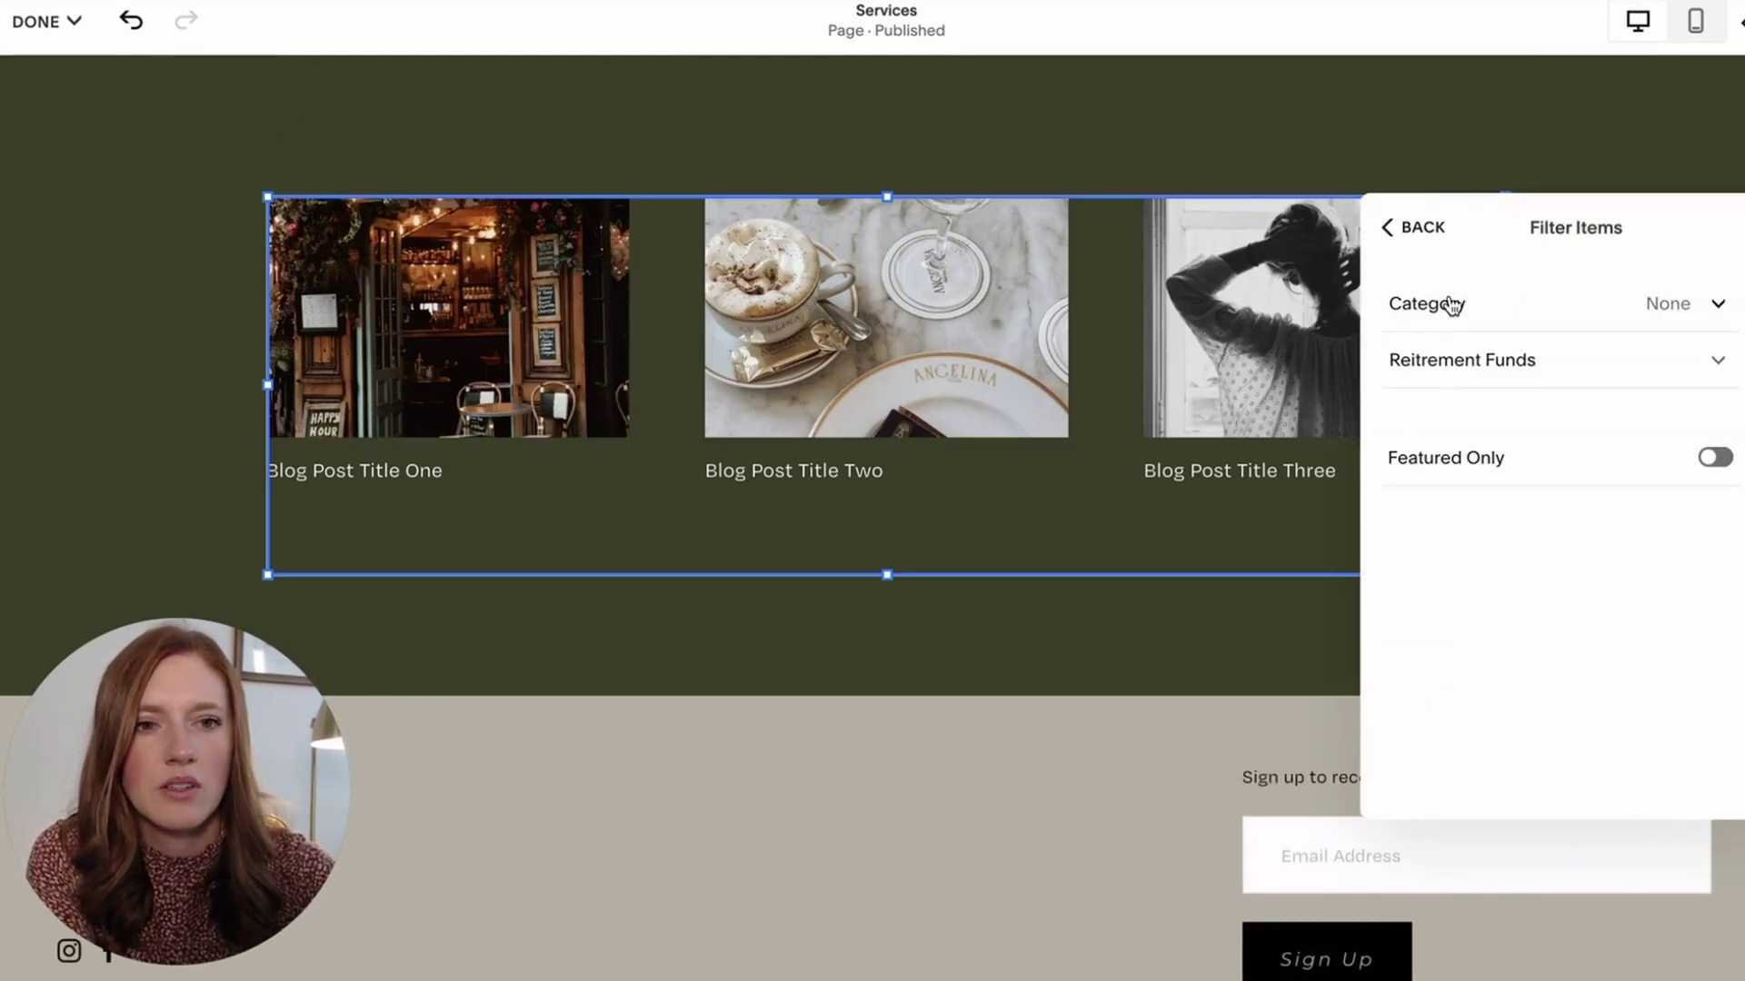
left_click(1457, 364)
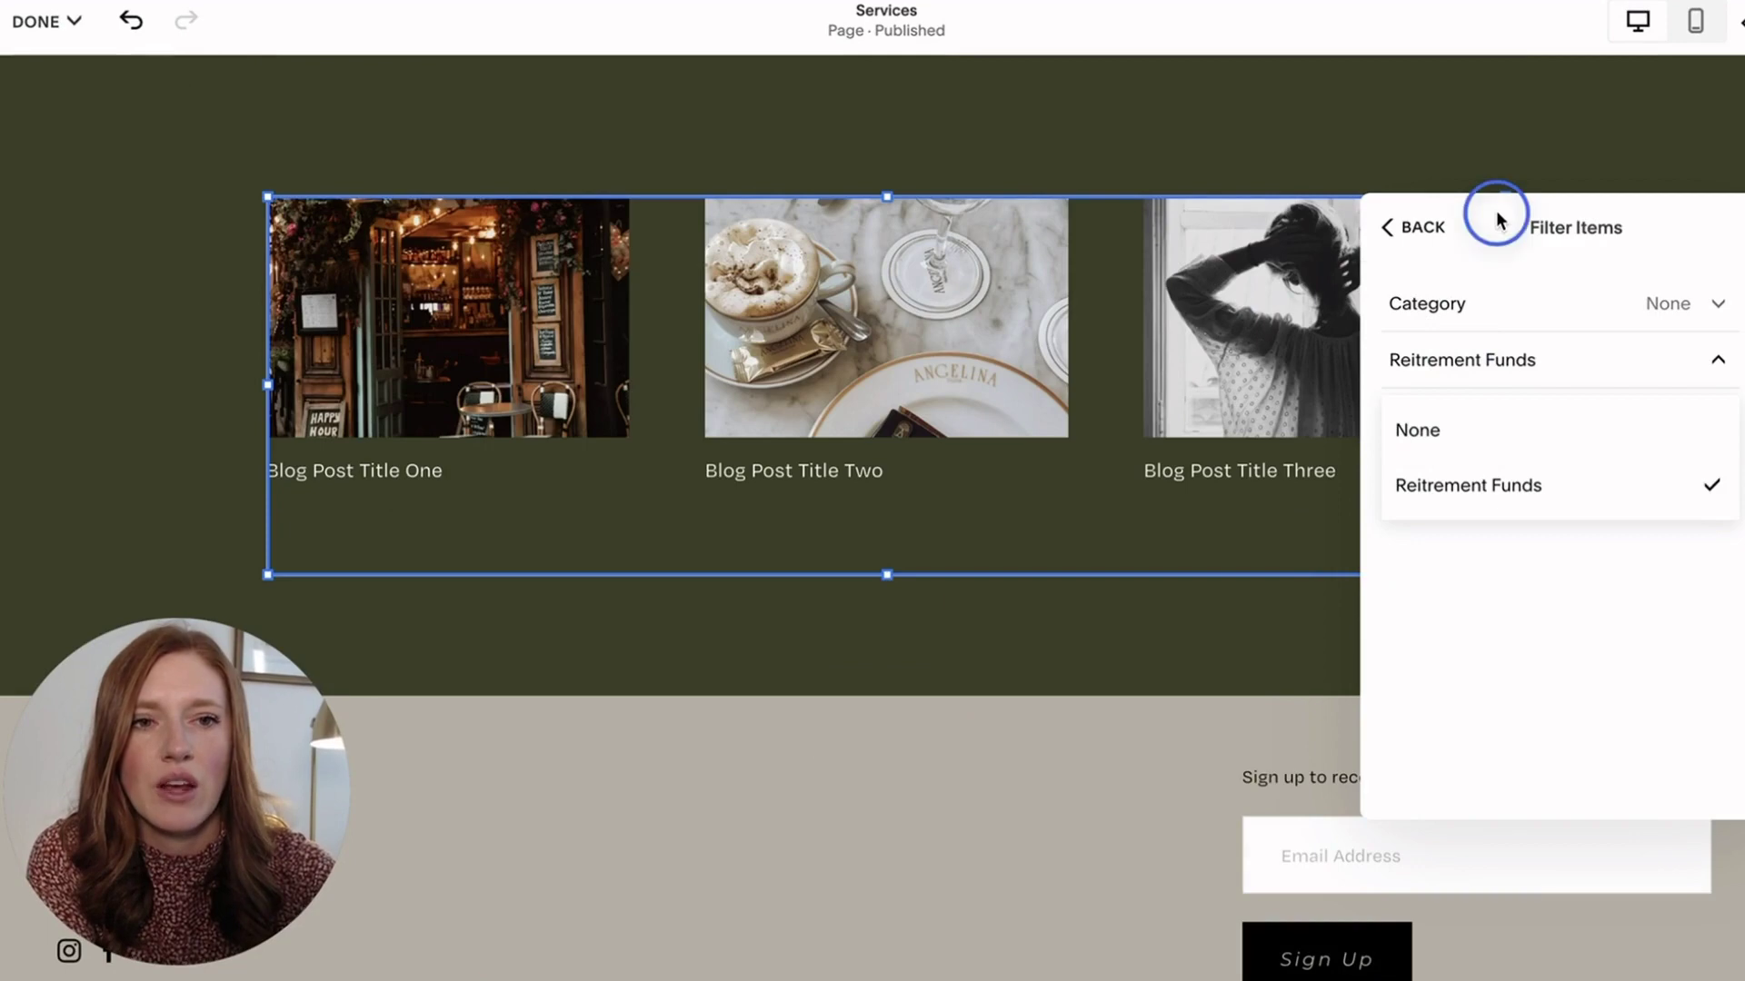
left_click(1554, 221)
left_click_drag(1482, 220, 1246, 191)
left_click(1254, 333)
left_click(1245, 455)
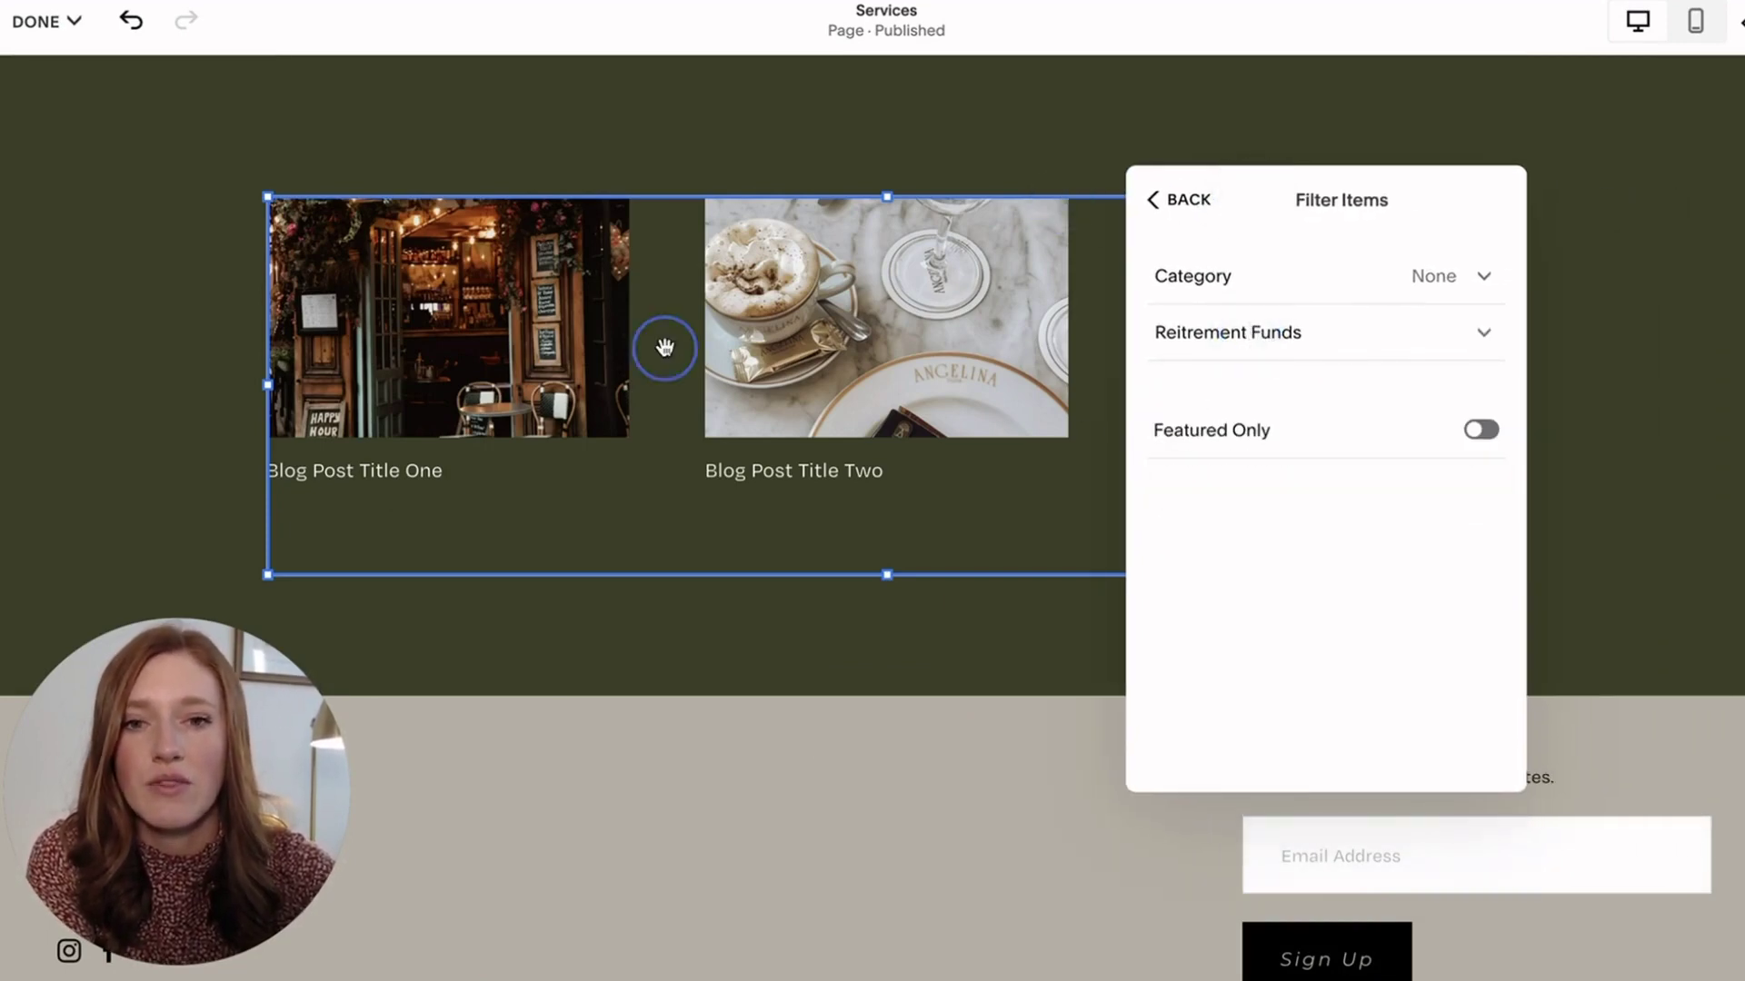
Save the Services page and open the Blog page's post list
left_click(41, 21)
left_click(50, 92)
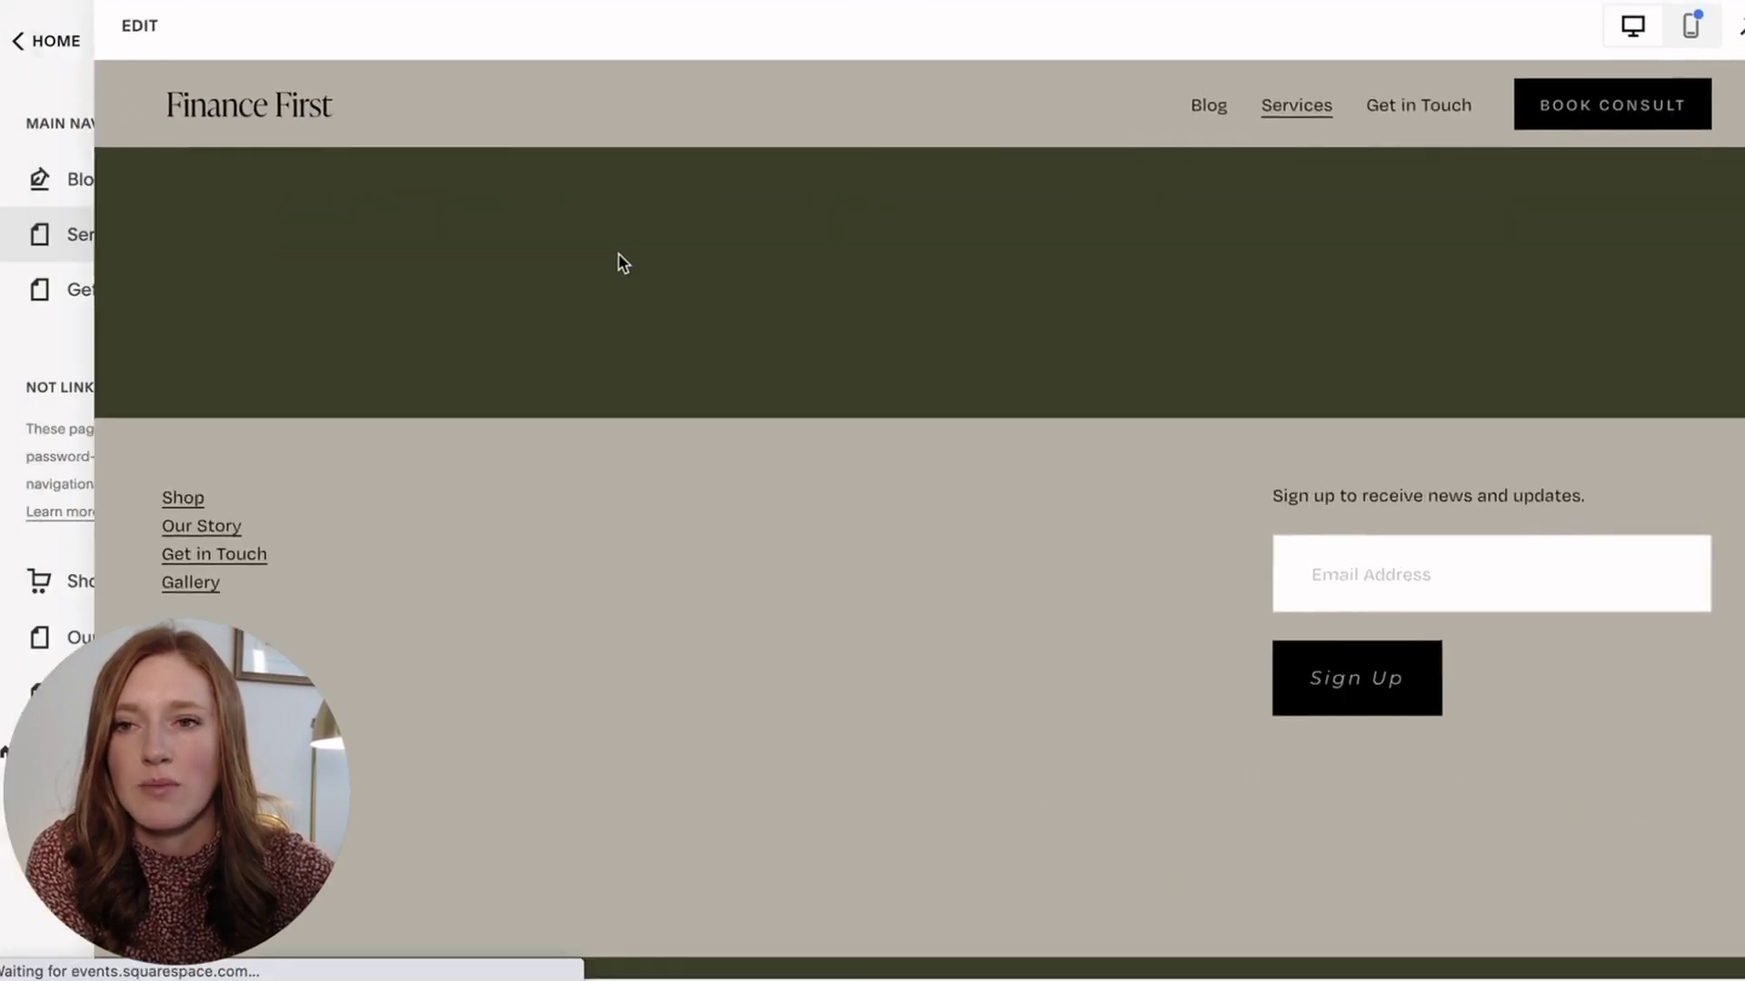
left_click(141, 187)
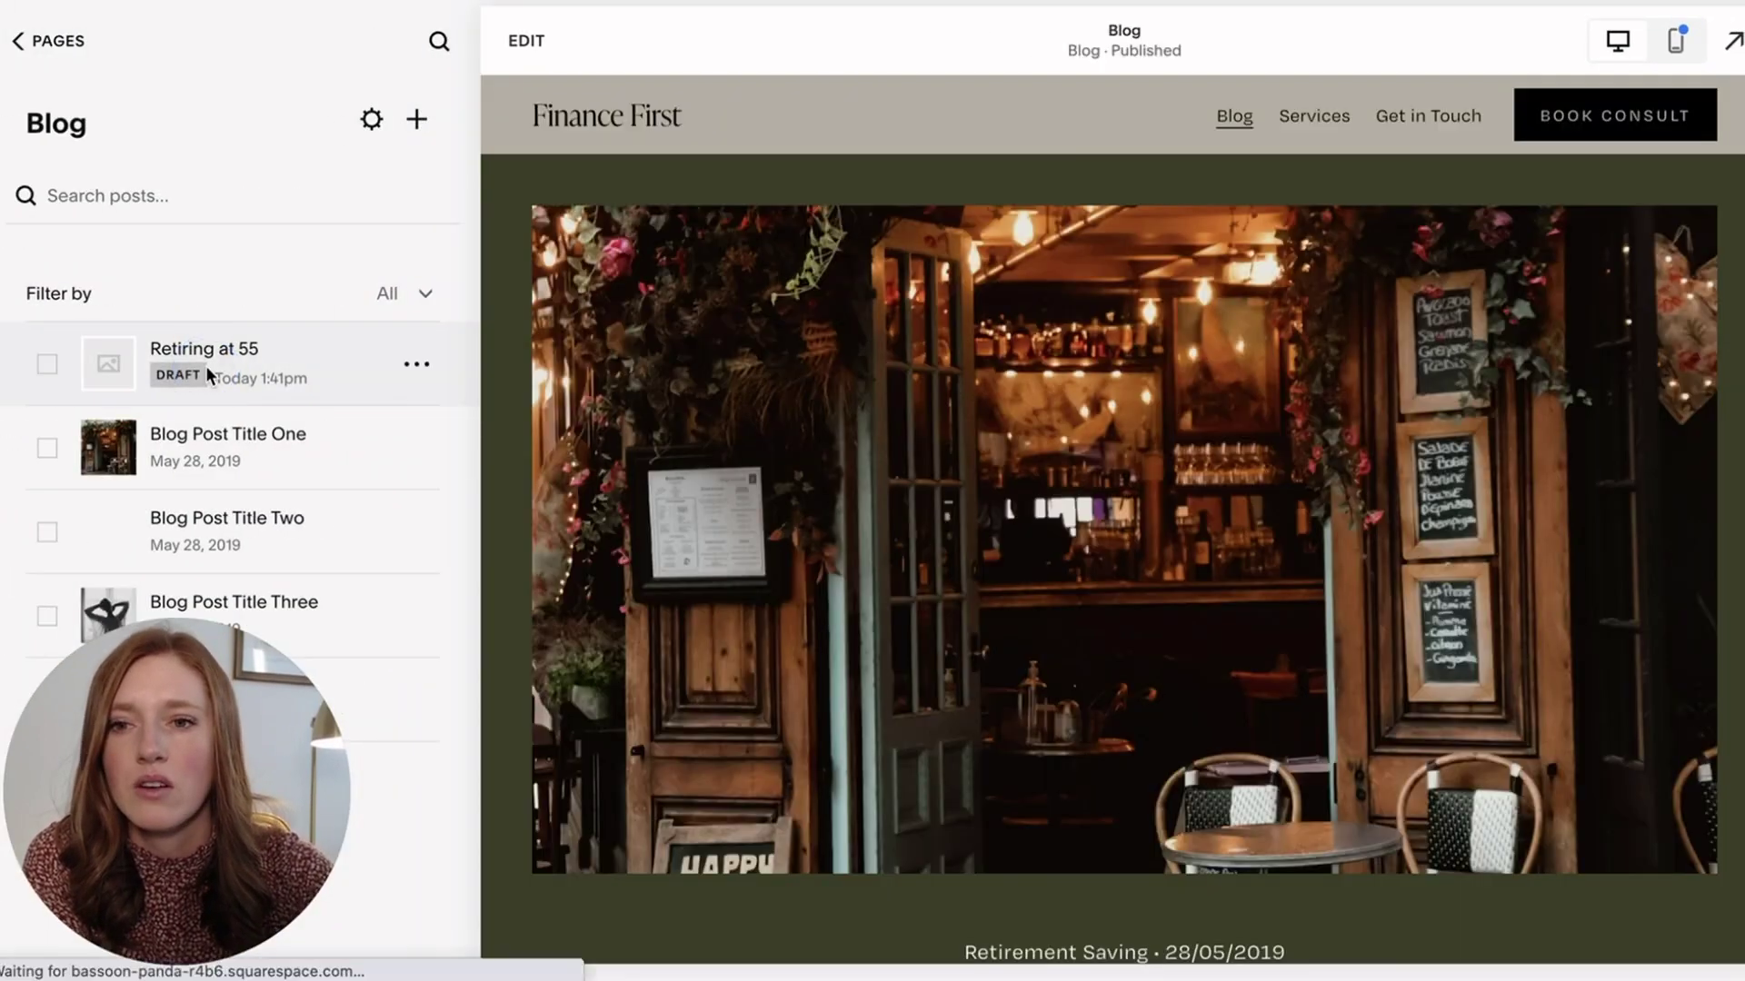
Publish the Retiring at 55 draft post, then return to the Services page
left_click(219, 361)
left_click(525, 43)
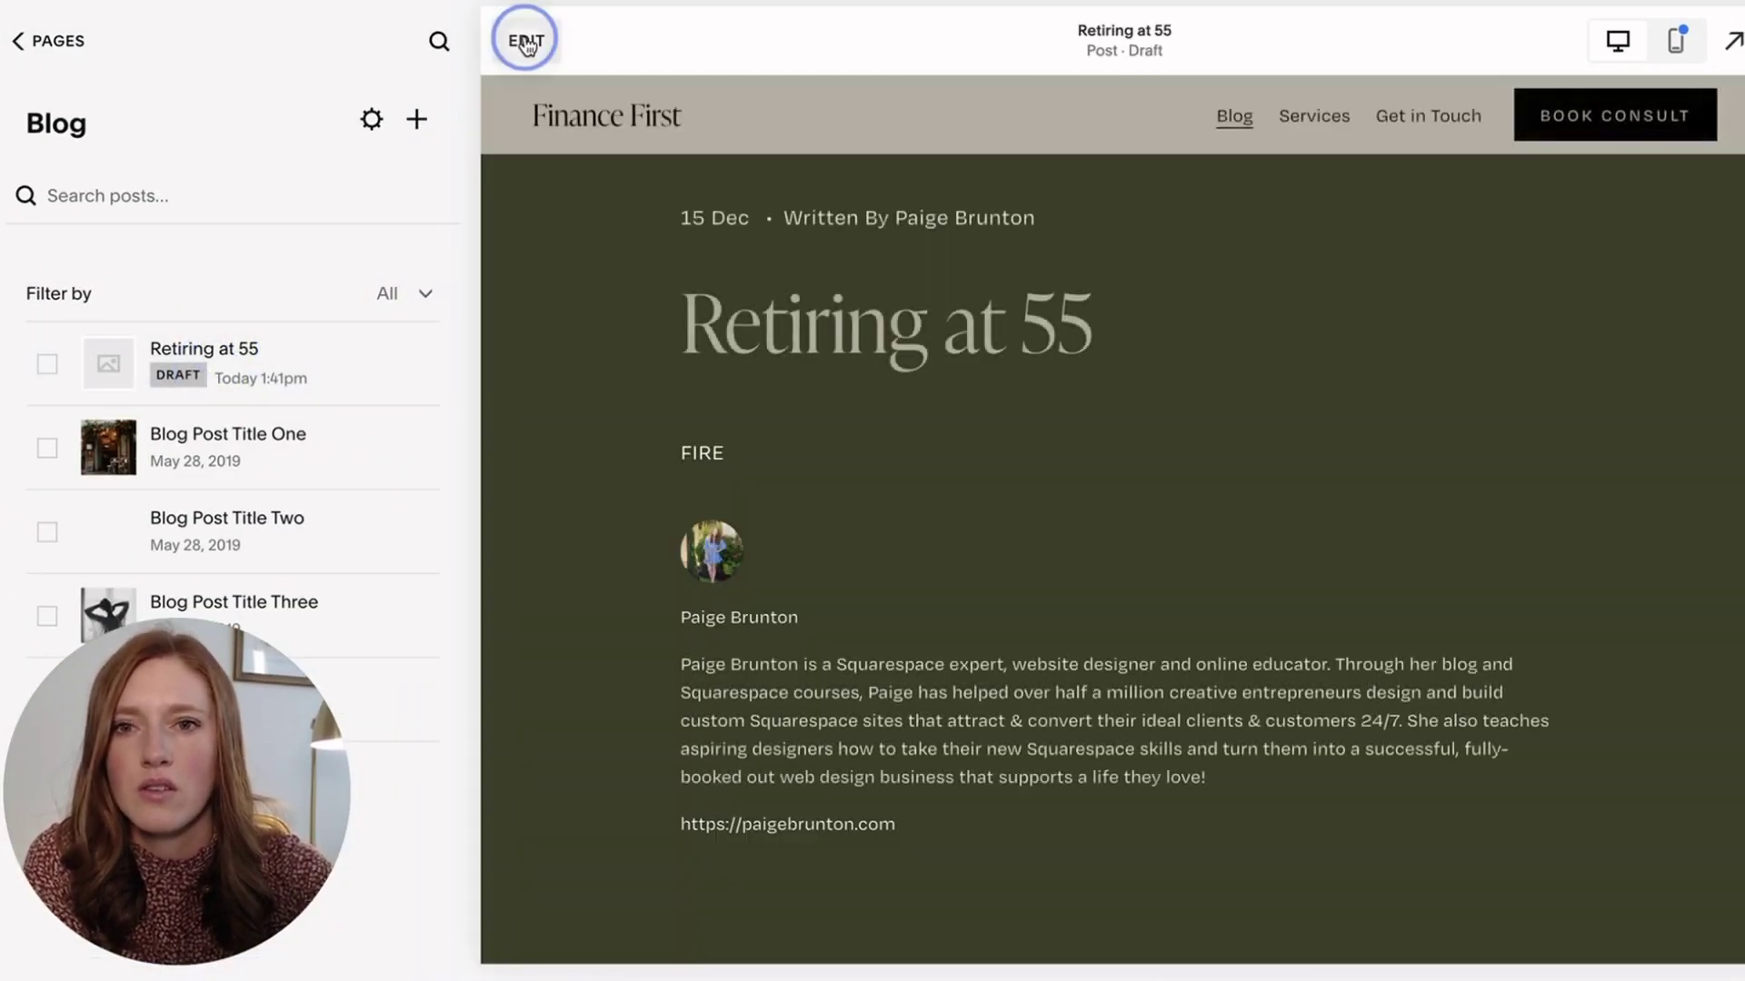
left_click(41, 21)
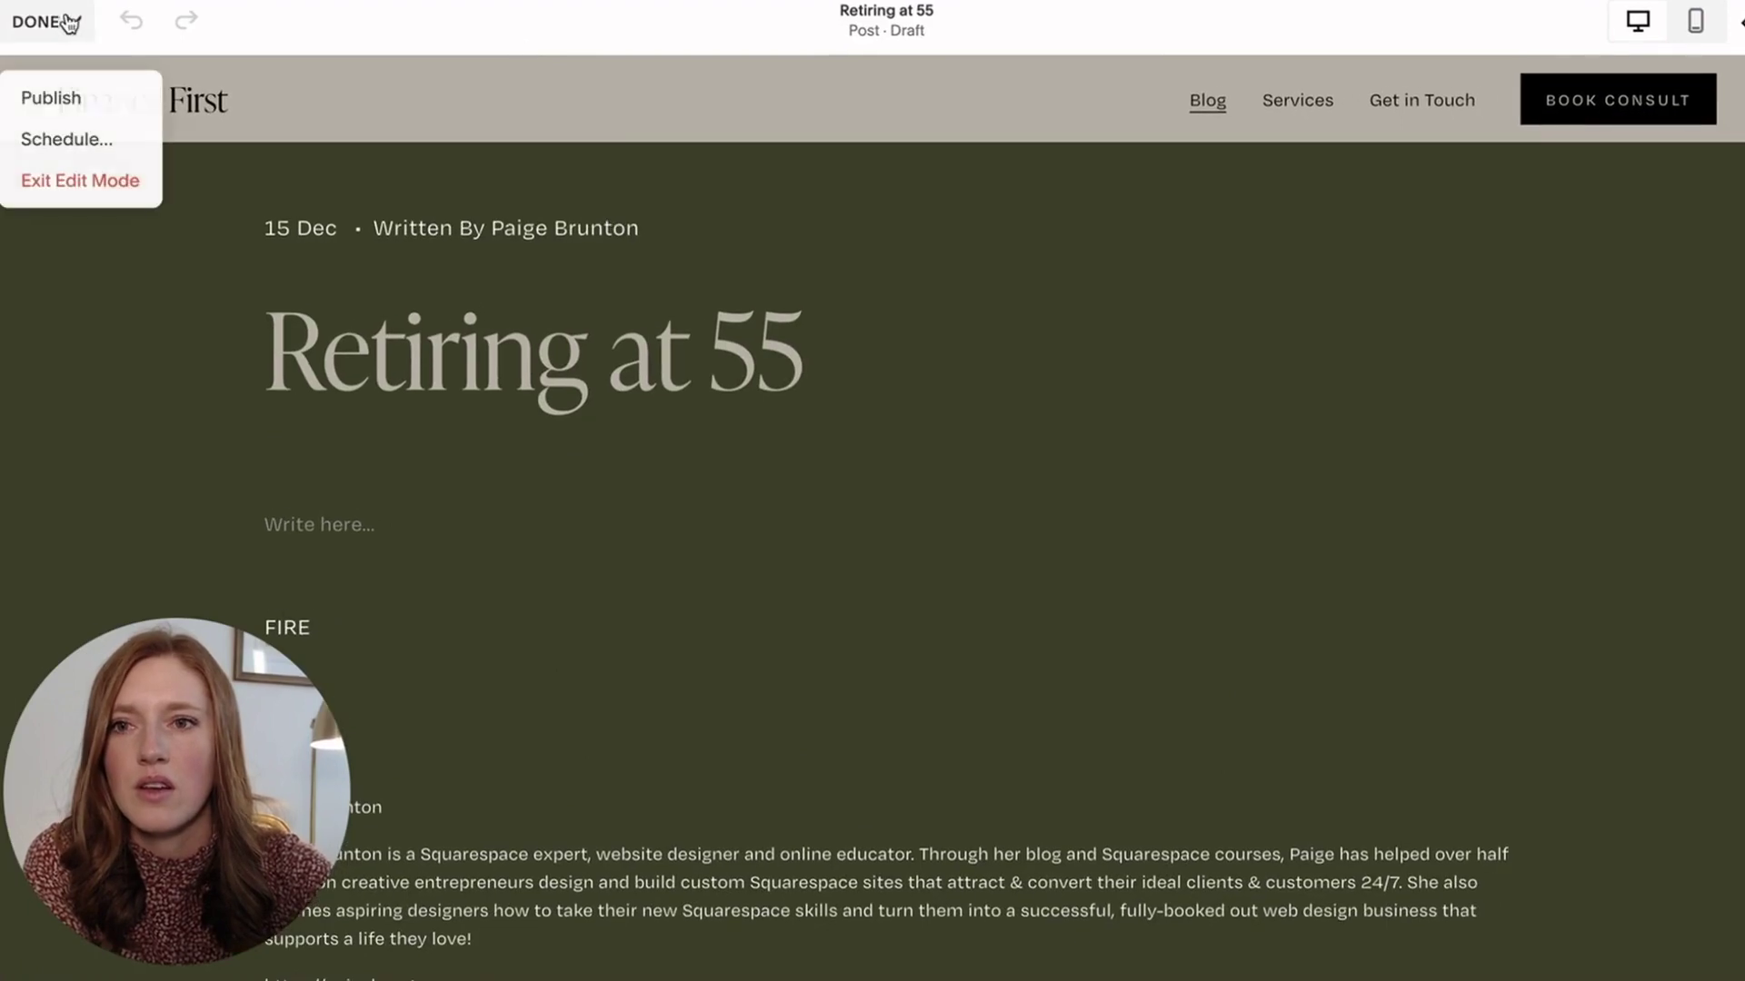
left_click(44, 98)
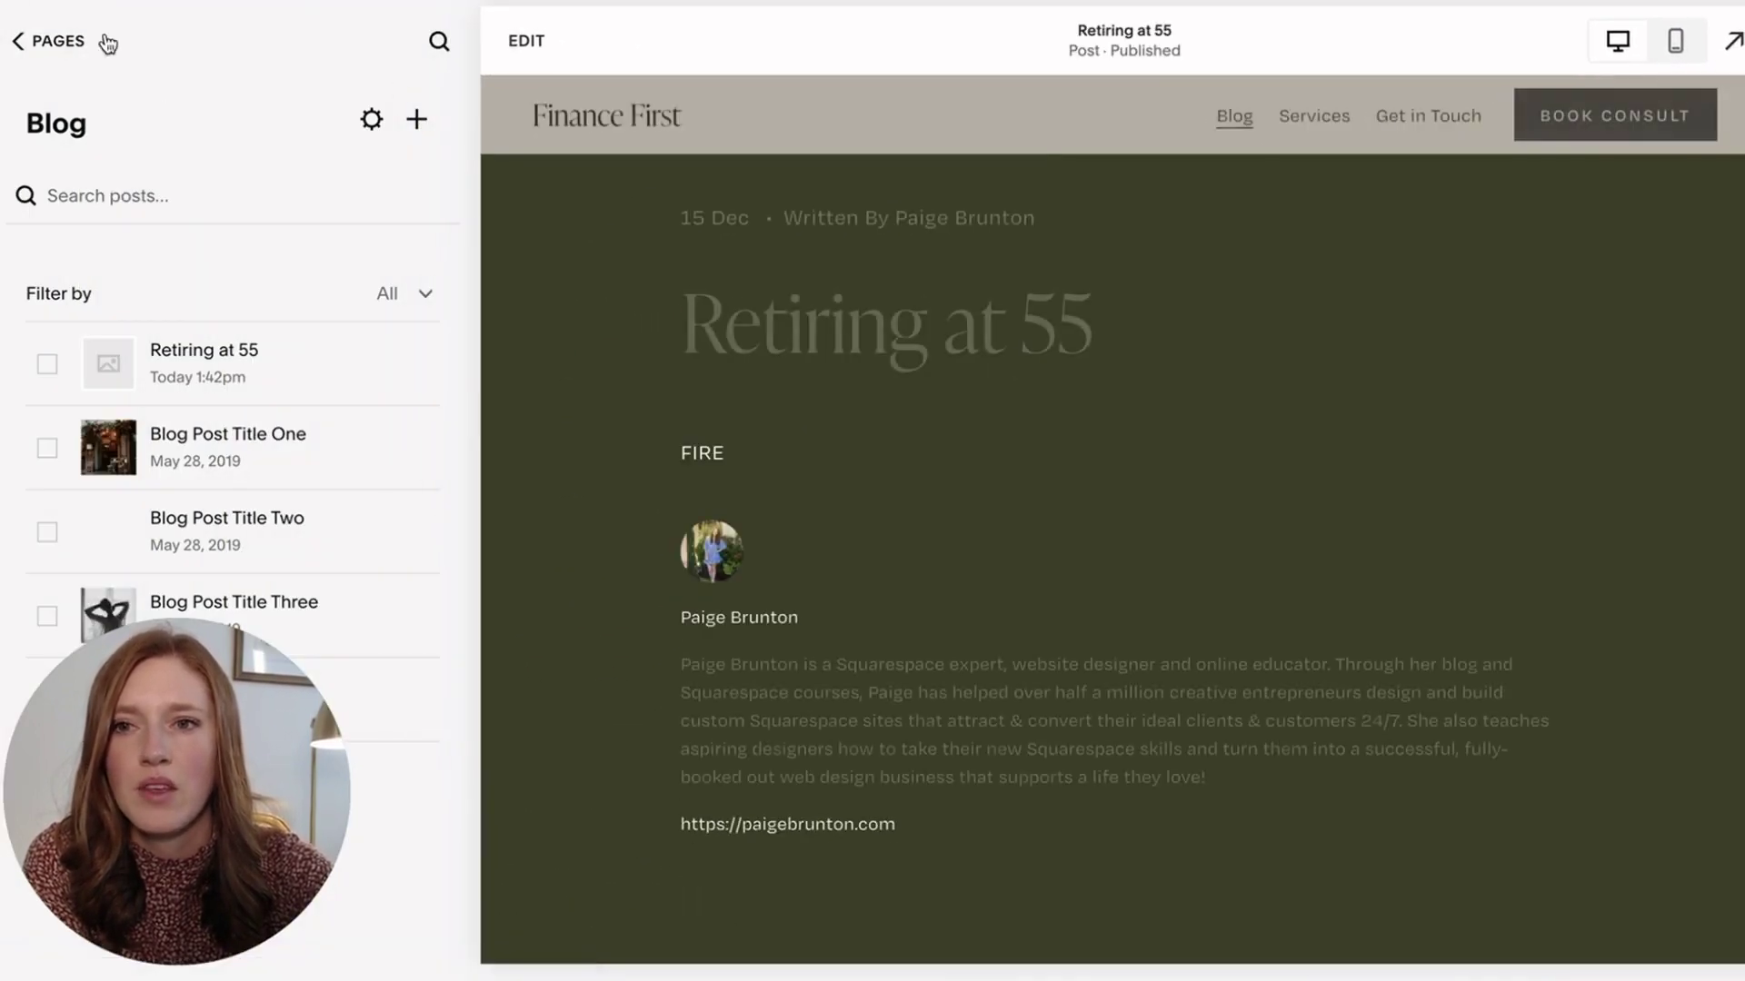
left_click(1312, 227)
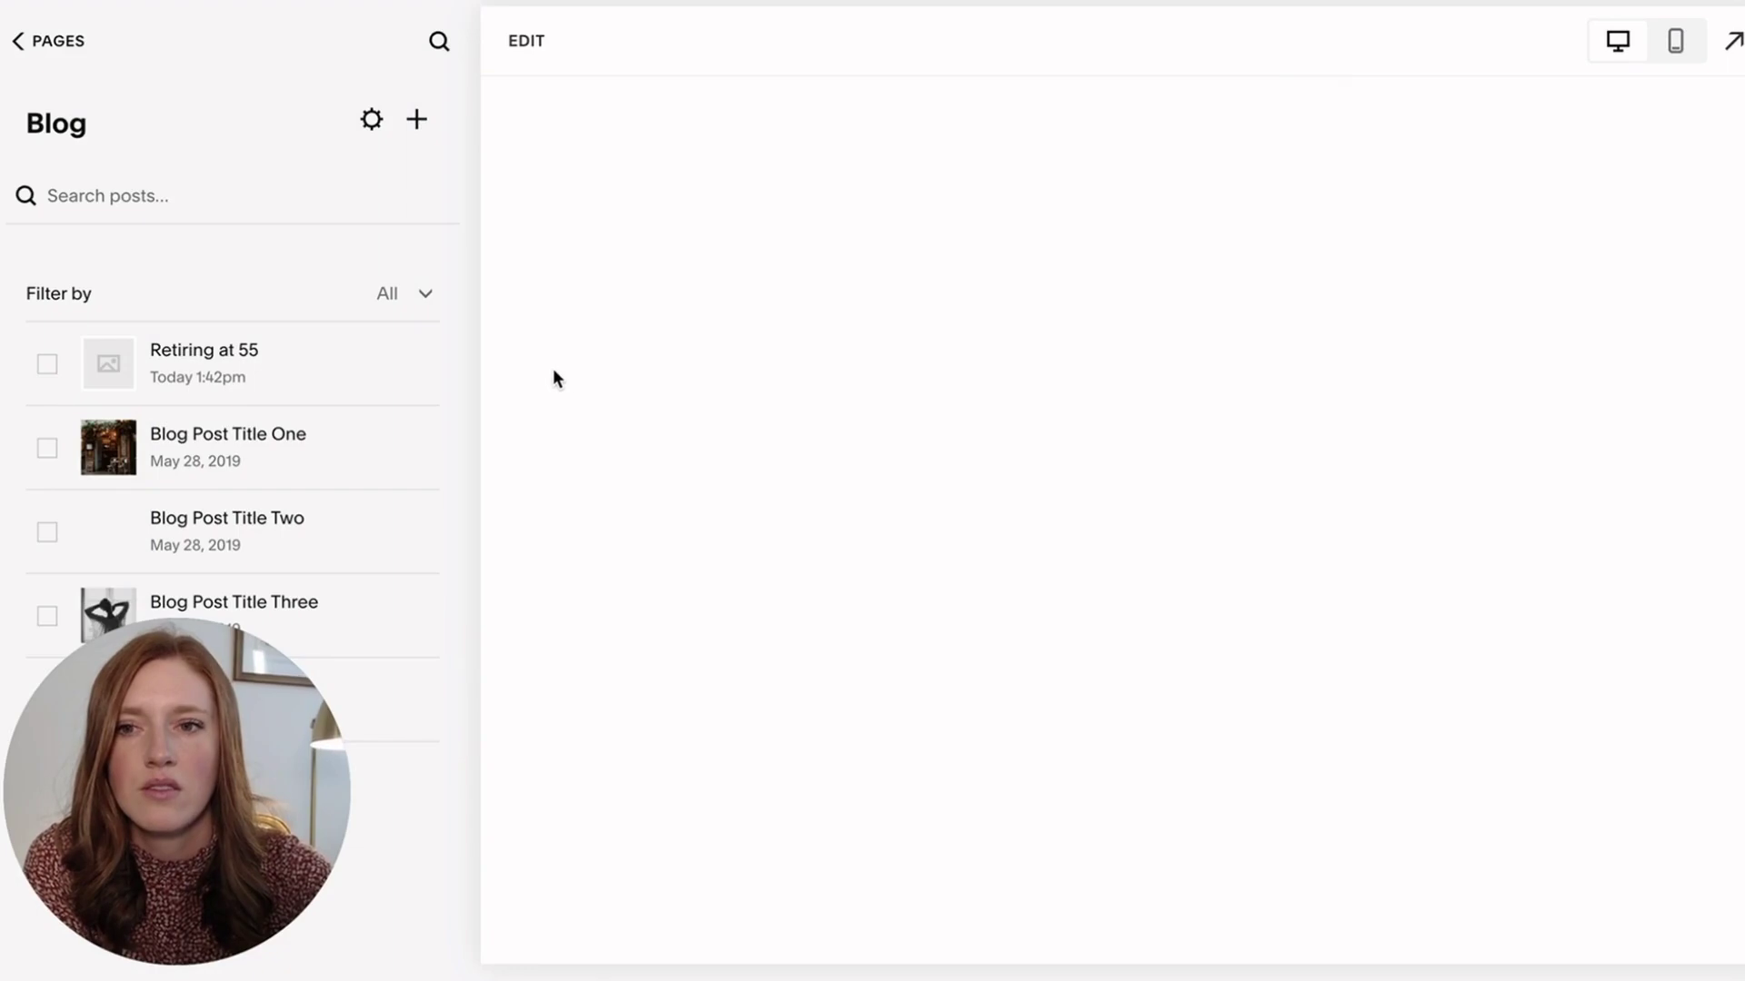
scroll(532, 378, "down", 4)
Add FIRE to the summary block's tag filter alongside Reitrement Funds and save the Services page
scroll(536, 378, "down", 5)
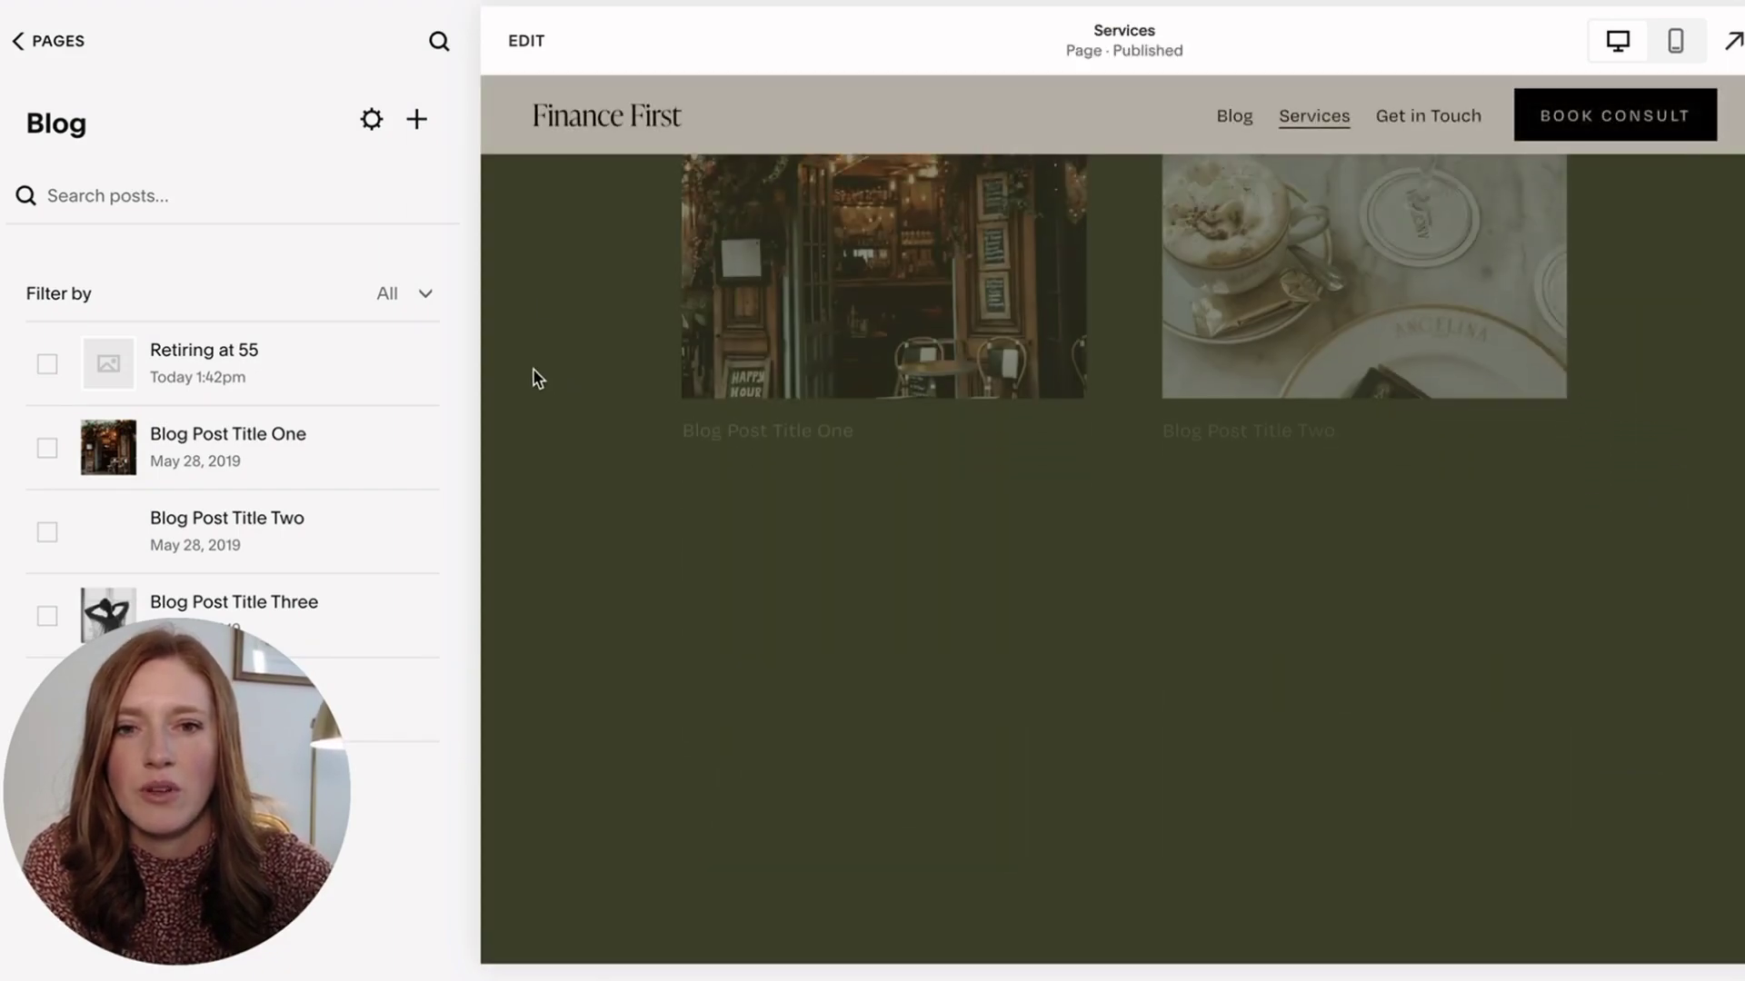
left_click(526, 40)
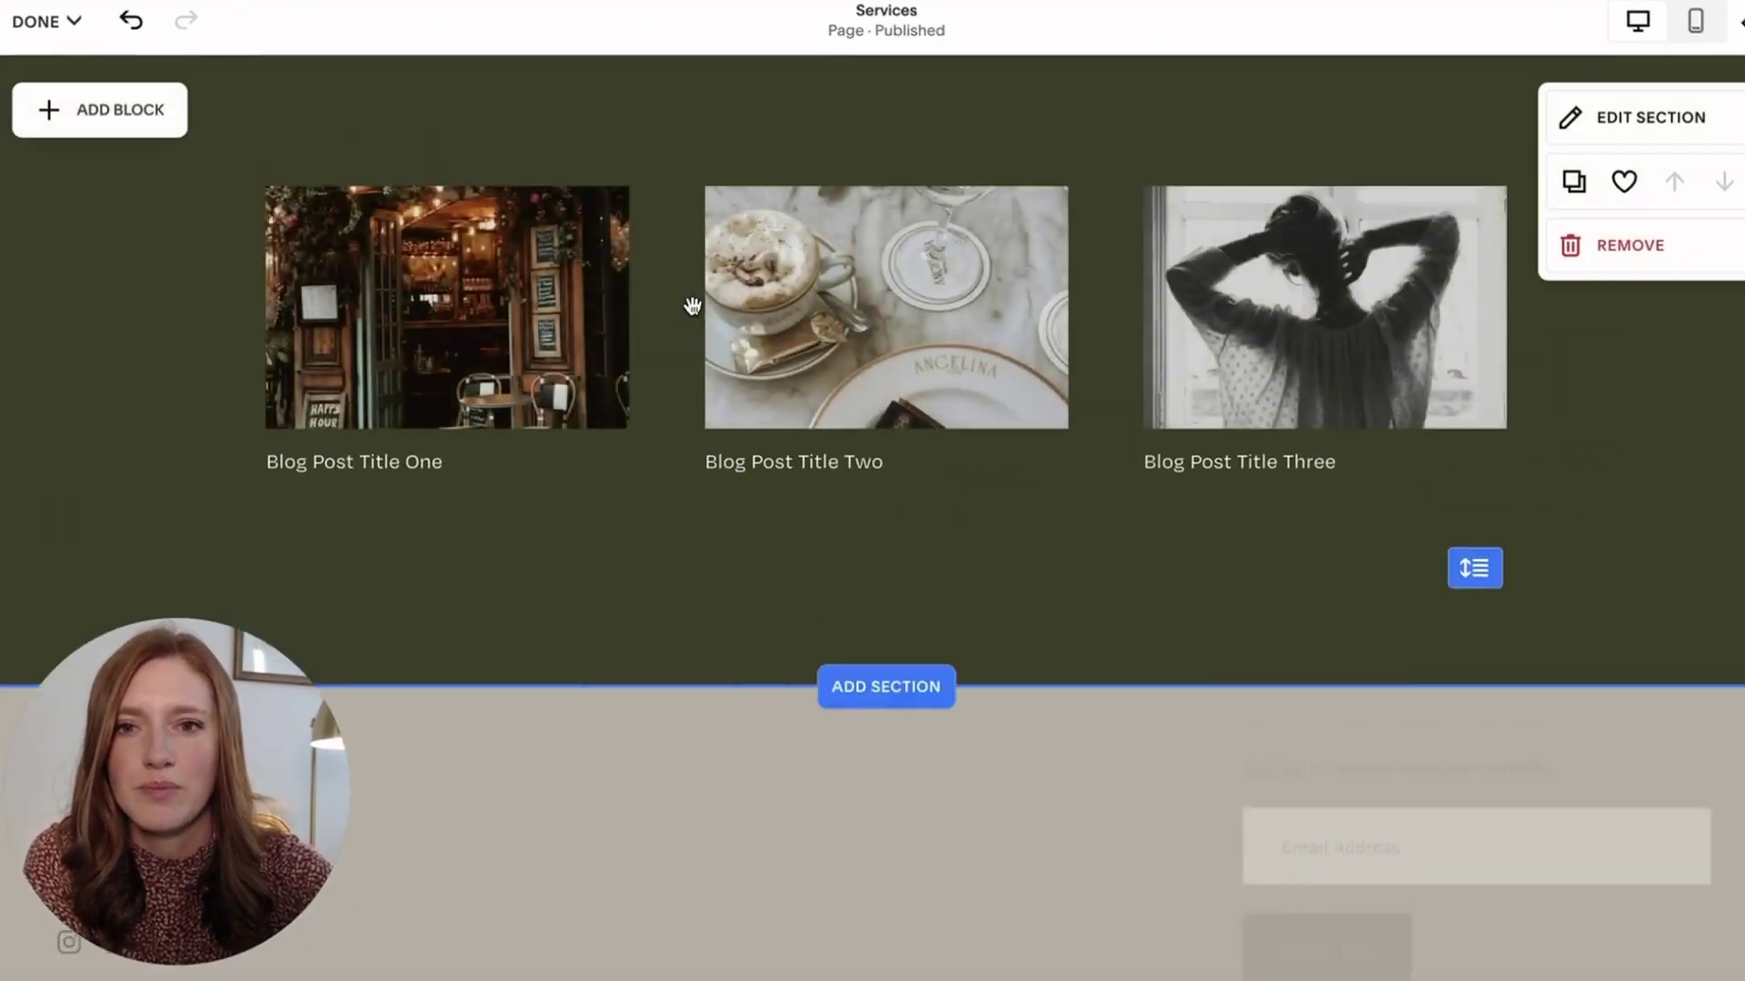
scroll(494, 390, "up", 2)
left_click(495, 389)
left_click(293, 274)
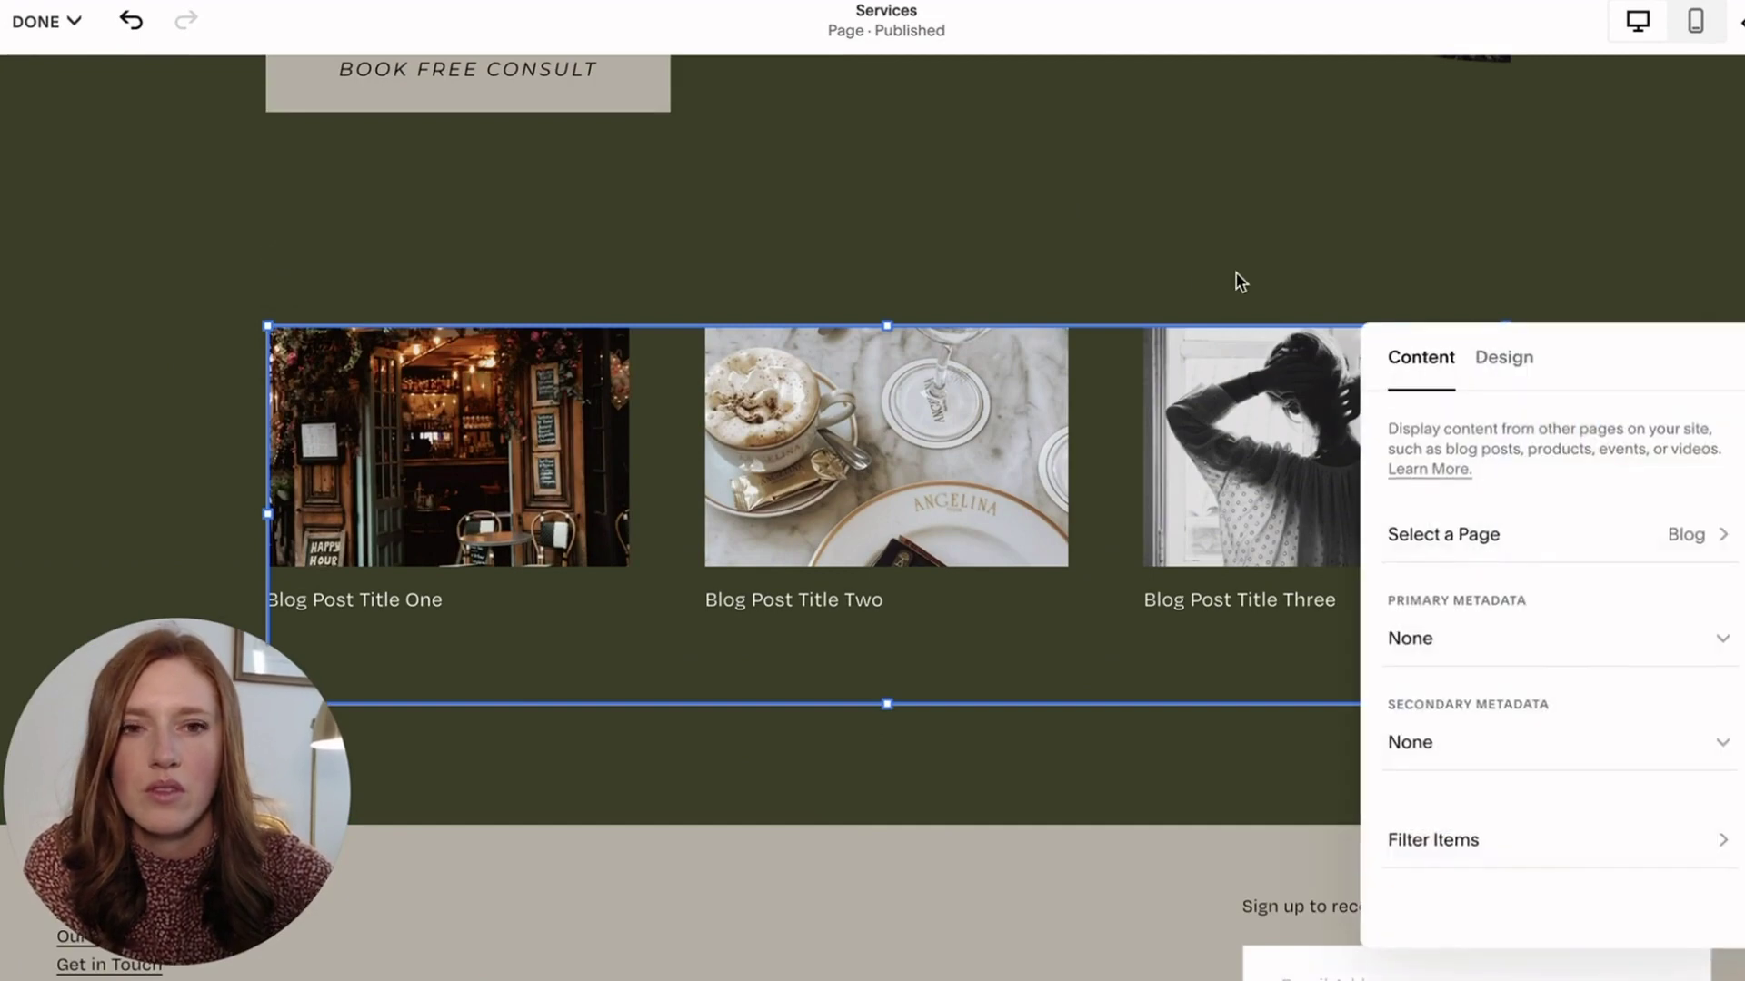
left_click(1464, 841)
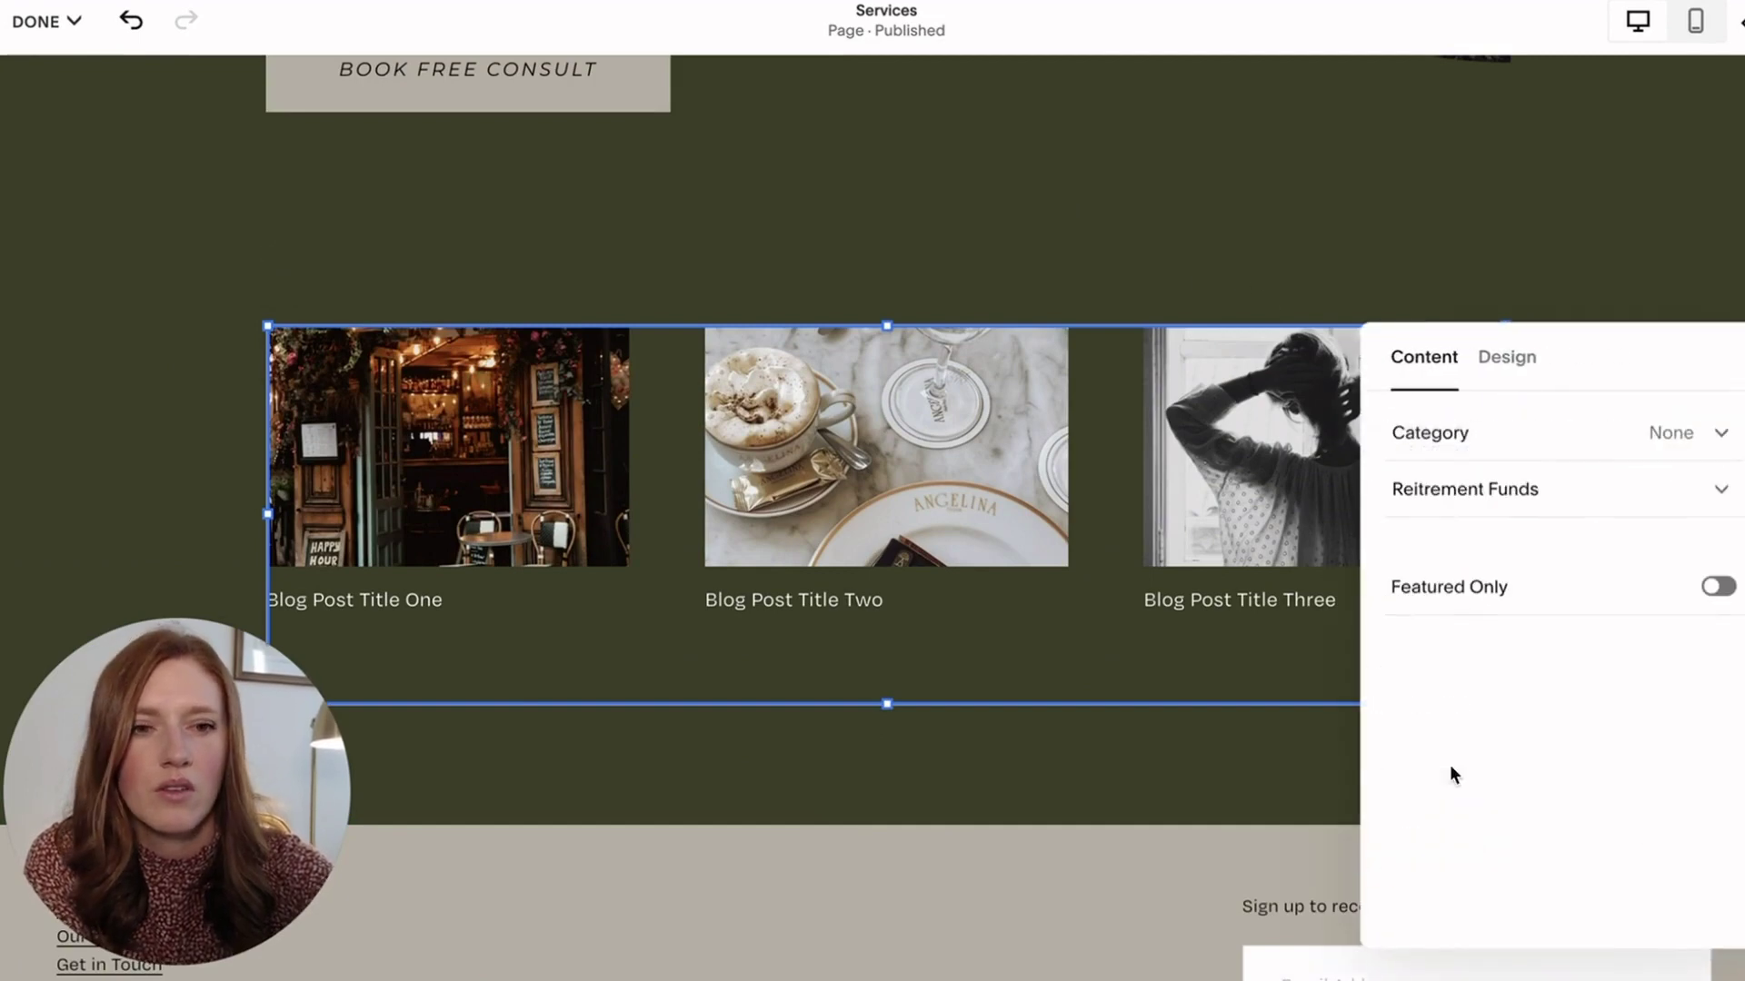
left_click(1442, 488)
left_click(1416, 613)
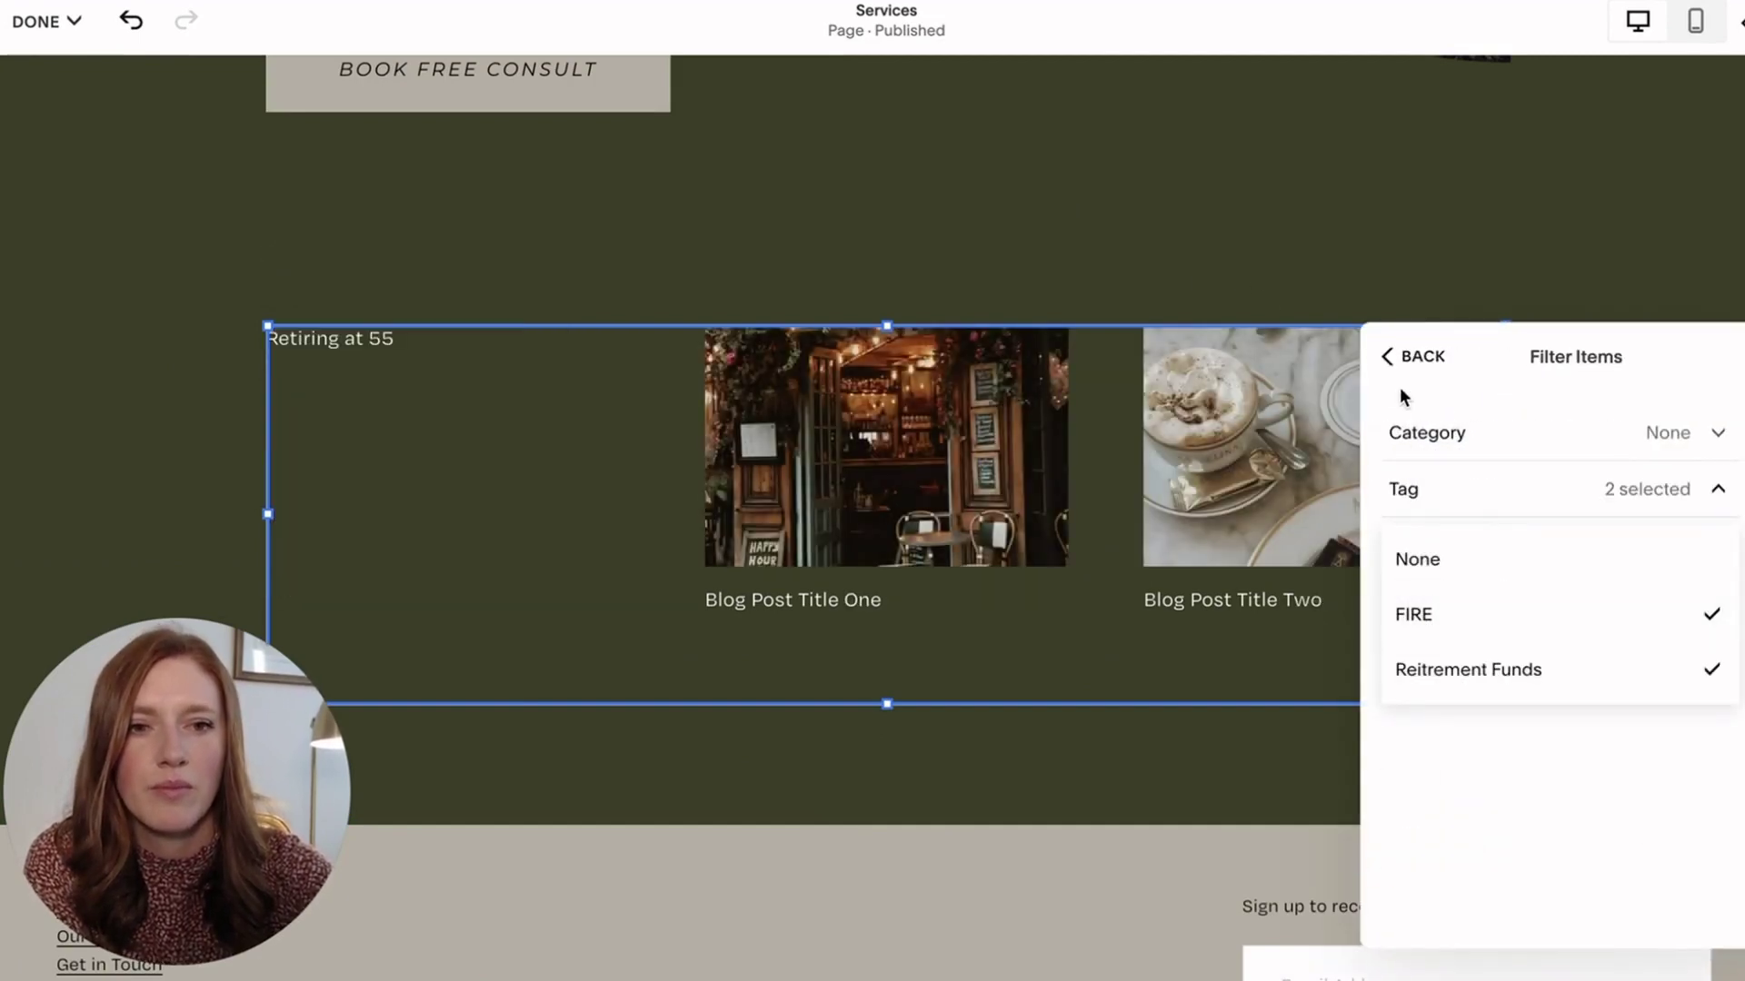
left_click(717, 245)
left_click(27, 22)
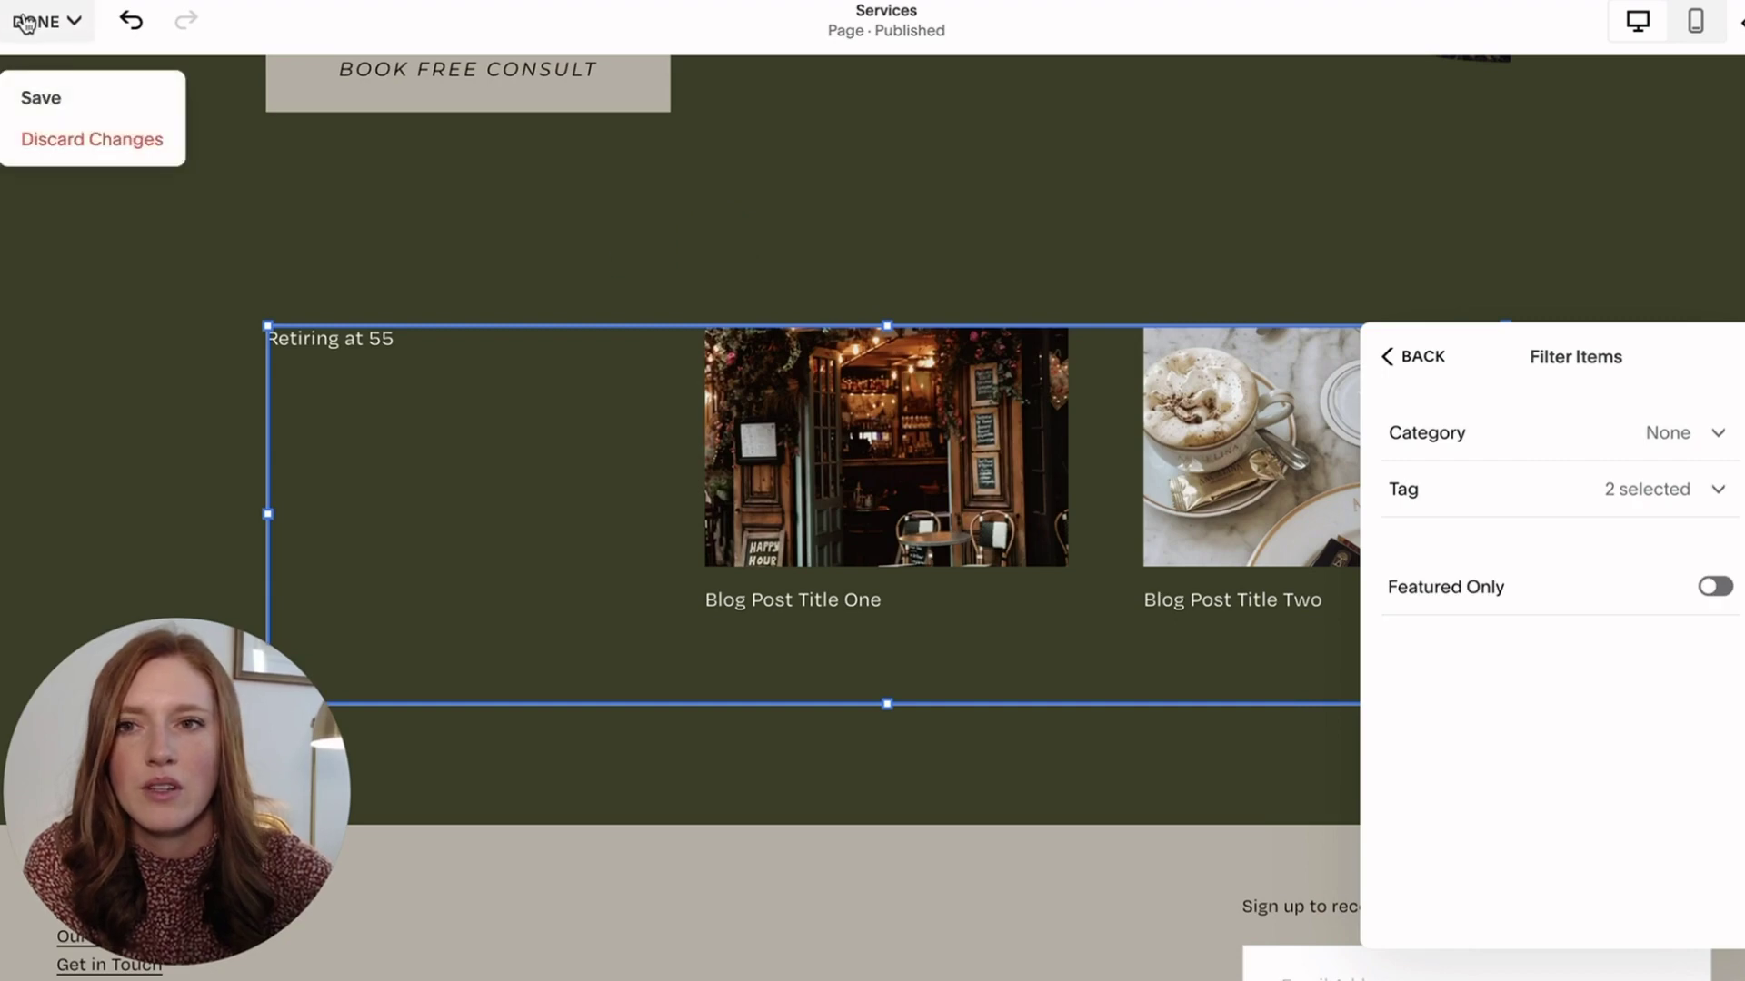
left_click(46, 100)
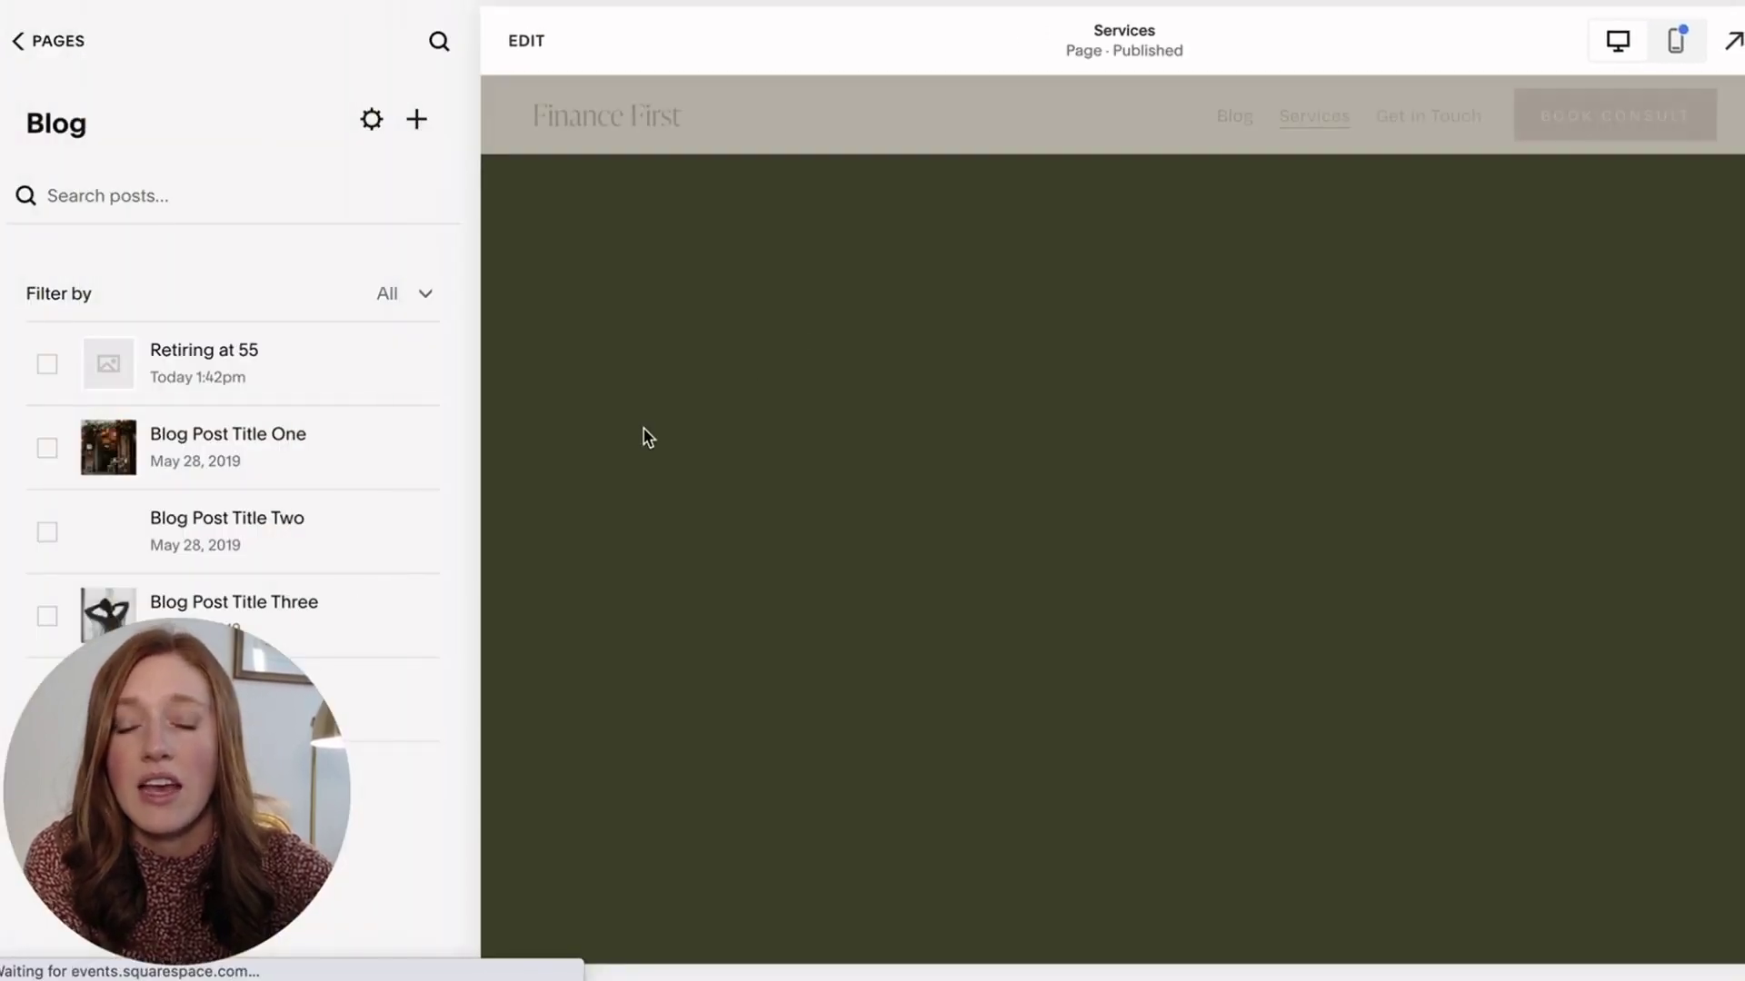
Drag the summary block's Number of Items slider from 3 up to 11
scroll(559, 518, "up", 2)
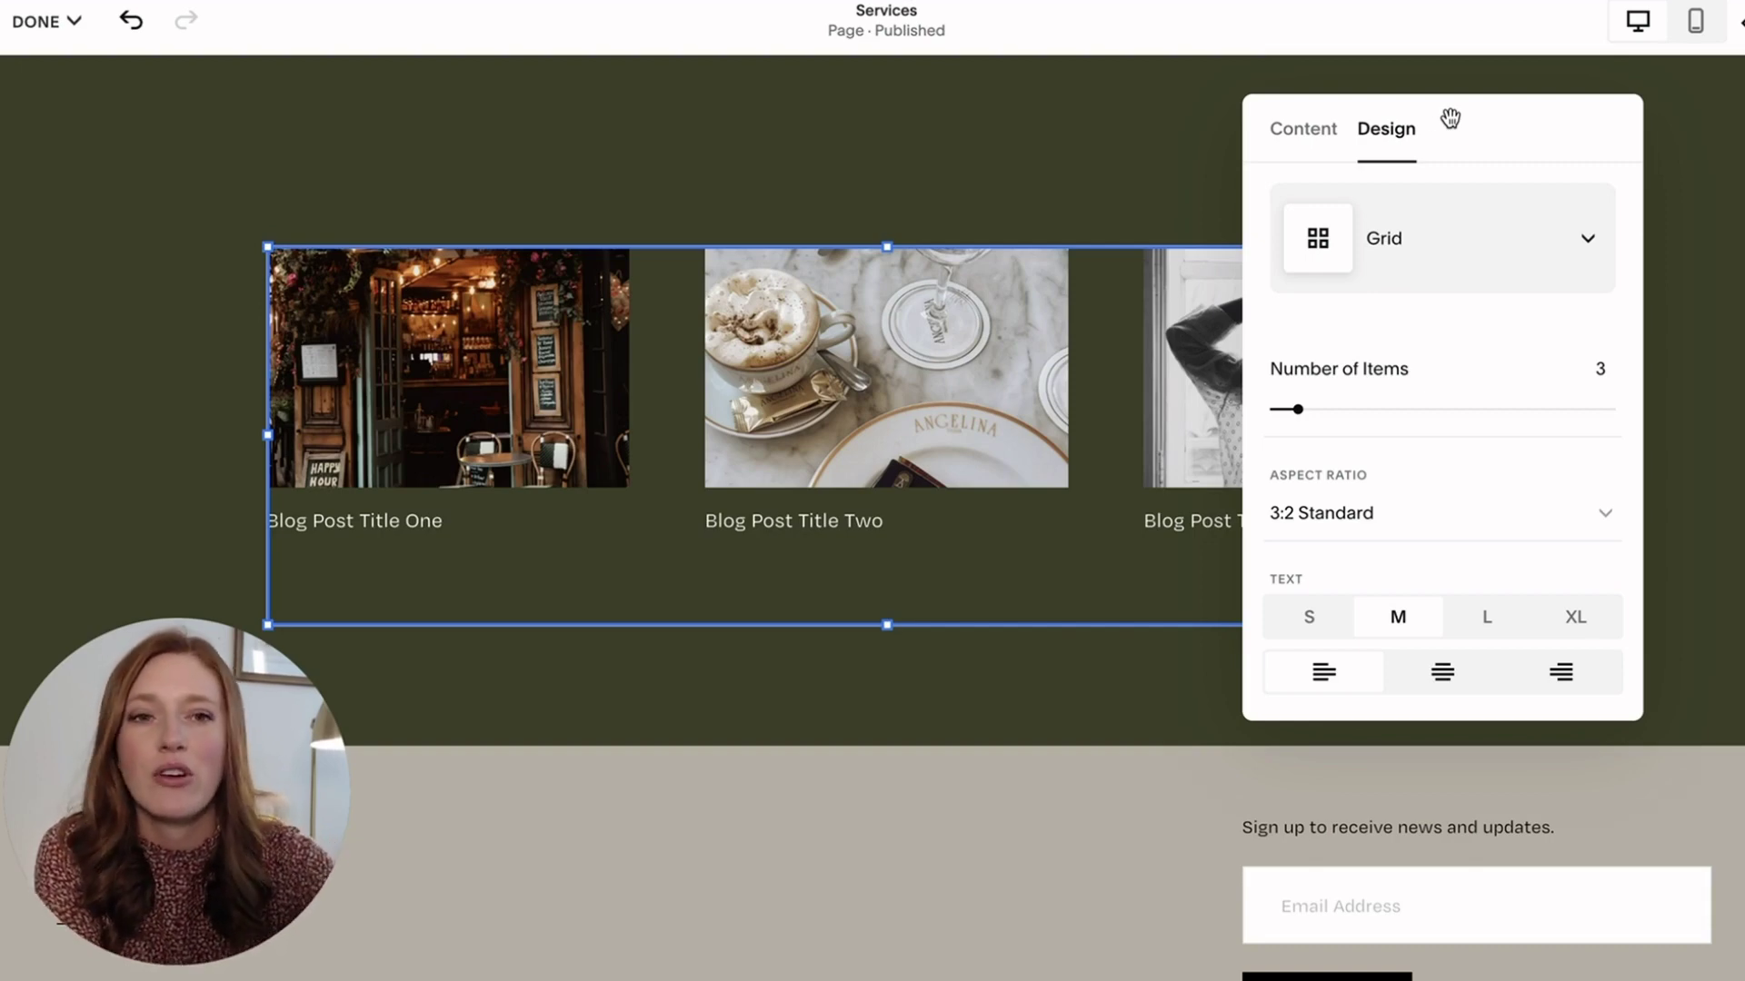
left_click_drag(1298, 409, 1656, 424)
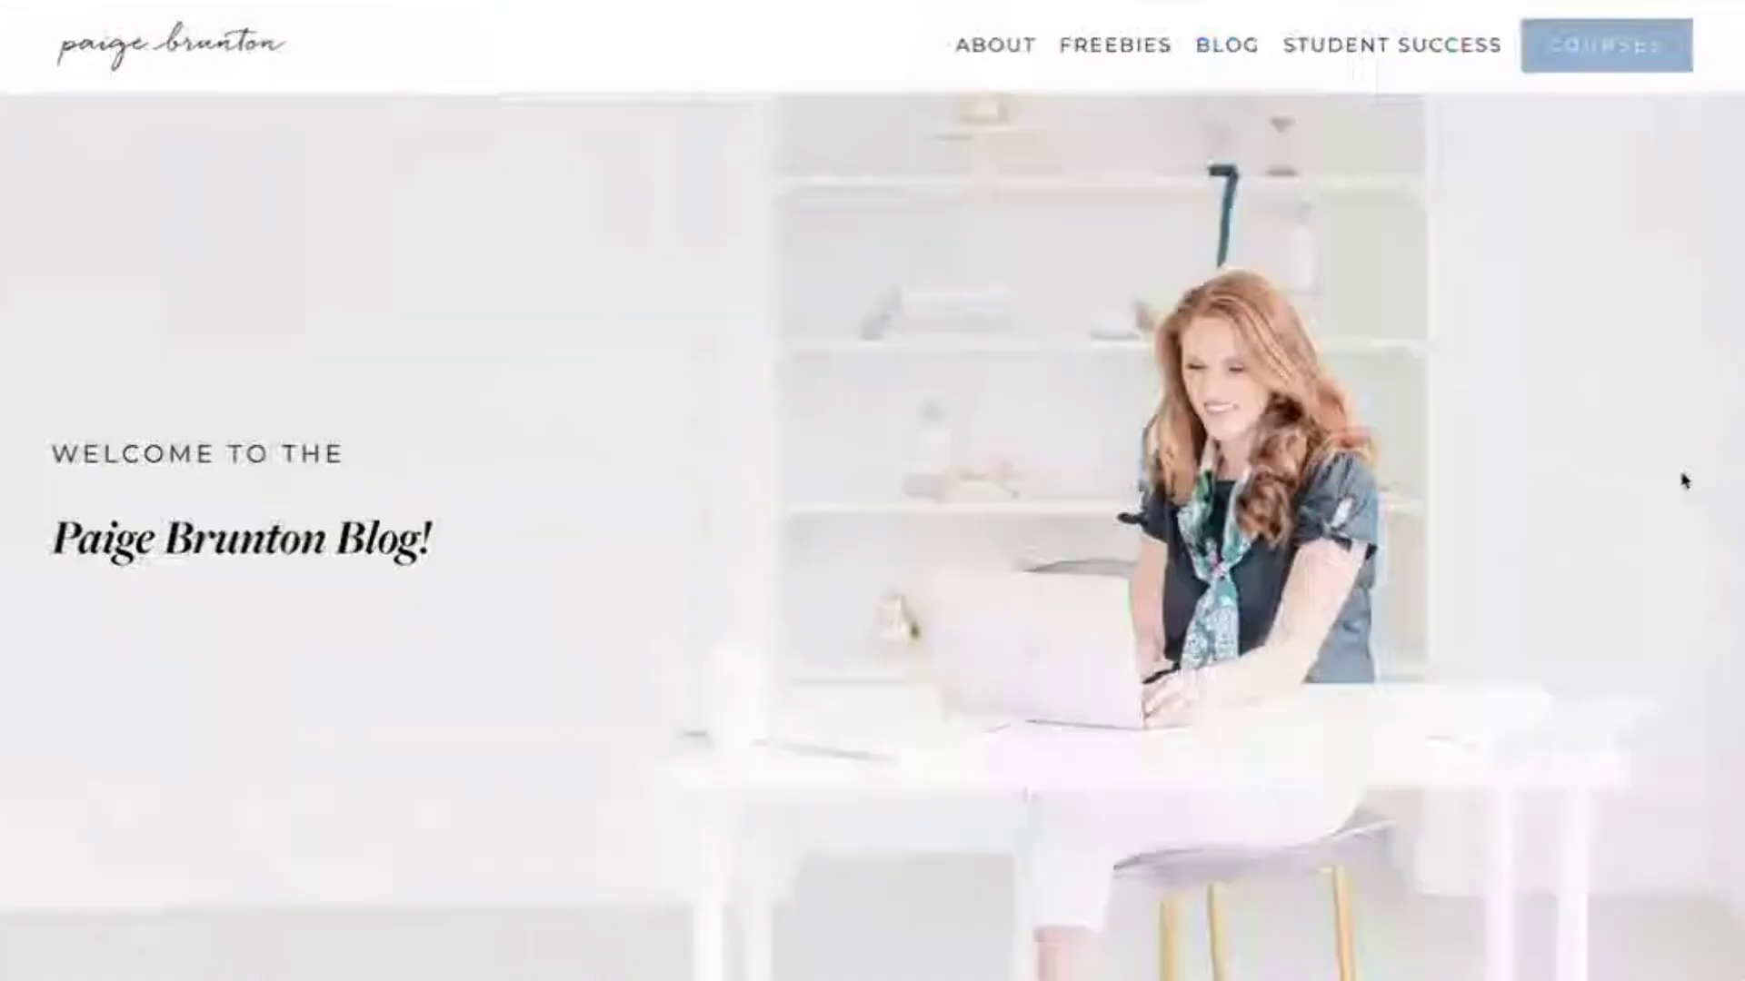
Scroll through the live paigebrunton.com blog's monthly post grids
scroll(1683, 482, "down", 5)
scroll(1684, 482, "down", 10)
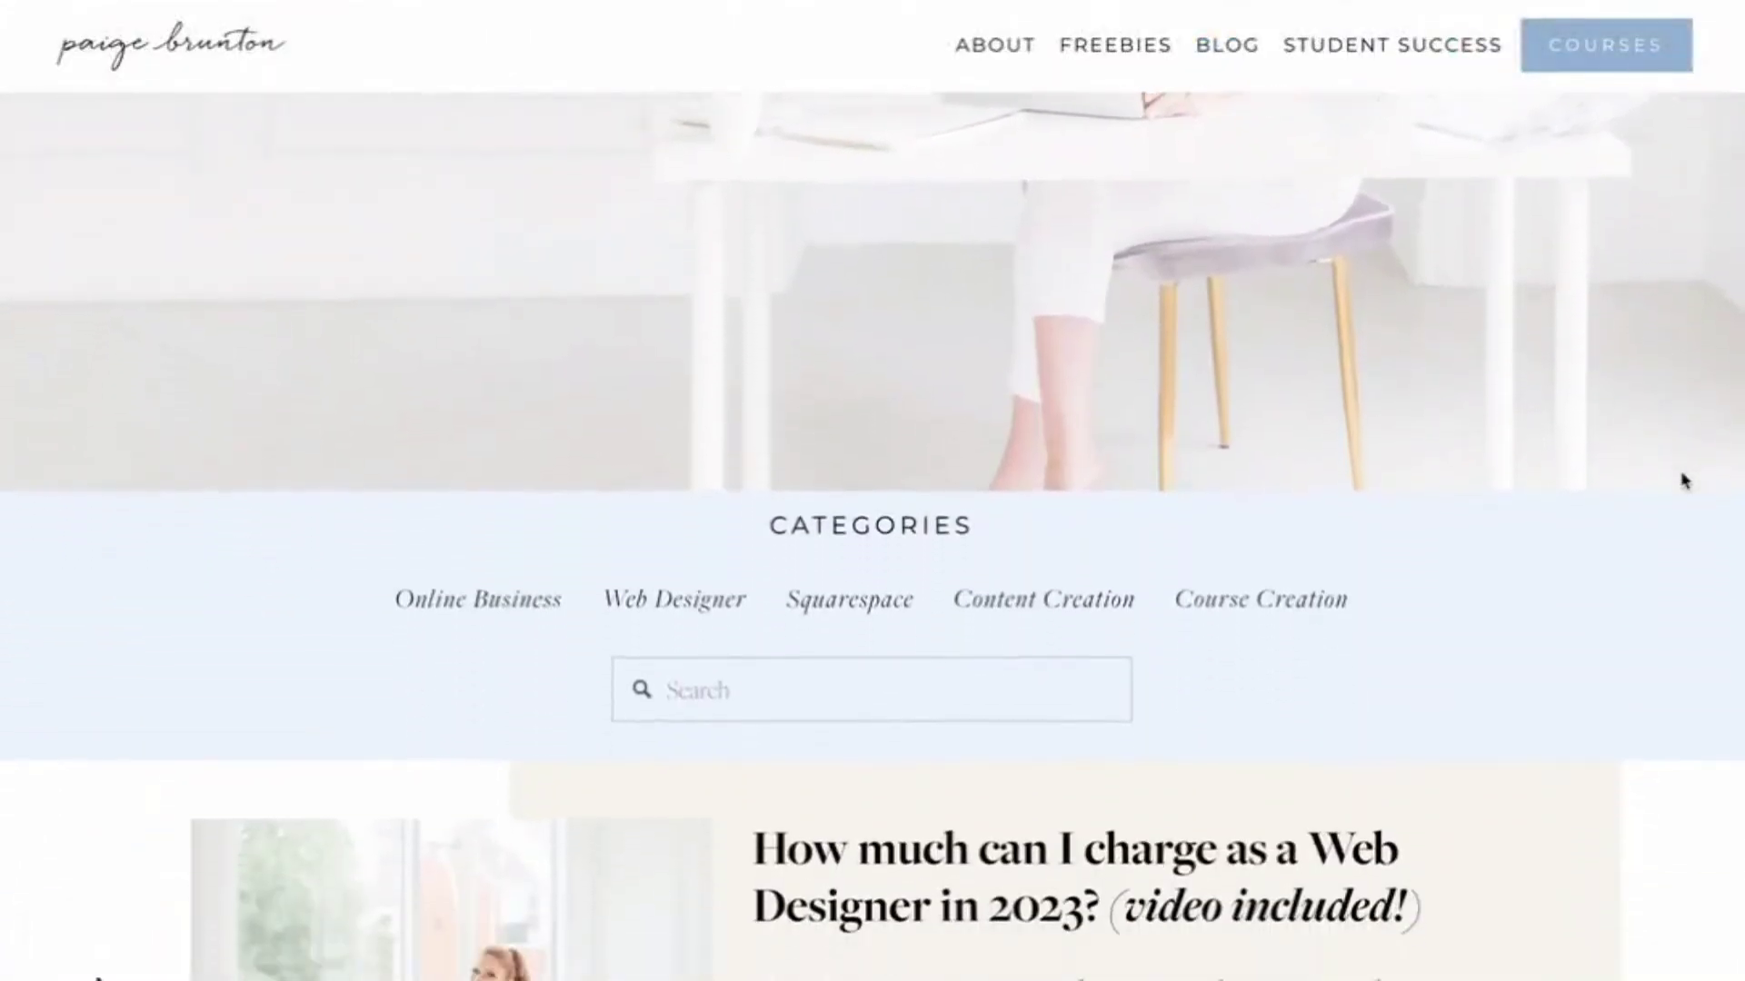
scroll(1684, 482, "down", 5)
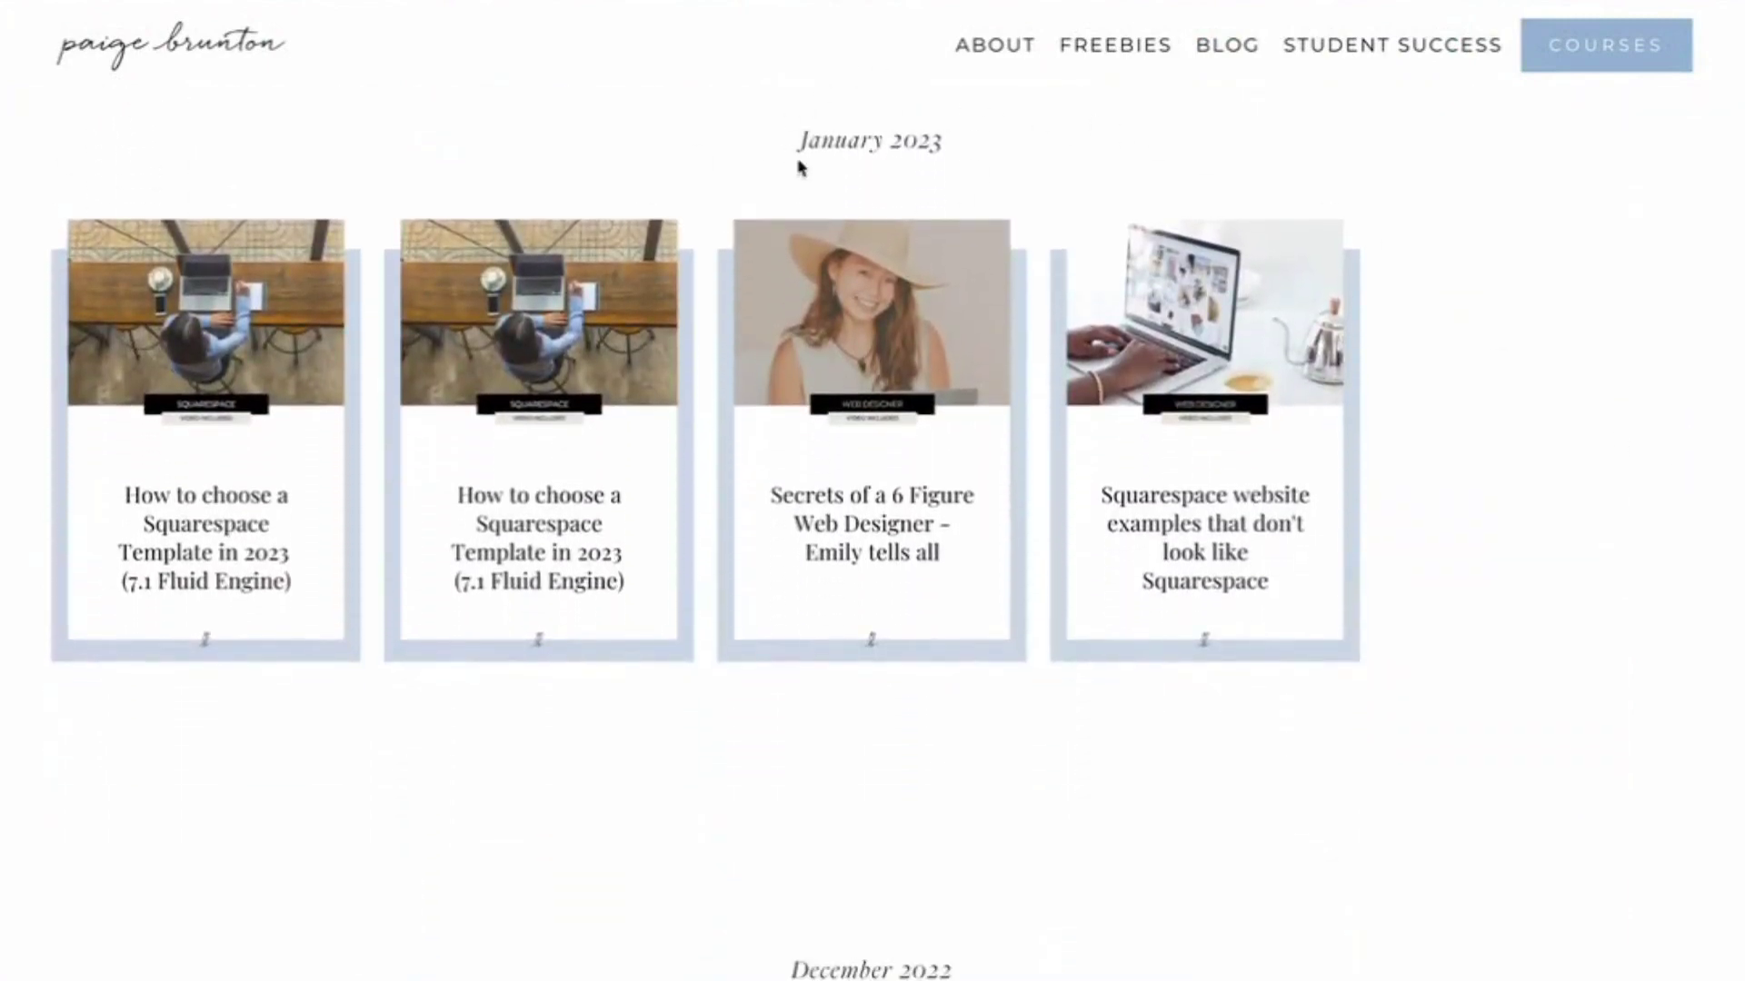
scroll(1655, 577, "down", 5)
scroll(1655, 576, "down", 8)
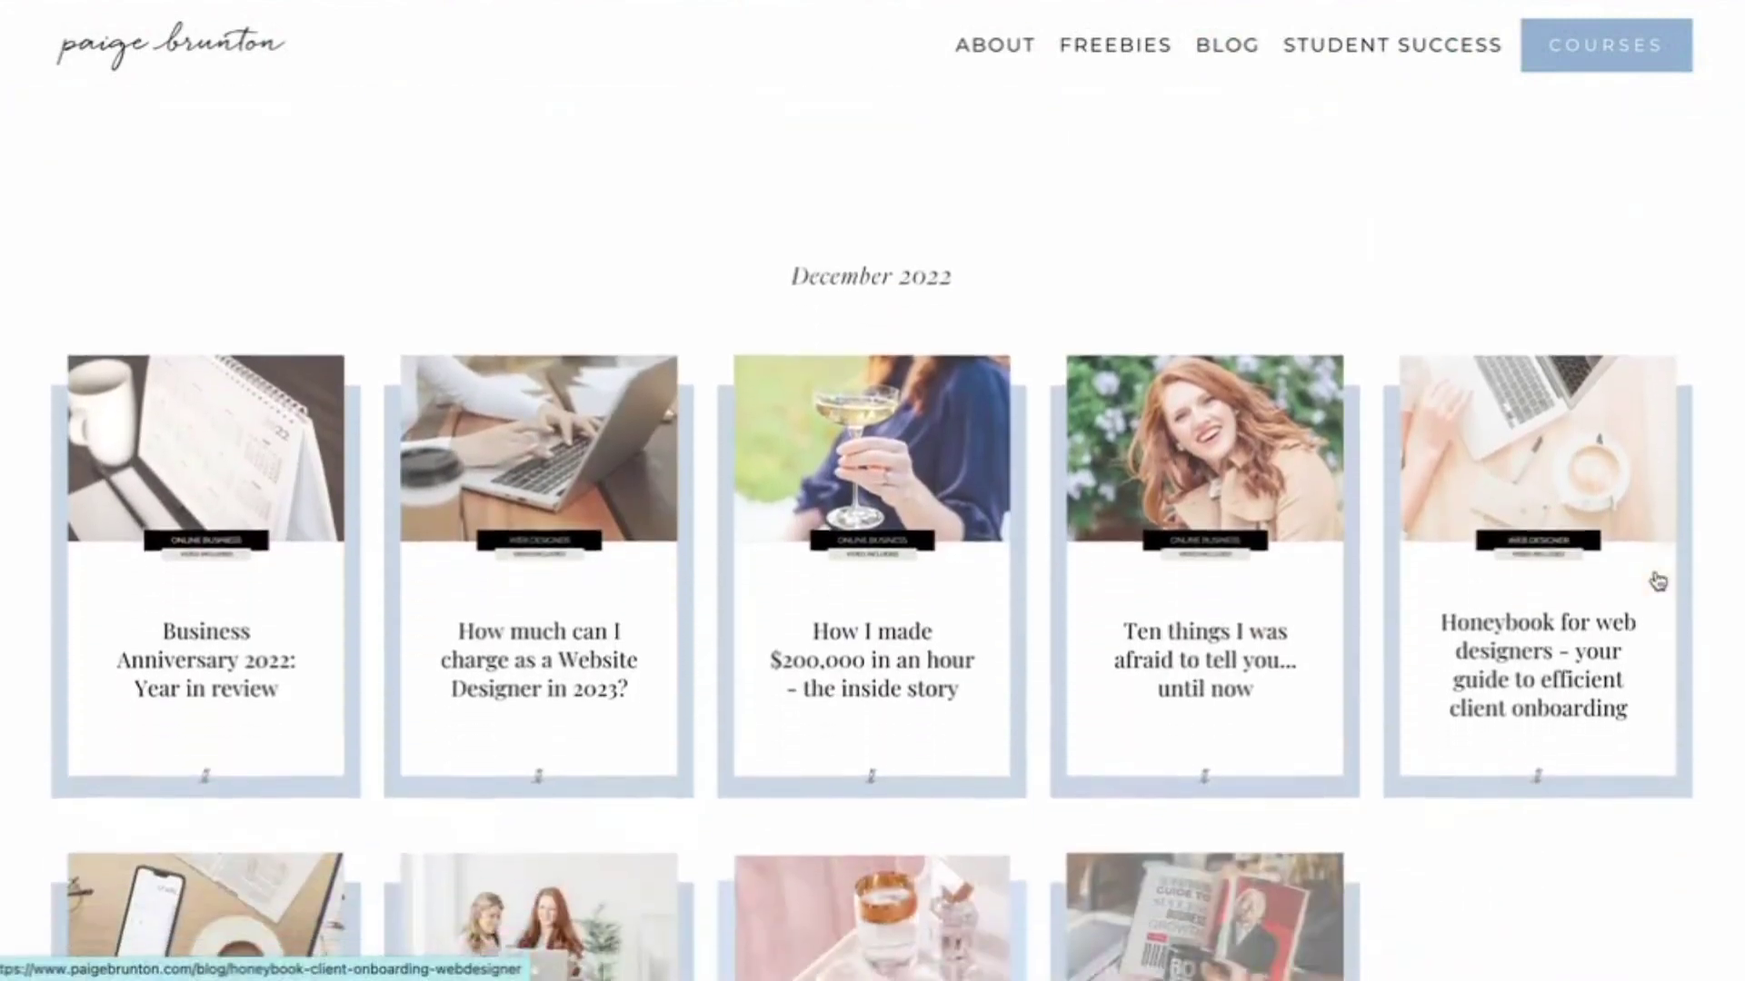
scroll(1655, 576, "down", 3)
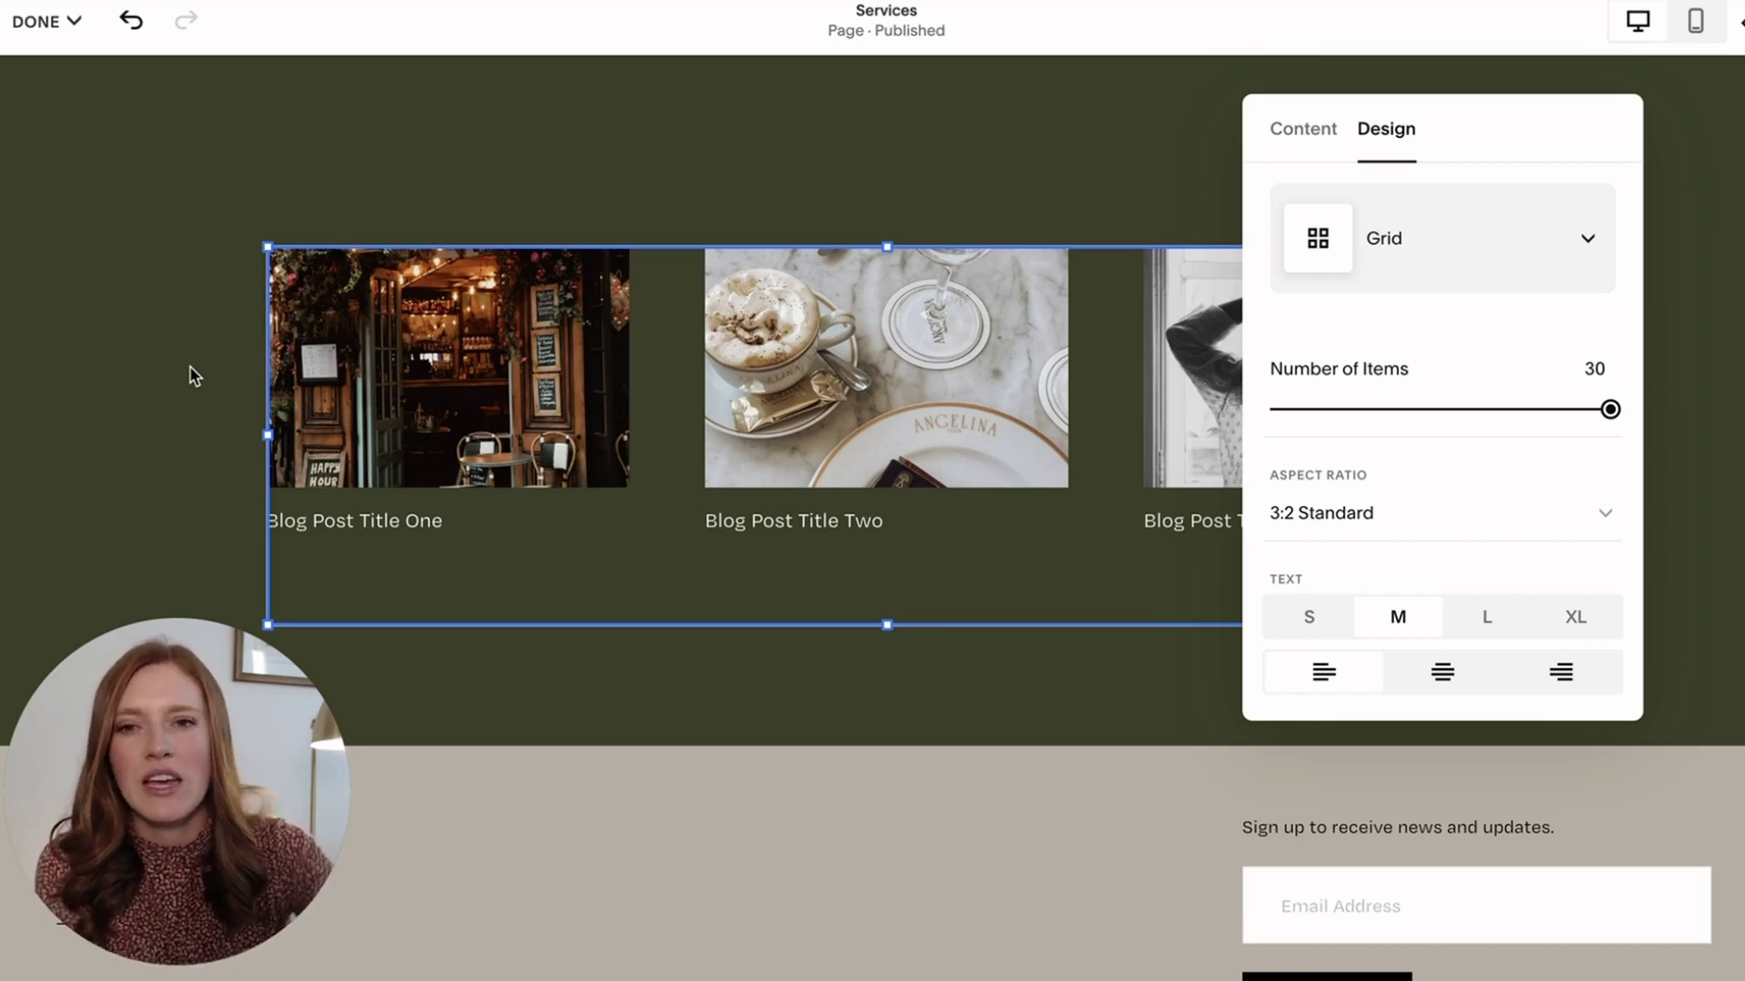
Review the Content tab's Category filter, leave it at None, and close the block settings
left_click(1303, 131)
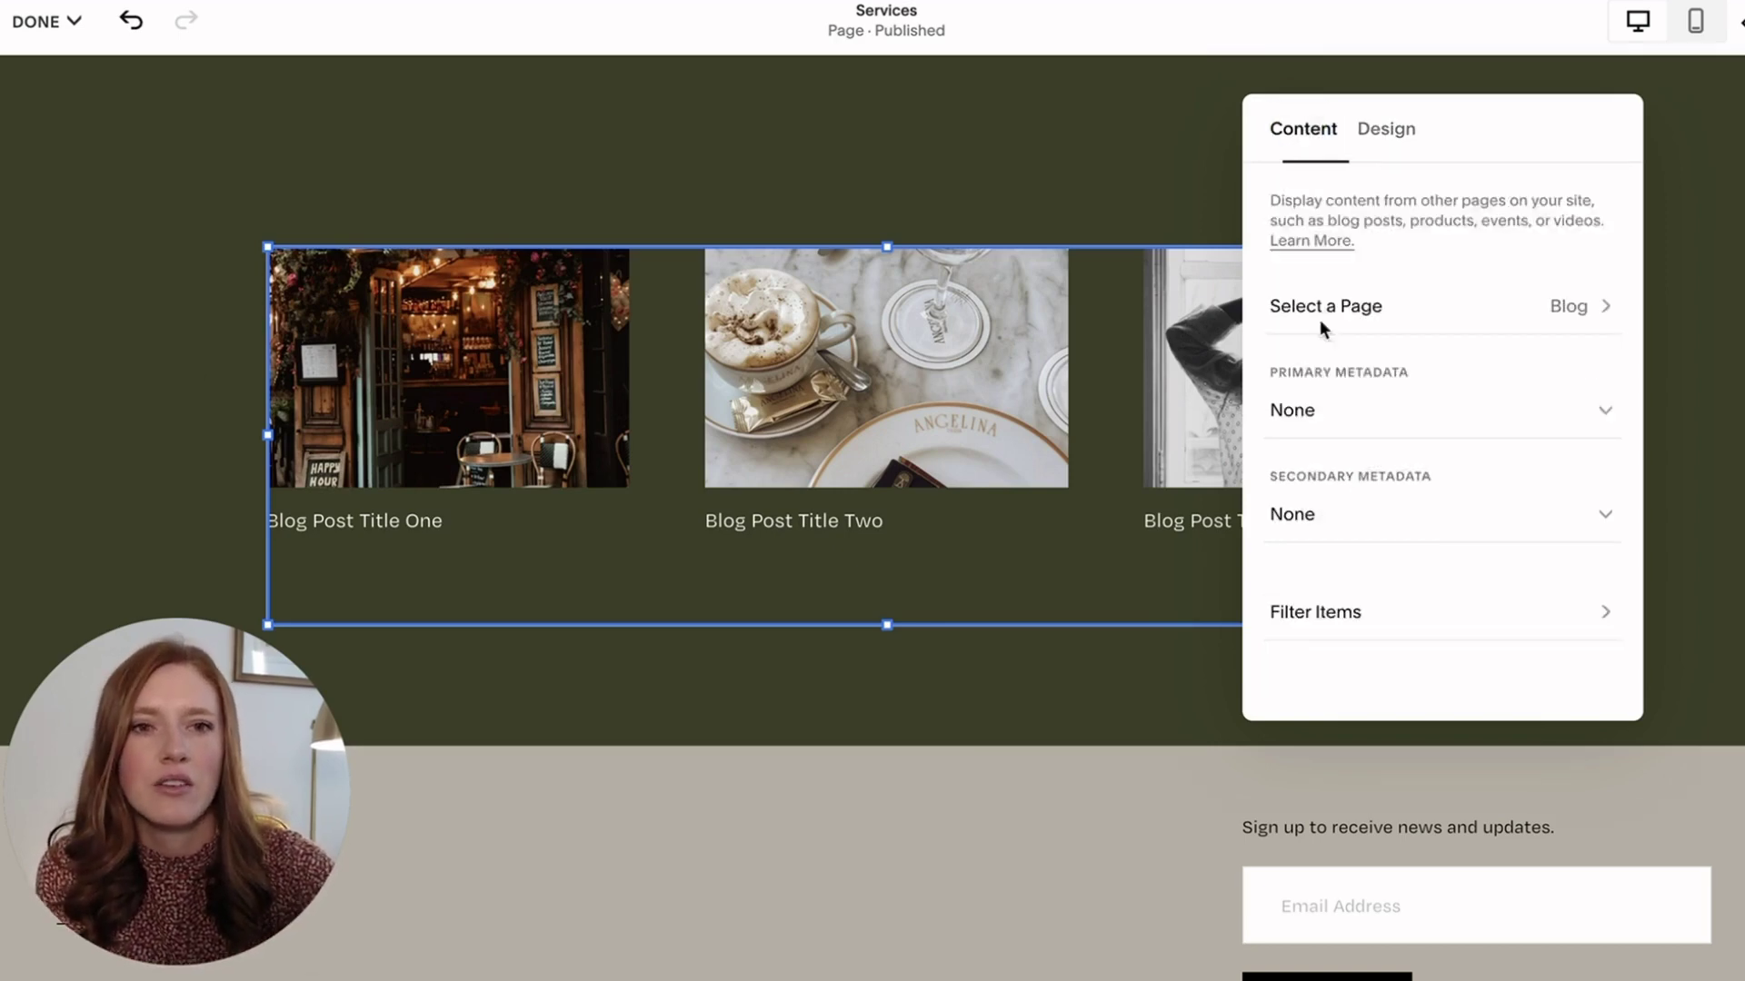
left_click(1332, 616)
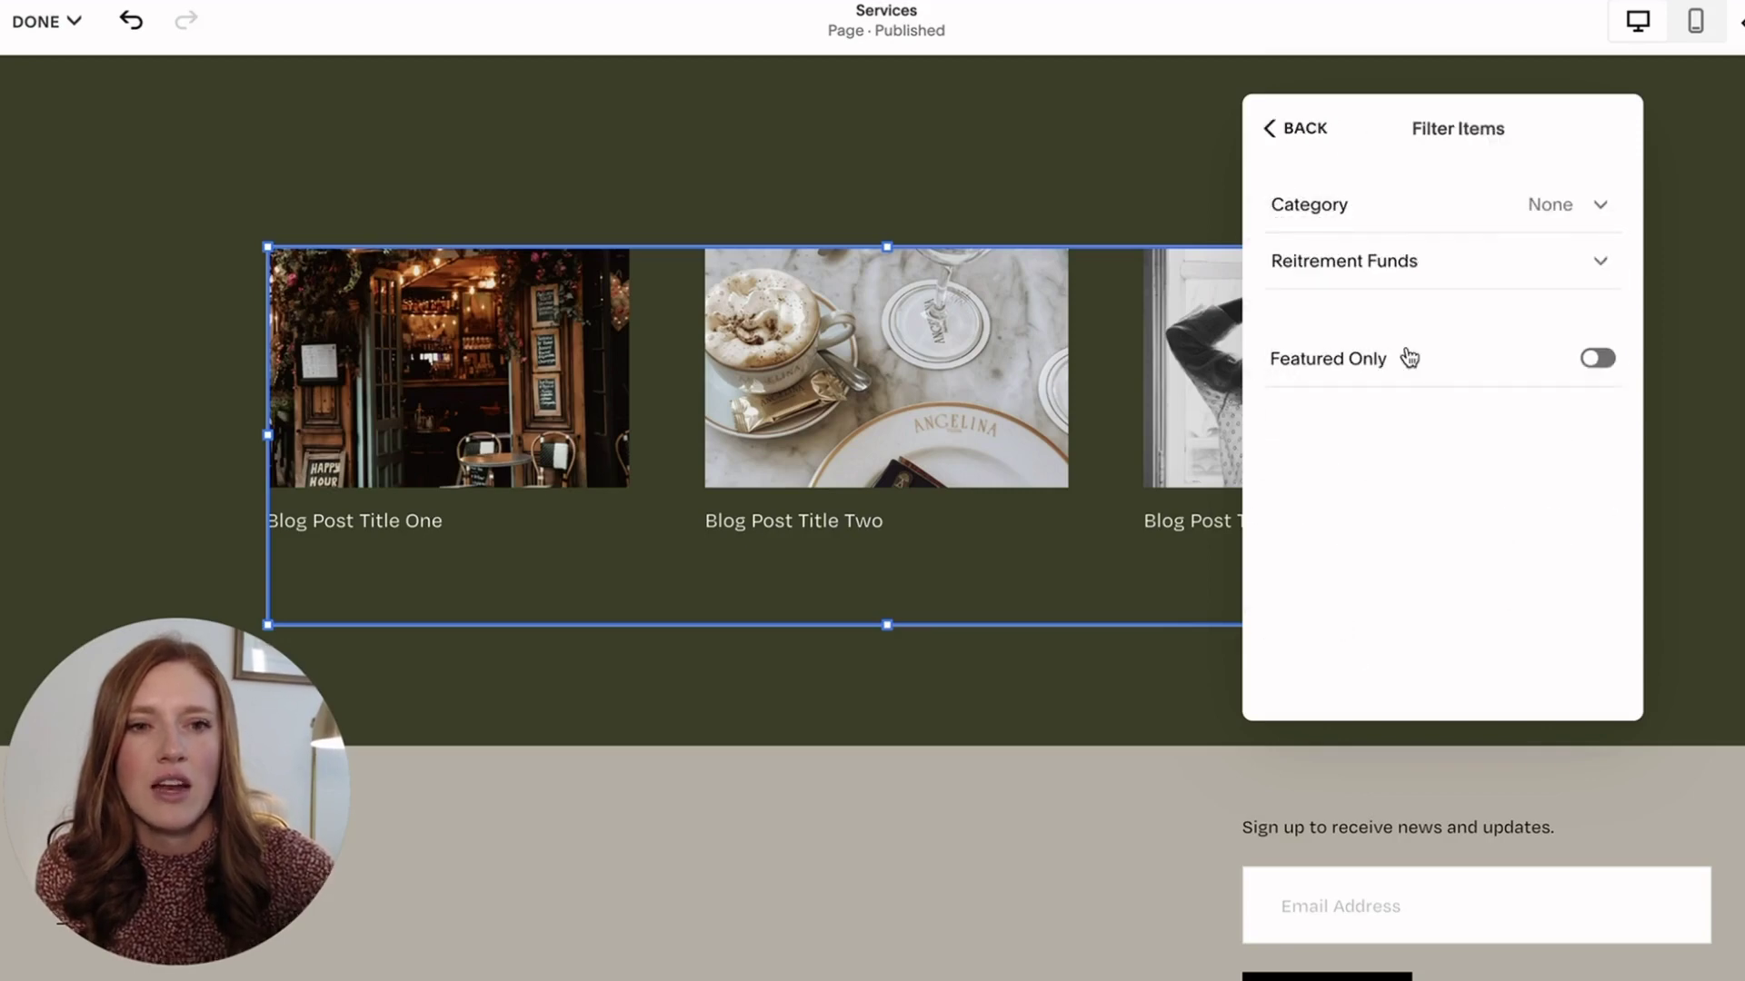
left_click(1382, 214)
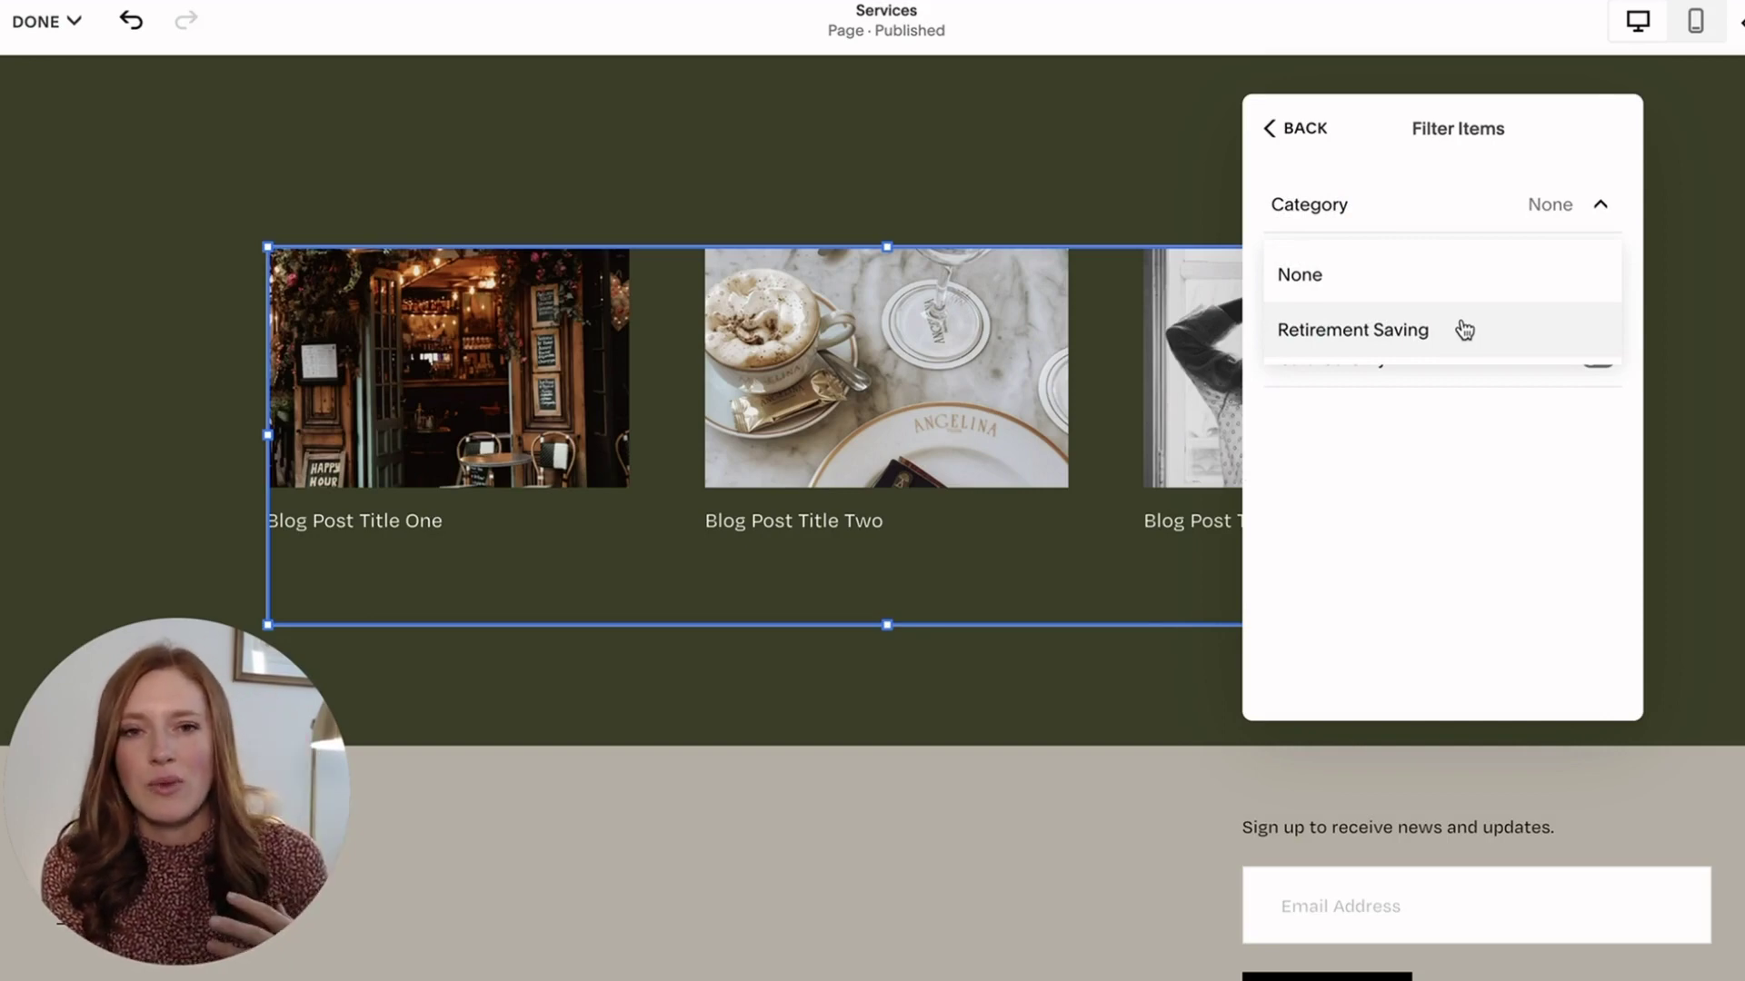
left_click(216, 375)
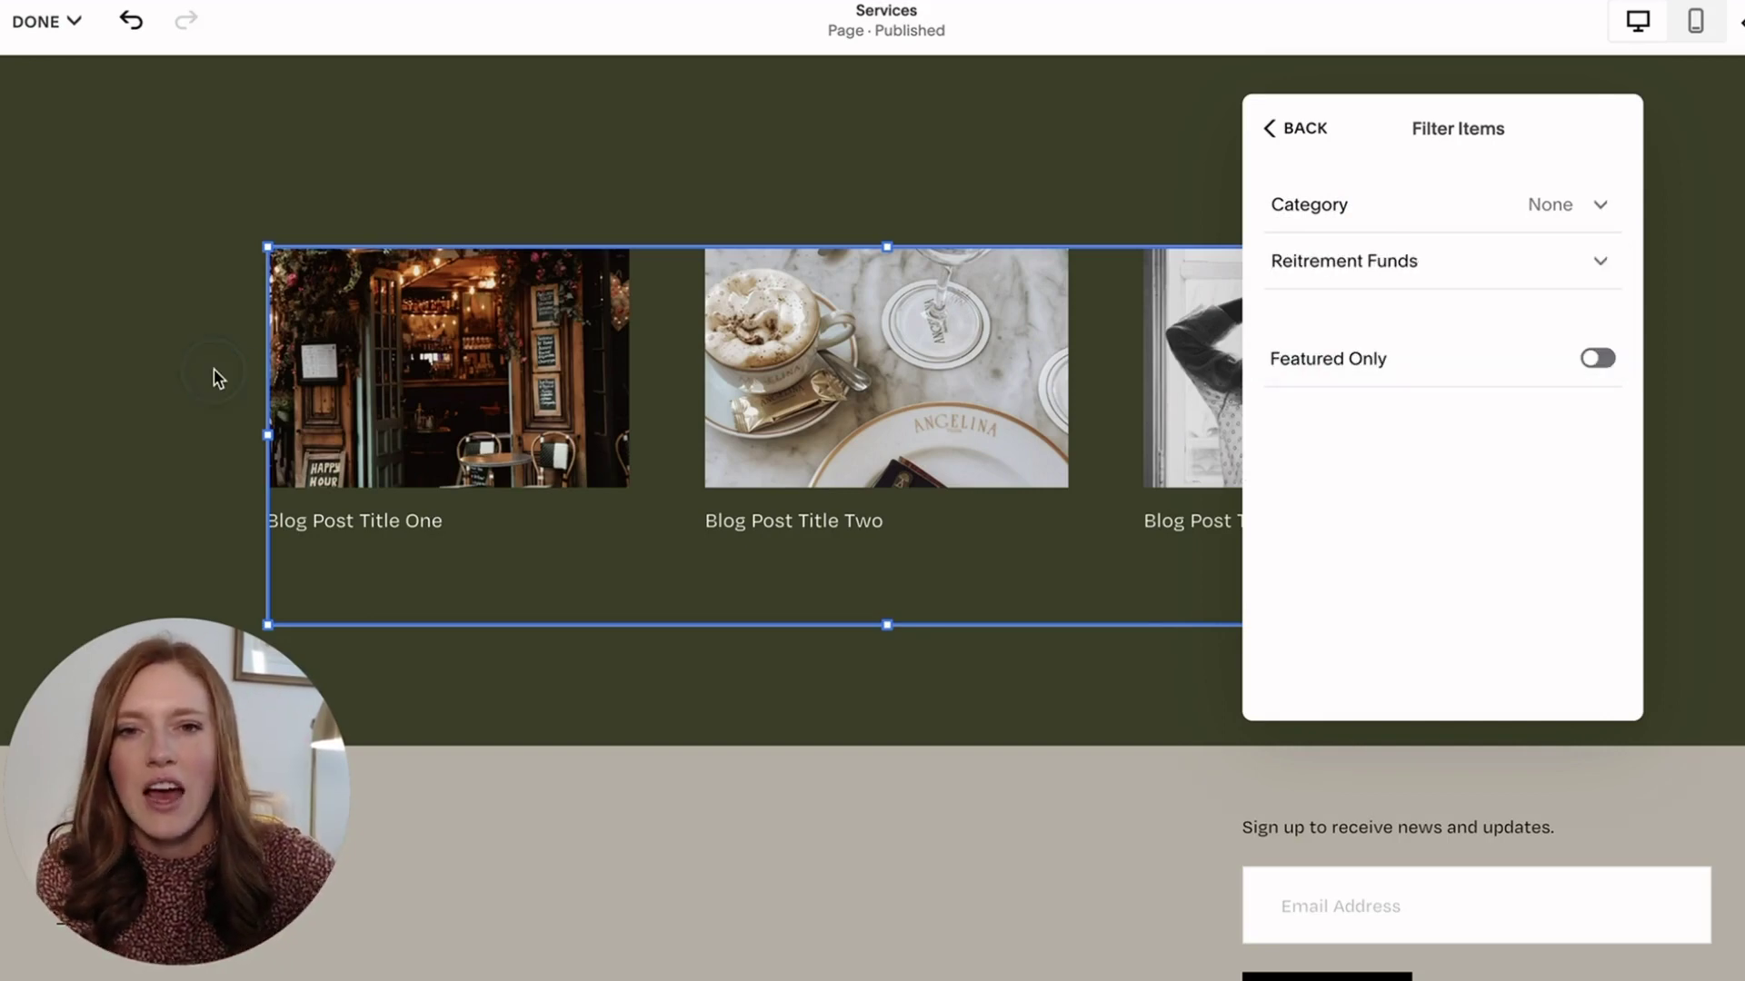
left_click(164, 373)
Insert a Summary block found by searching 'summ' and place it below the existing blog grid
left_click(88, 109)
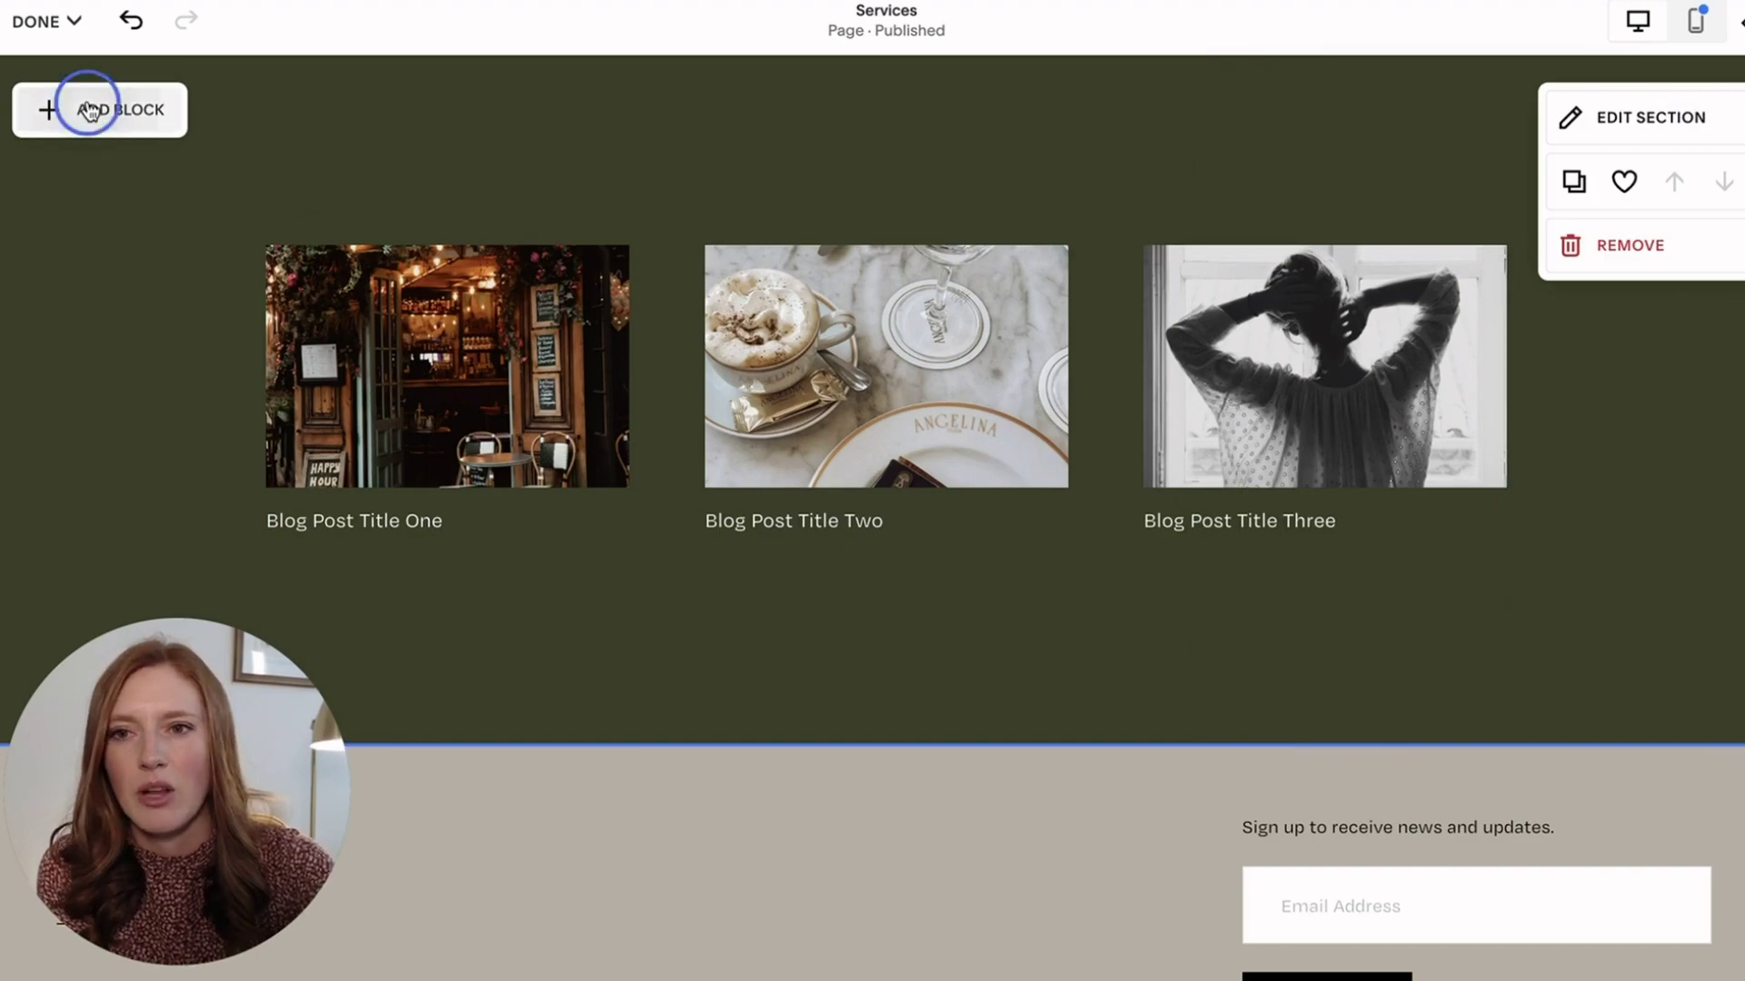
type("summar")
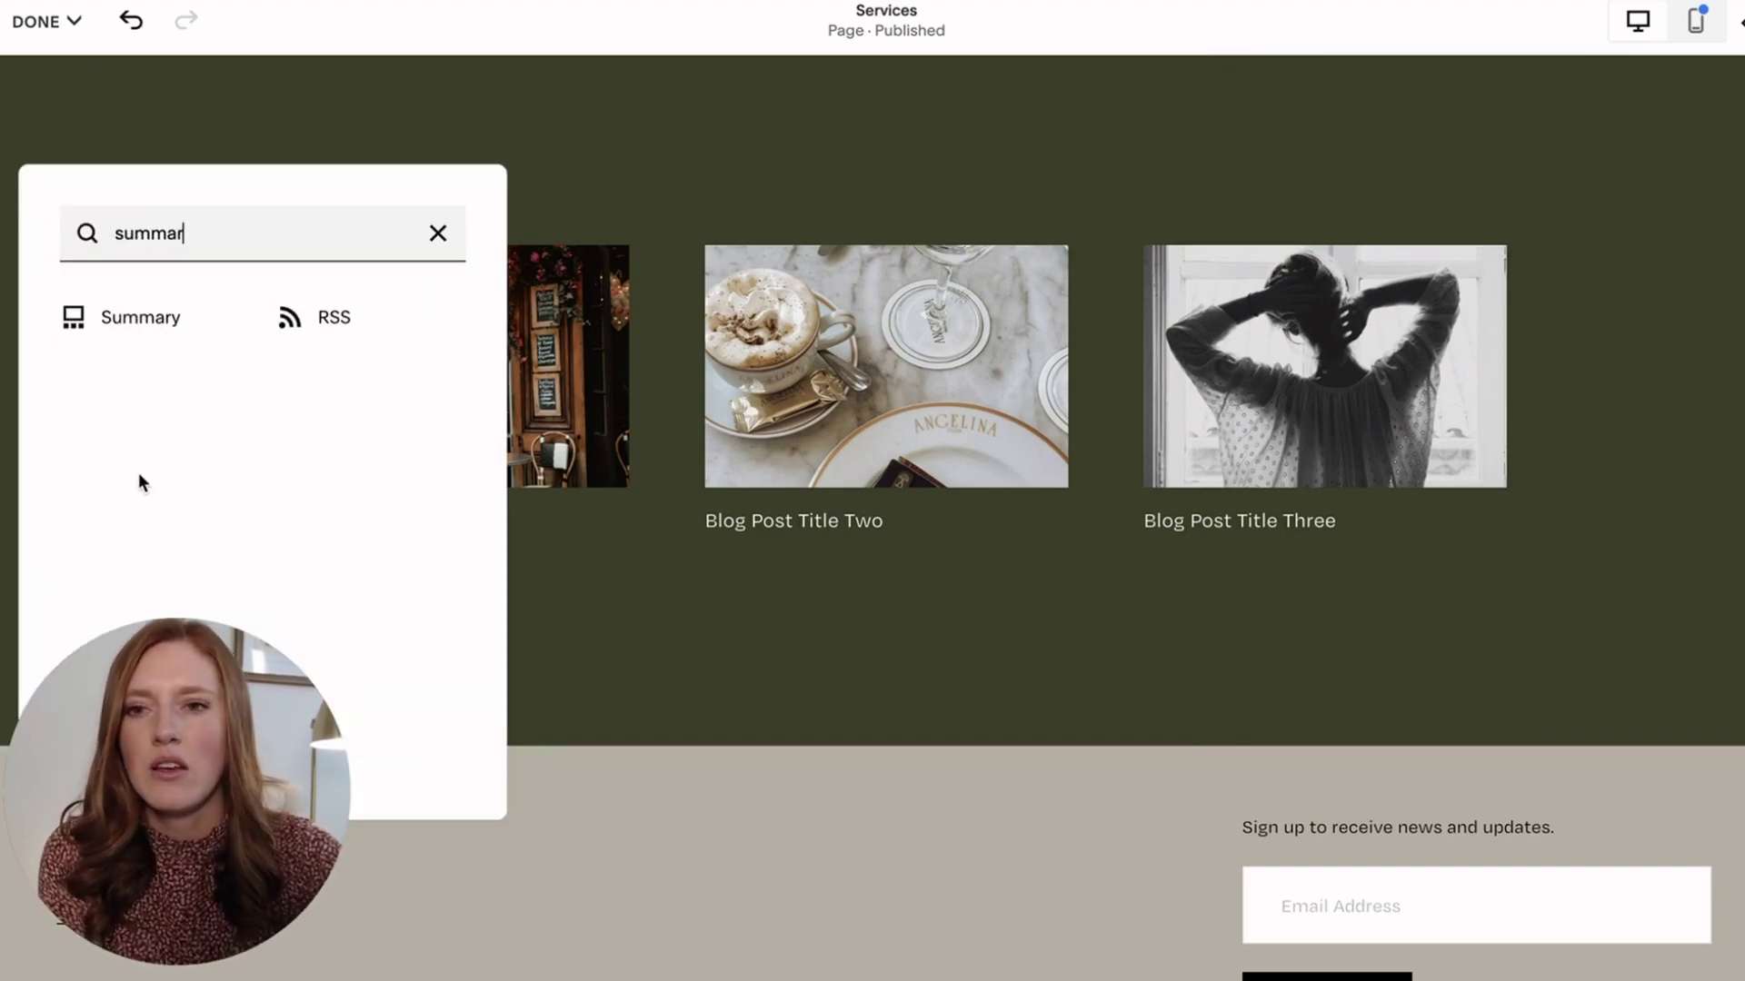
left_click(130, 318)
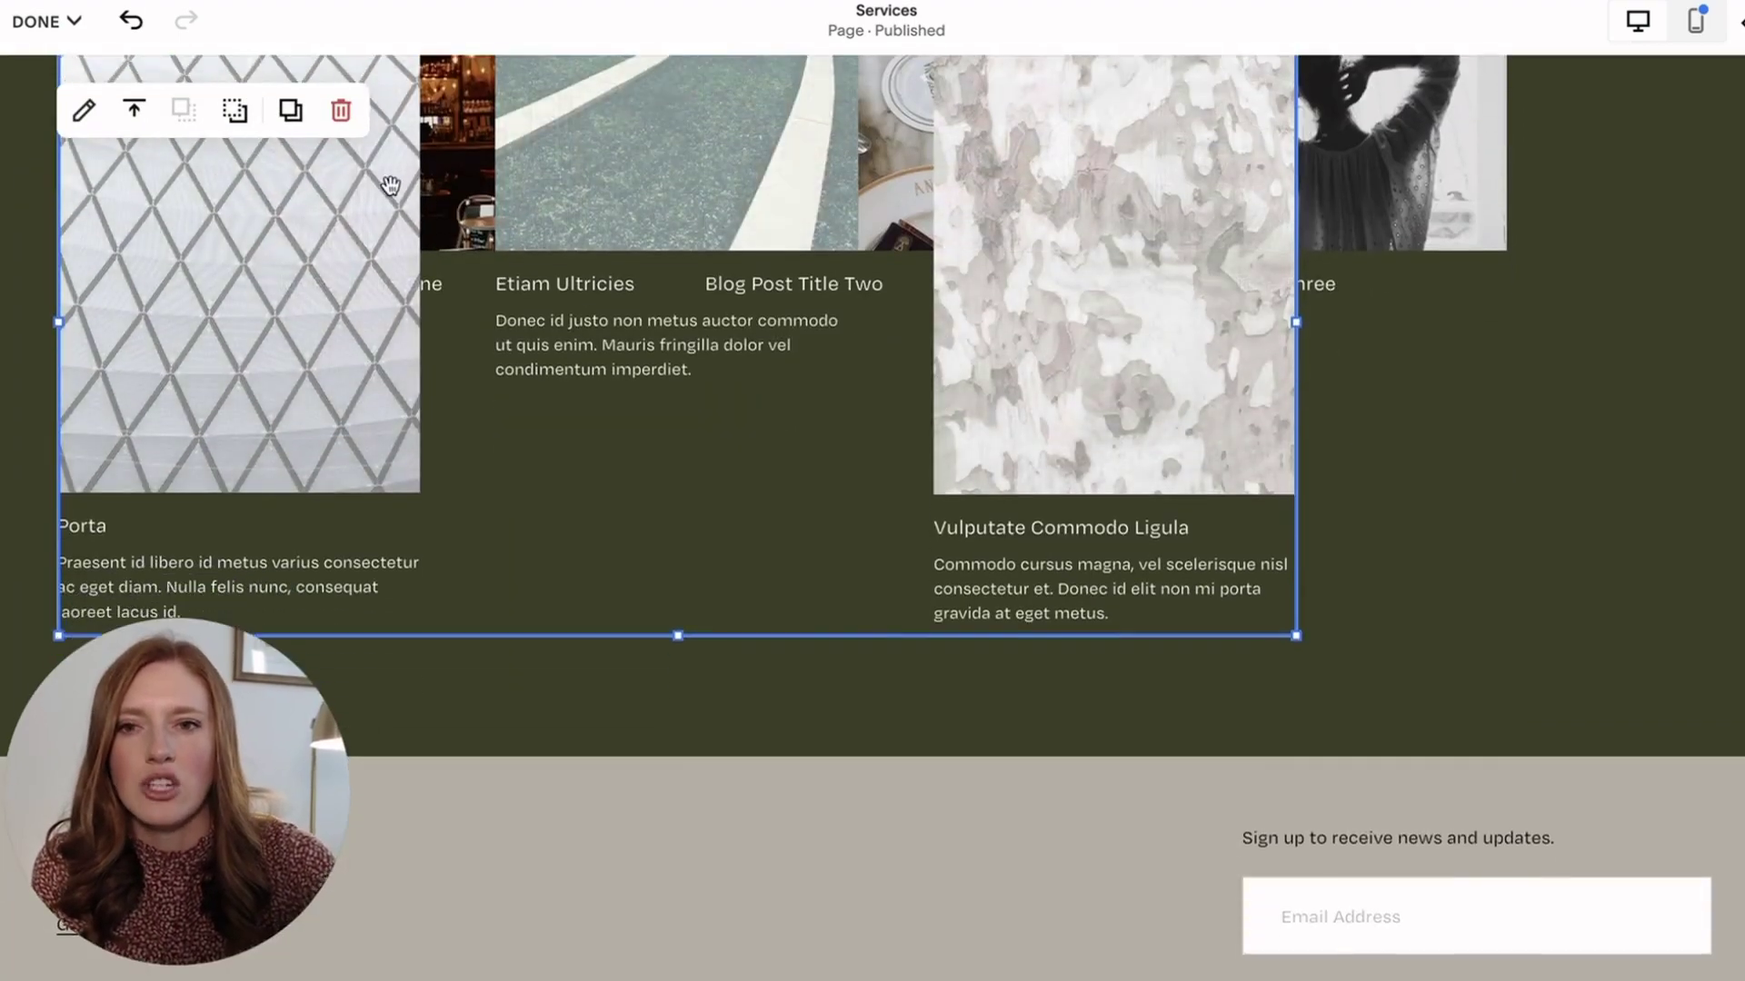
mouse_move(390, 185)
left_mouse_down()
mouse_move(603, 586)
mouse_move(640, 617)
mouse_move(580, 565)
mouse_move(604, 573)
left_mouse_up()
scroll(168, 470, "down", 3)
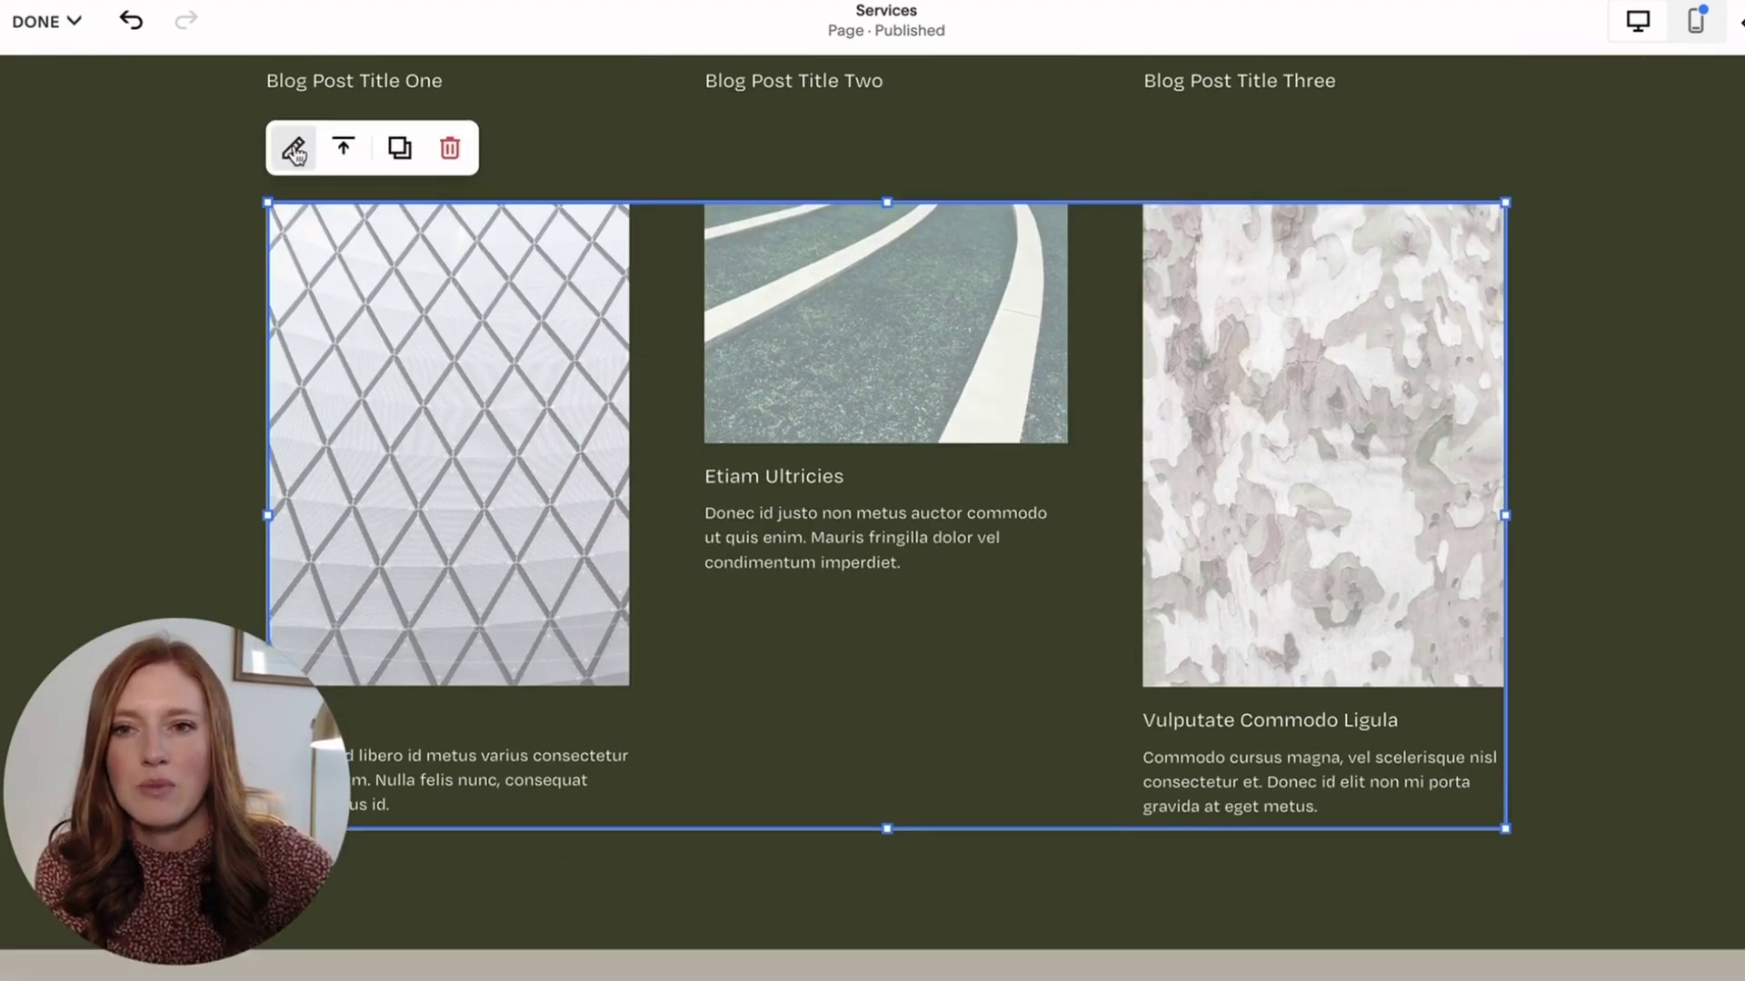
left_click(294, 149)
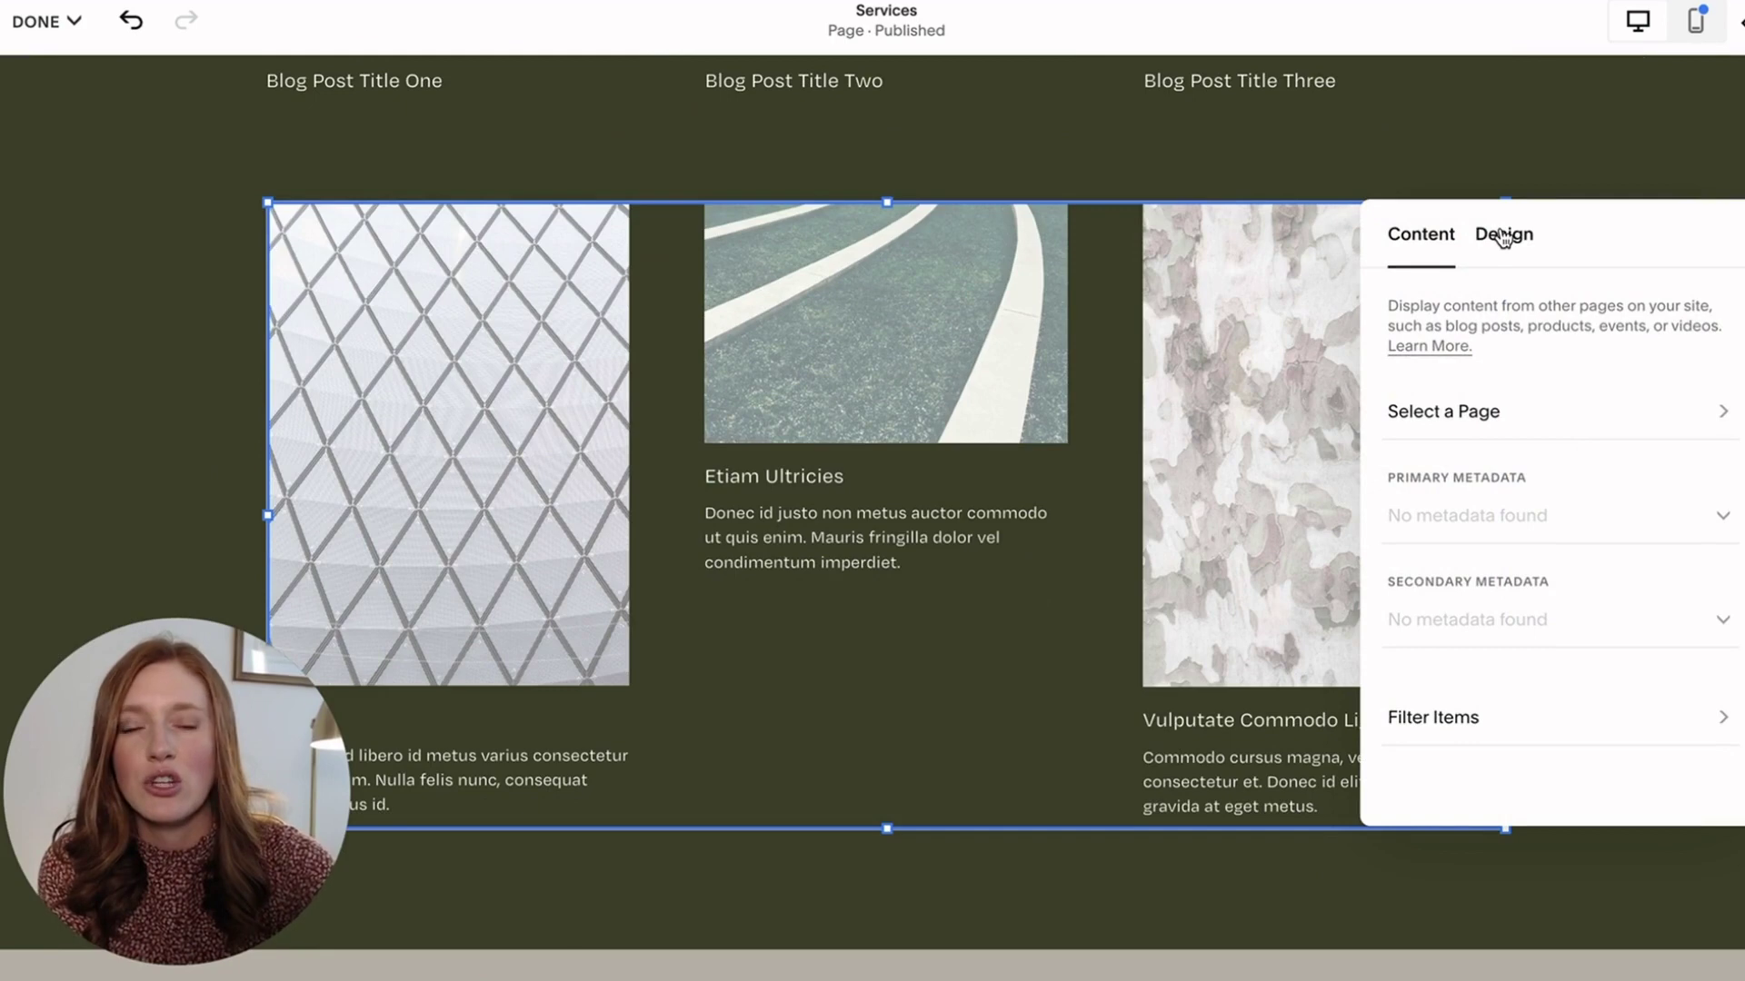